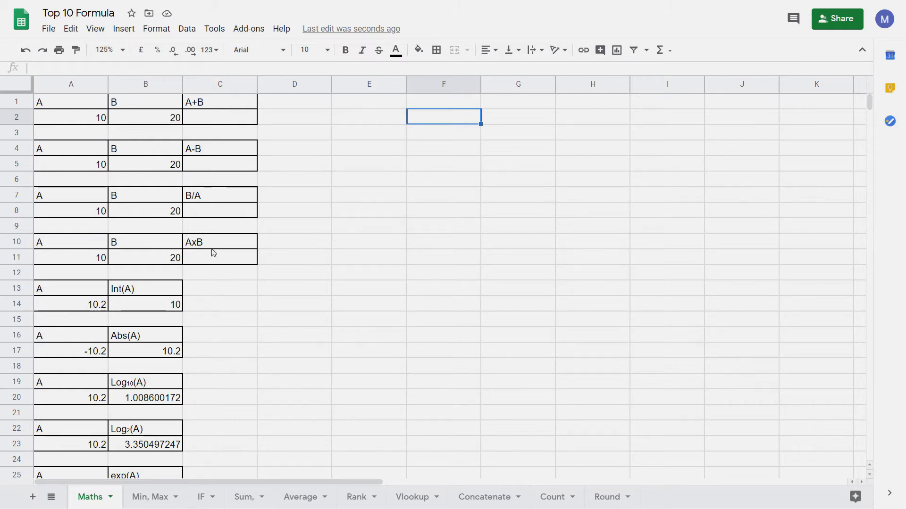
# Enter =A2+B2 in C2 to add the A and B values
pyautogui.click(231, 124)
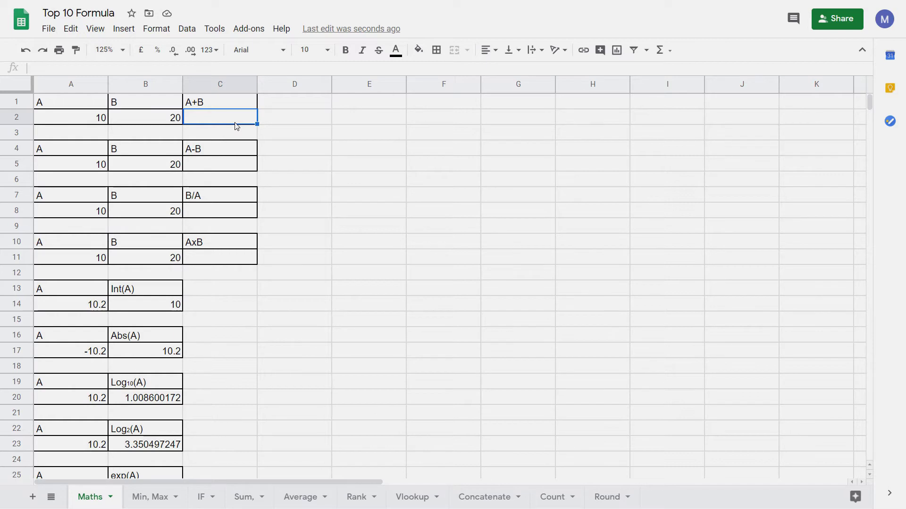
pyautogui.write('=')
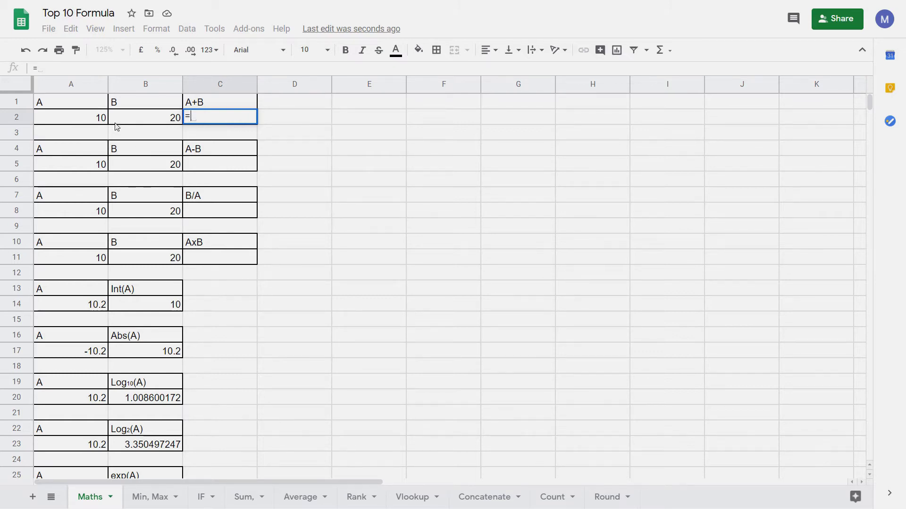
pyautogui.click(88, 120)
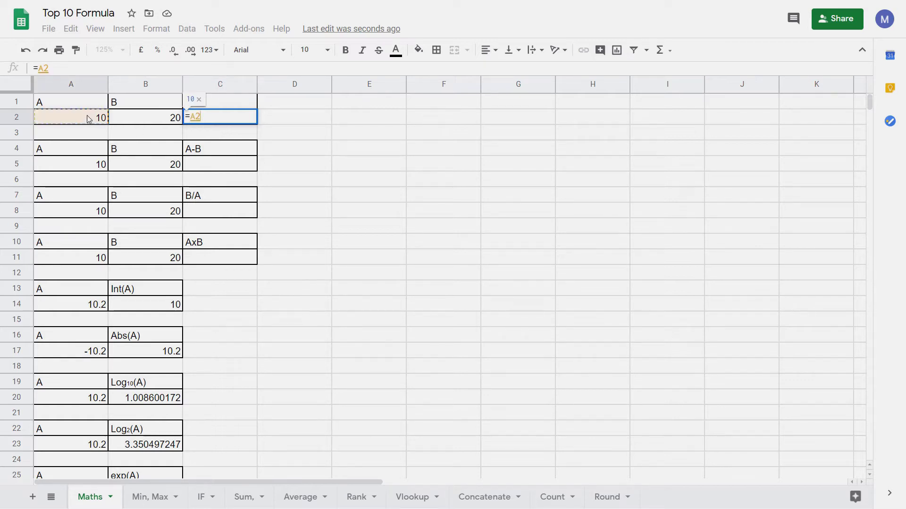
pyautogui.write('#=')
pyautogui.press('BackSpace')
pyautogui.press('BackSpace')
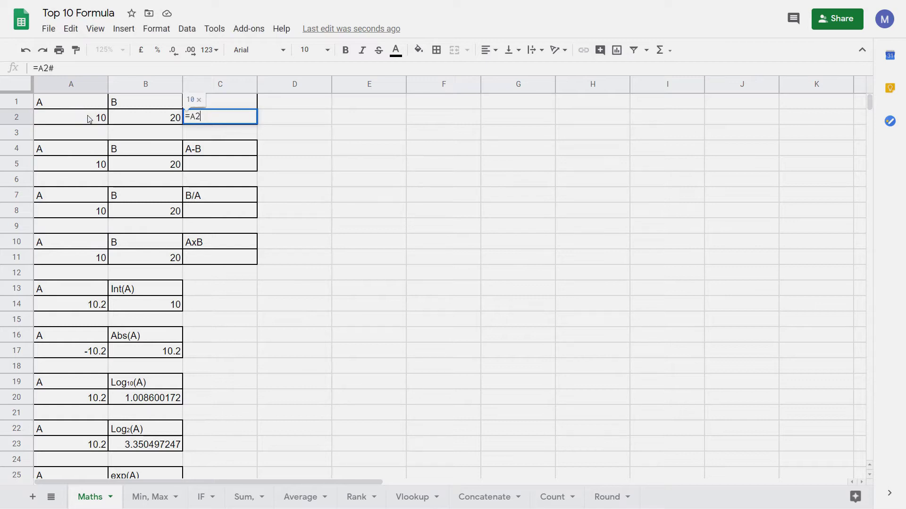
pyautogui.write('+')
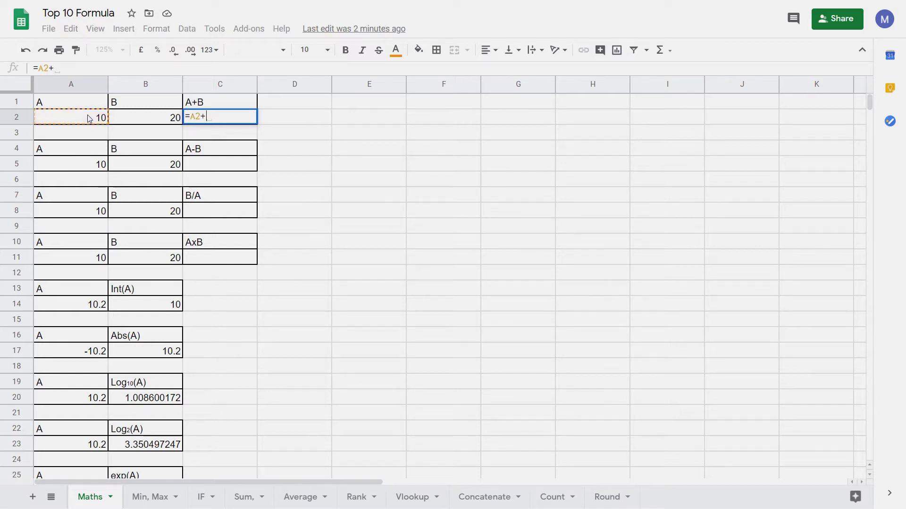
pyautogui.click(131, 119)
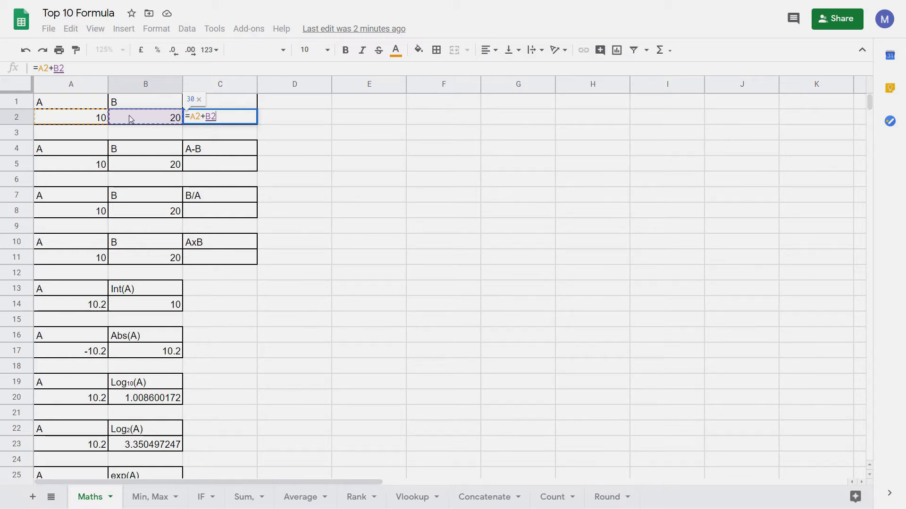
pyautogui.press('Return')
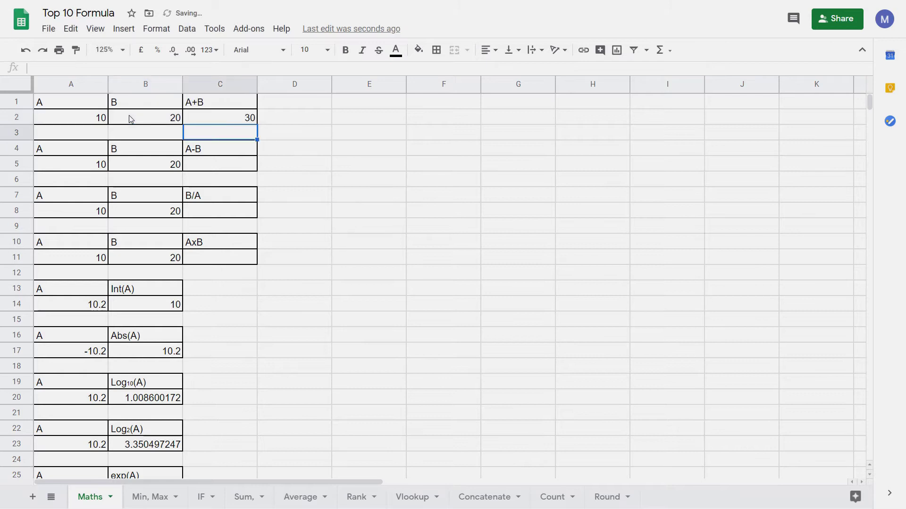
# Change B2 from 20 to 30 so the C2 sum recalculates to 40
pyautogui.click(203, 115)
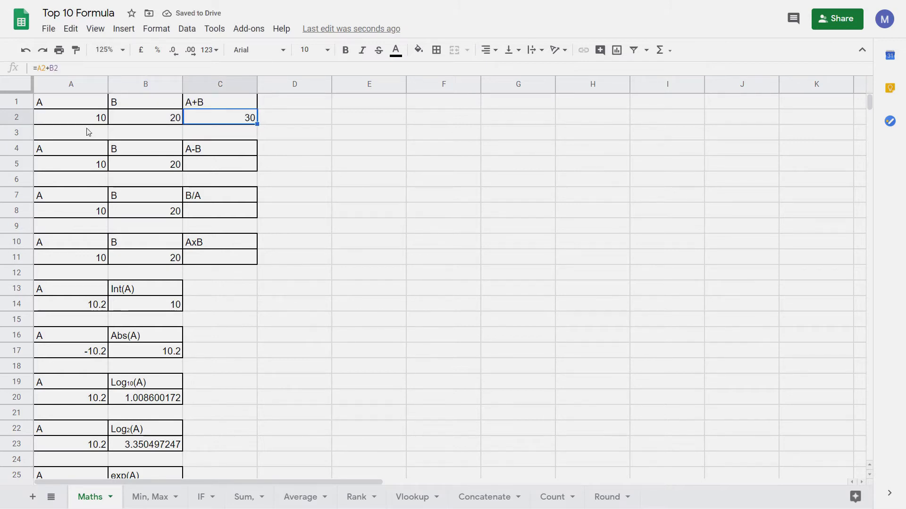
pyautogui.click(150, 120)
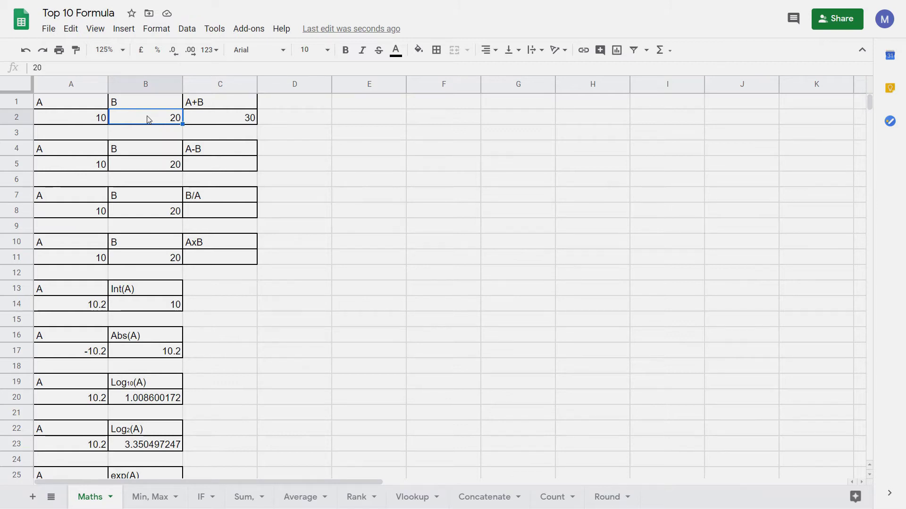
pyautogui.write('30')
pyautogui.press('Return')
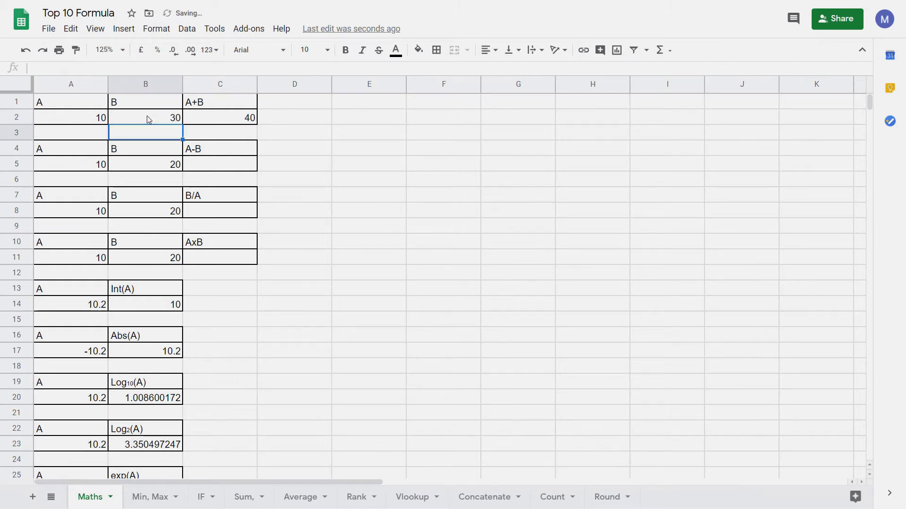
pyautogui.click(218, 118)
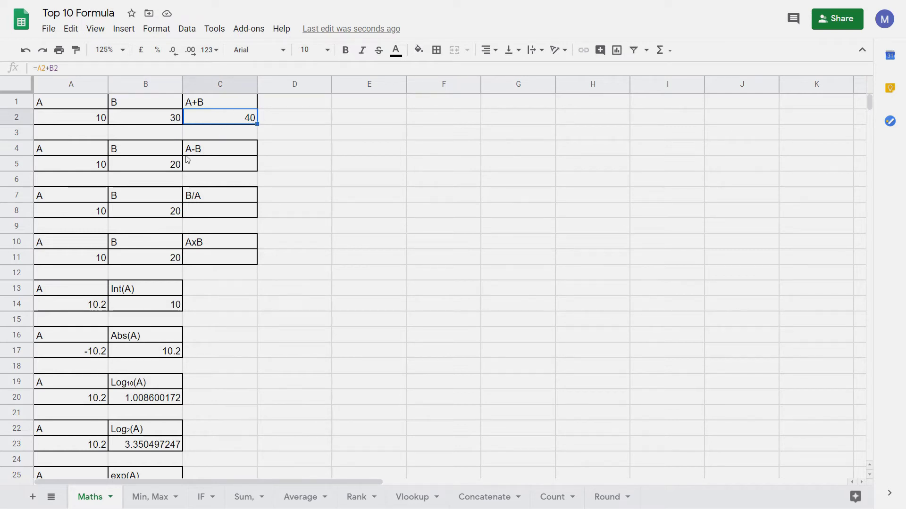
# Enter =A5-B5 in C5 for the A-B result of -10
pyautogui.click(201, 163)
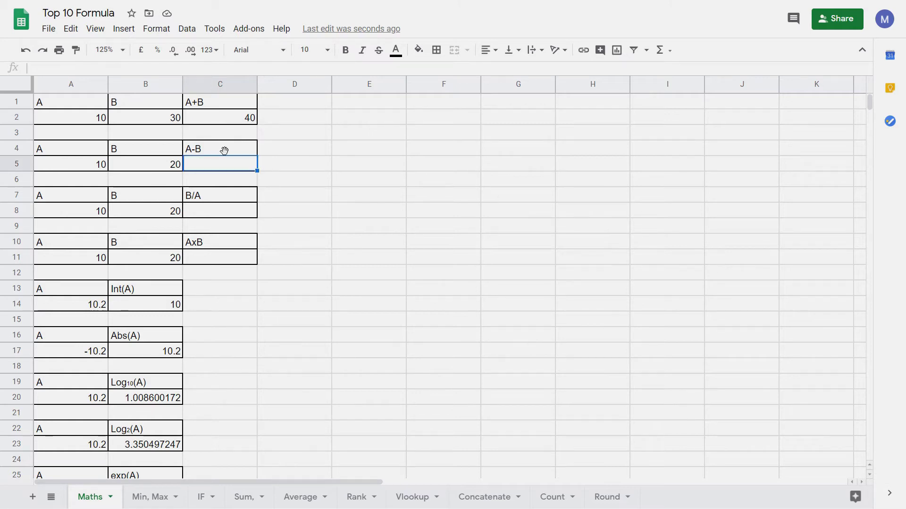
pyautogui.write('=')
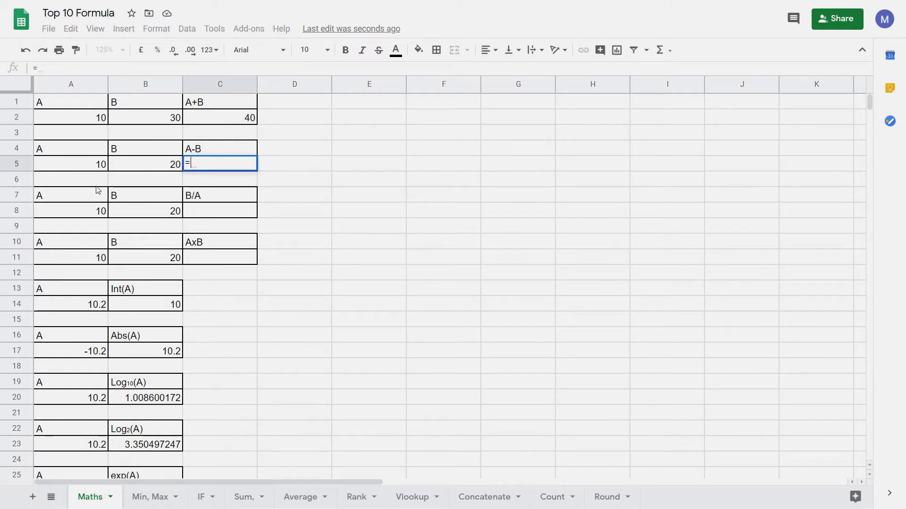
pyautogui.click(100, 167)
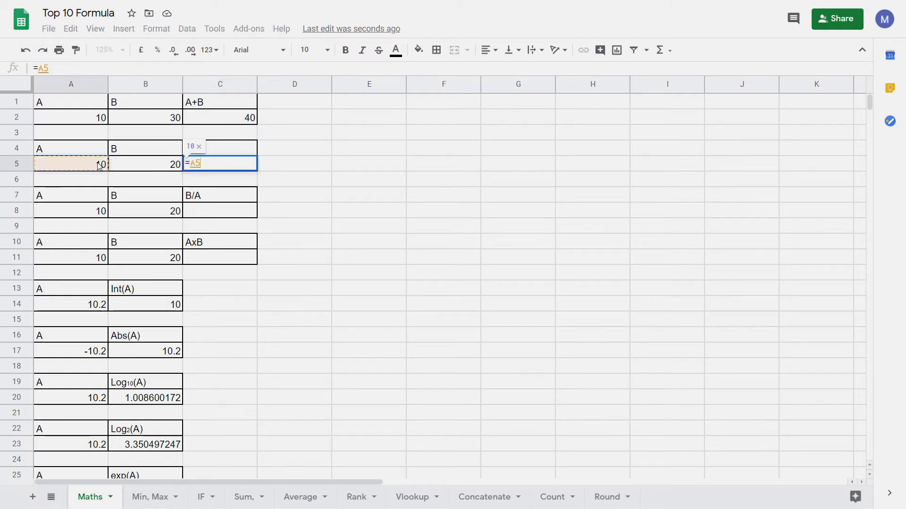
pyautogui.write('-')
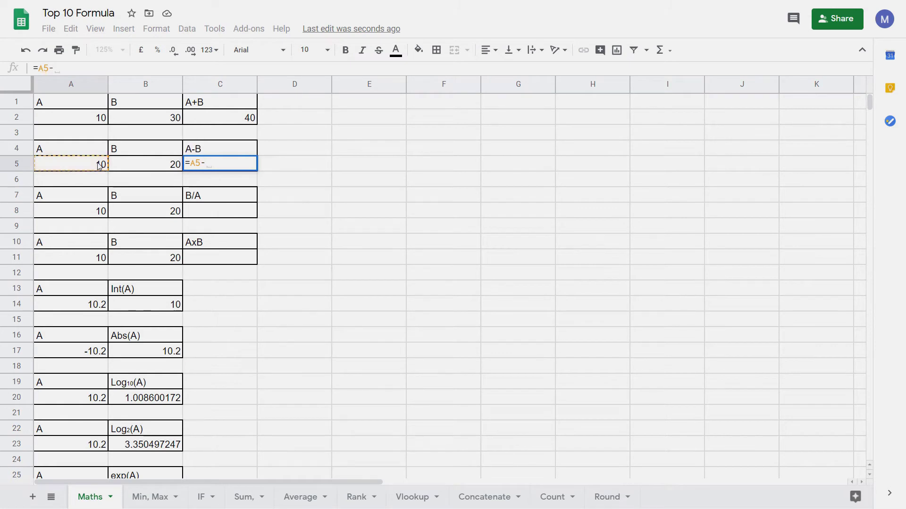
pyautogui.click(137, 167)
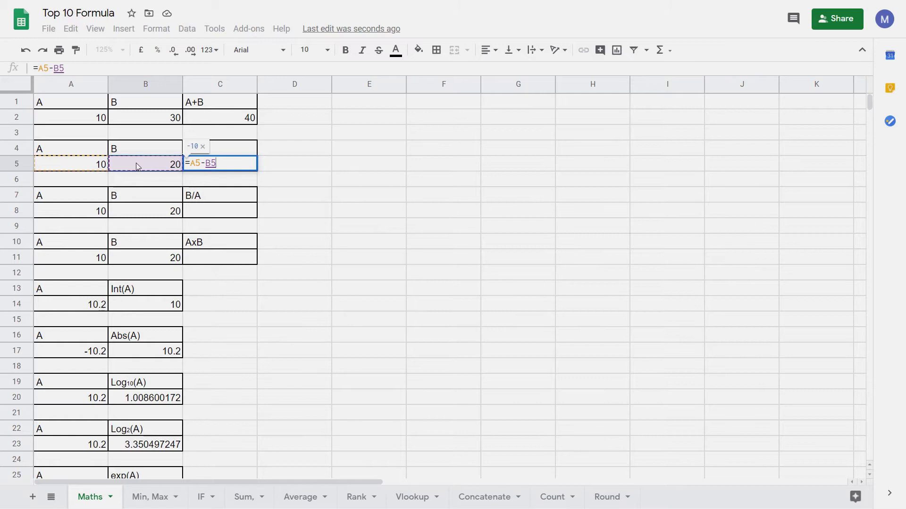
pyautogui.press('Return')
# Enter =B8/A8 in C8 for the B/A result of 2
pyautogui.click(228, 215)
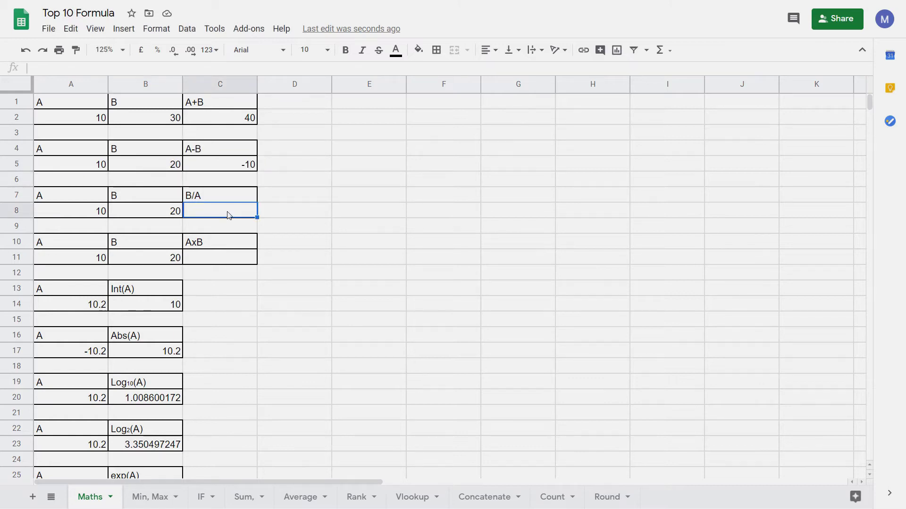
pyautogui.write('=')
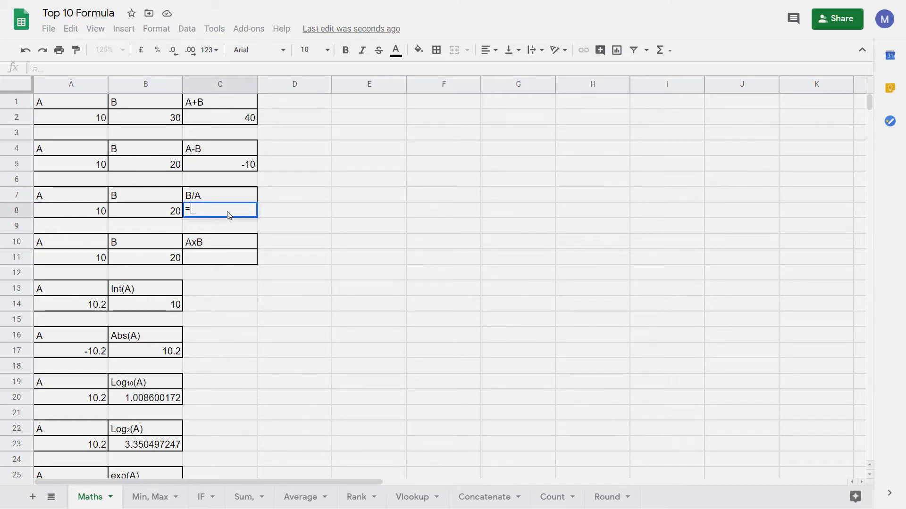
pyautogui.click(161, 215)
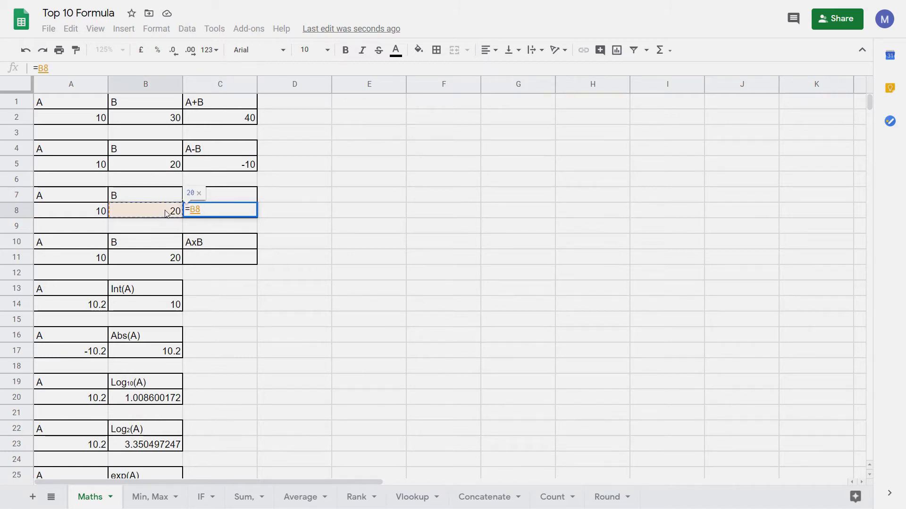
pyautogui.write('/')
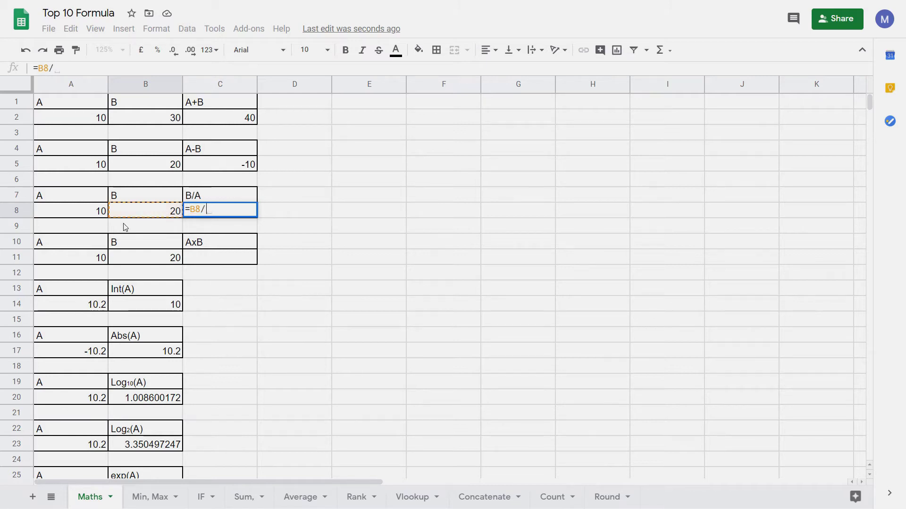
pyautogui.click(100, 214)
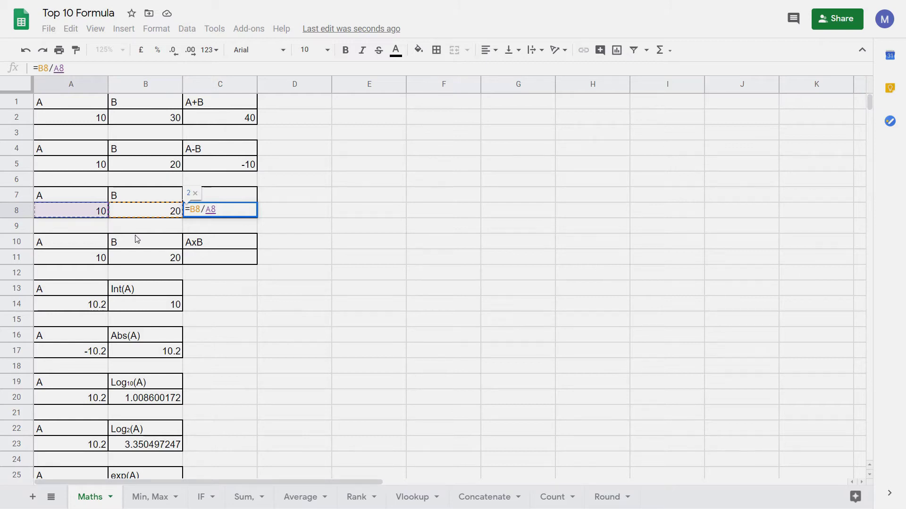
pyautogui.press('Return')
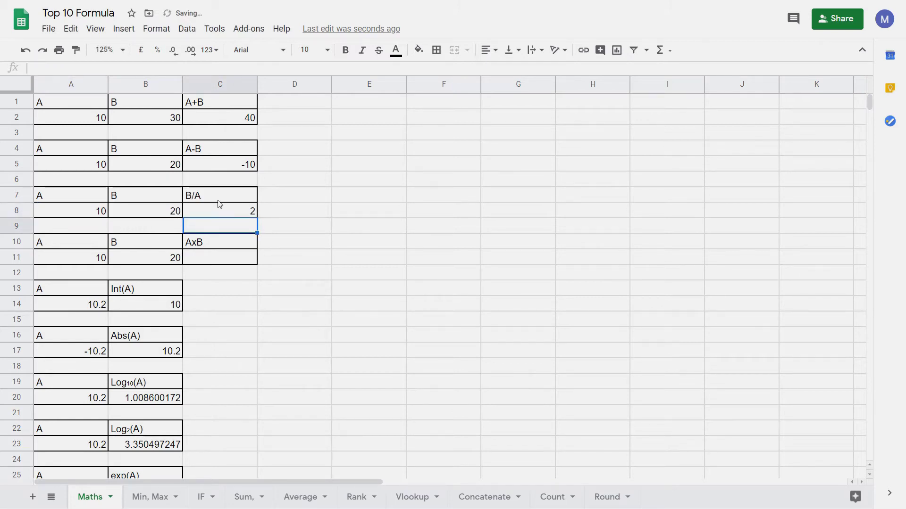
# Enter =A11*B11 in the AxB result cell
pyautogui.click(199, 258)
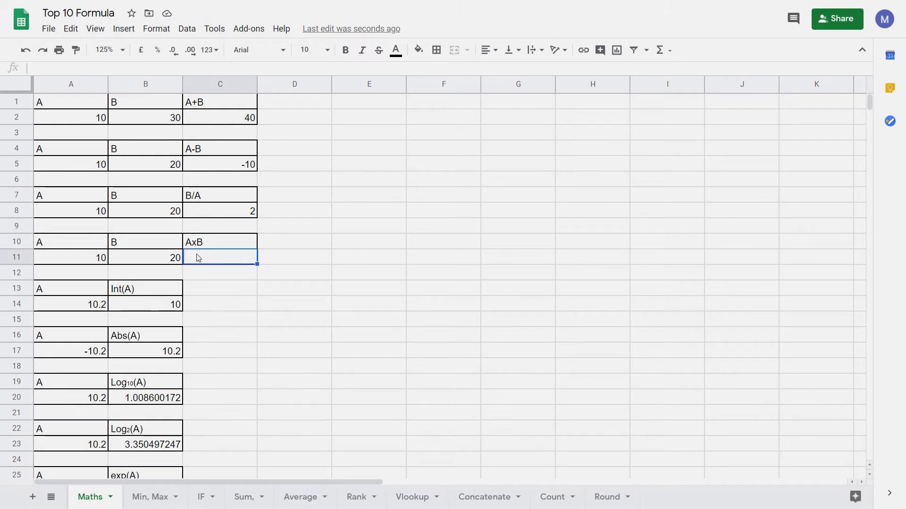
pyautogui.write('=')
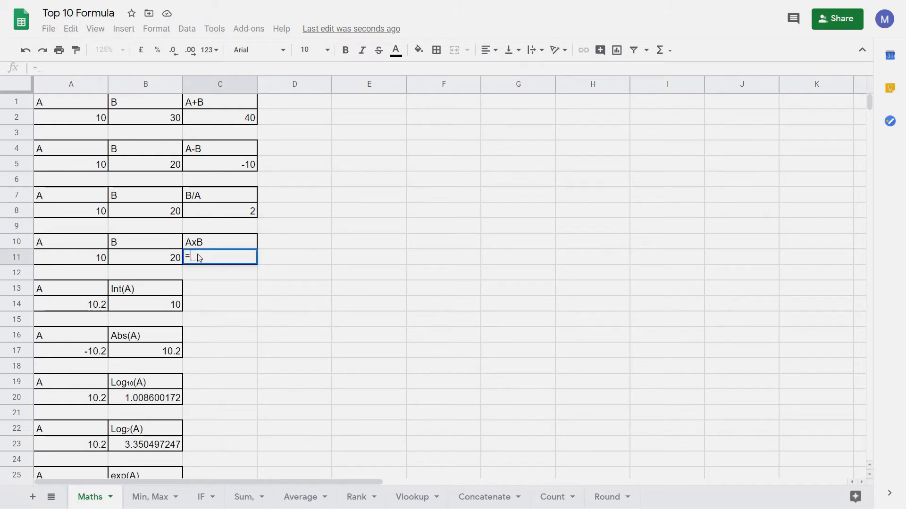
pyautogui.click(97, 260)
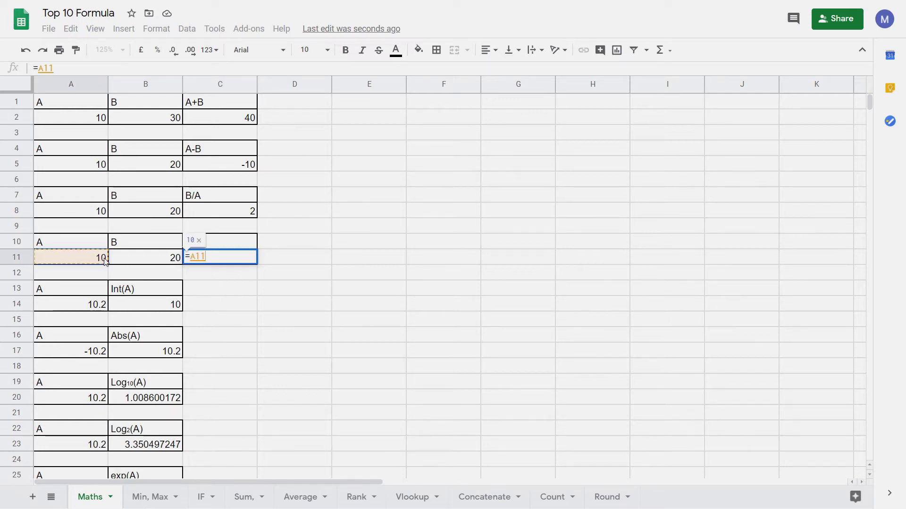
pyautogui.write('*')
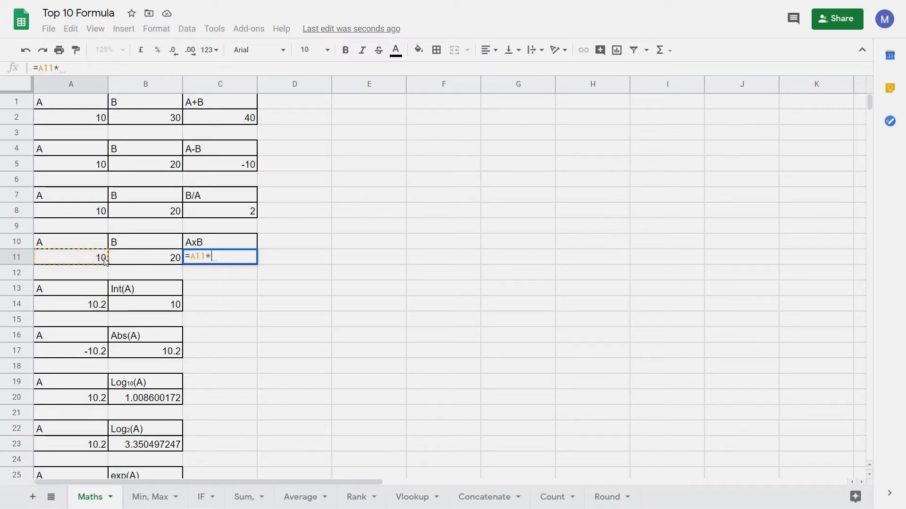
pyautogui.click(135, 259)
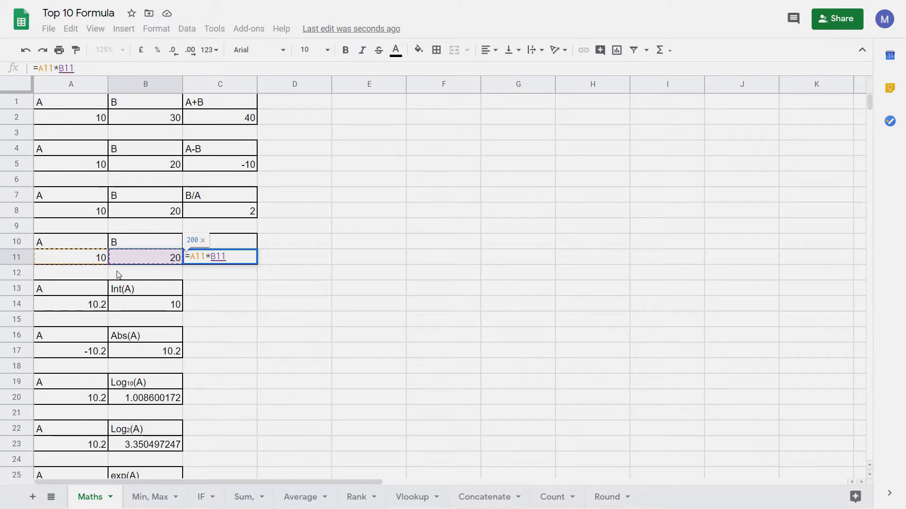
pyautogui.press('Return')
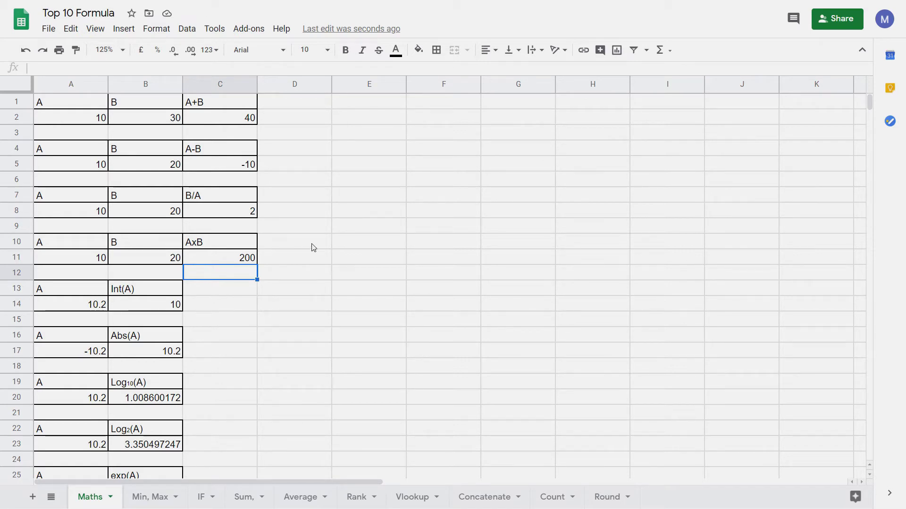
# Scroll through the Maths examples and switch to the Min, Max sheet
pyautogui.scroll(-3, 311, 248)
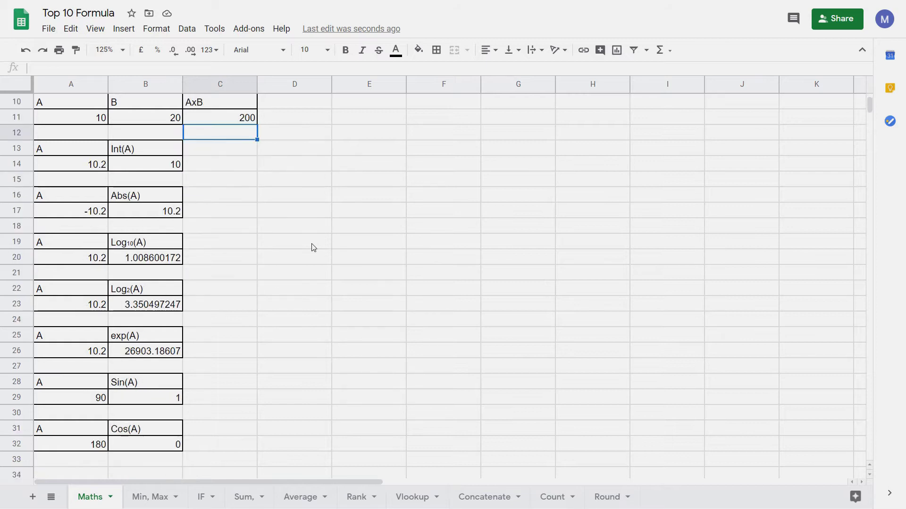
pyautogui.scroll(3, 312, 247)
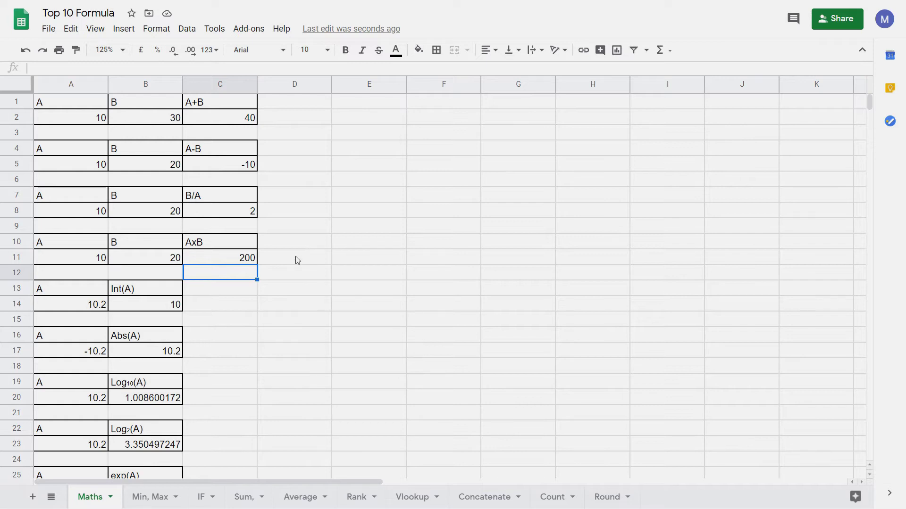
pyautogui.hotkey('ctrl', 'shift', 'pagedown')
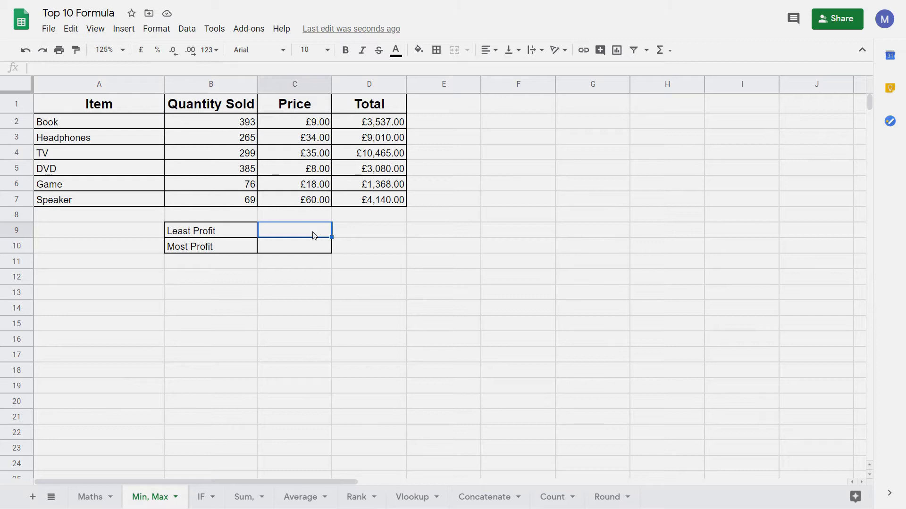
# Enter =MIN(D2:D7) in C9 so Least Profit shows £1,368.00
pyautogui.write('=M')
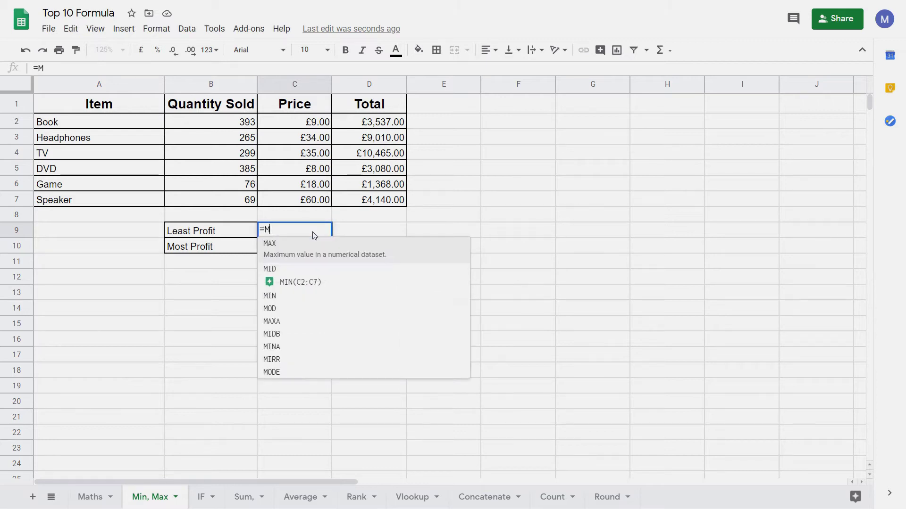
pyautogui.write('IN(')
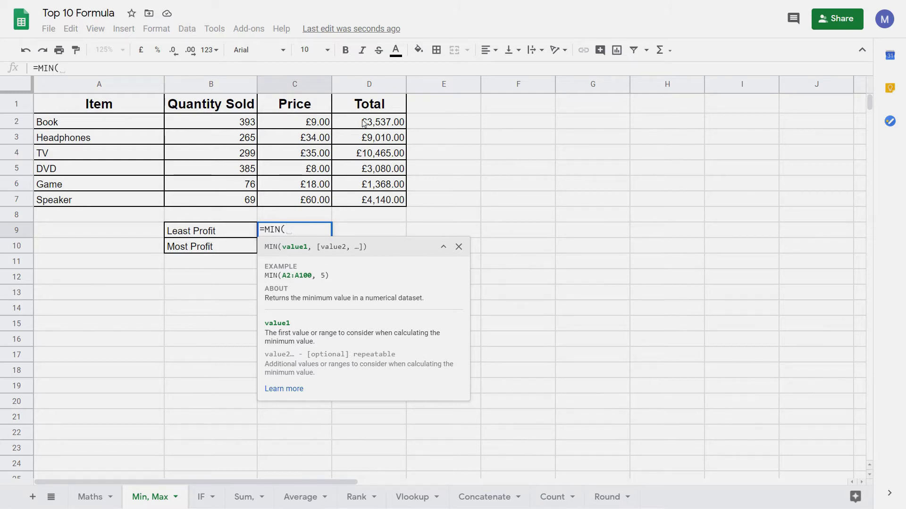
pyautogui.moveTo(392, 122); pyautogui.dragTo(376, 202)
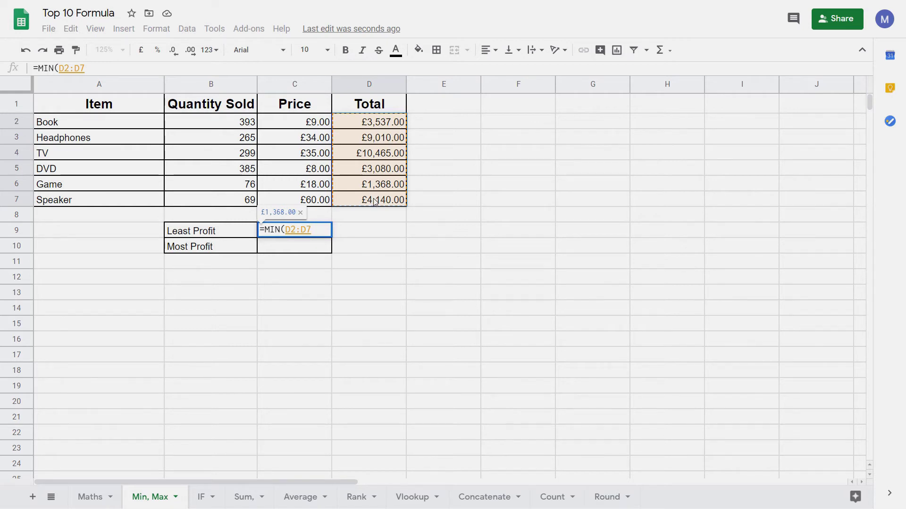
pyautogui.write(')')
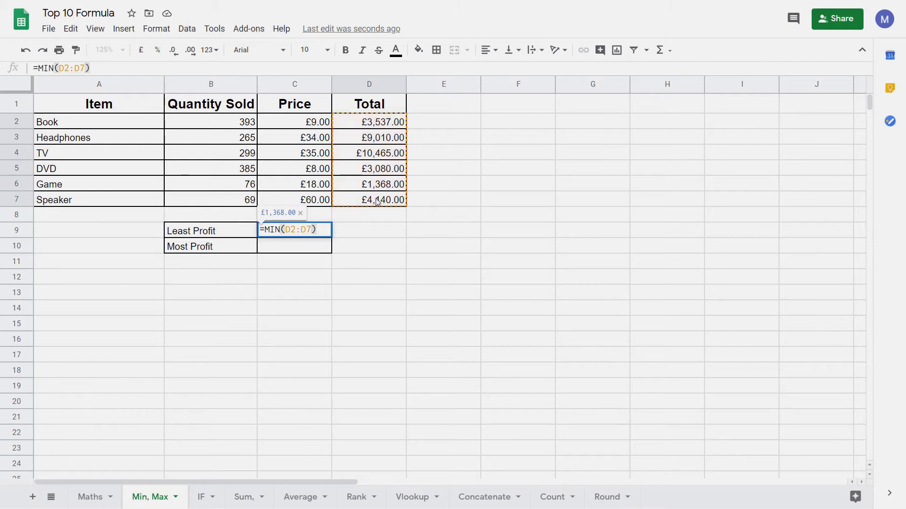
pyautogui.press('Return')
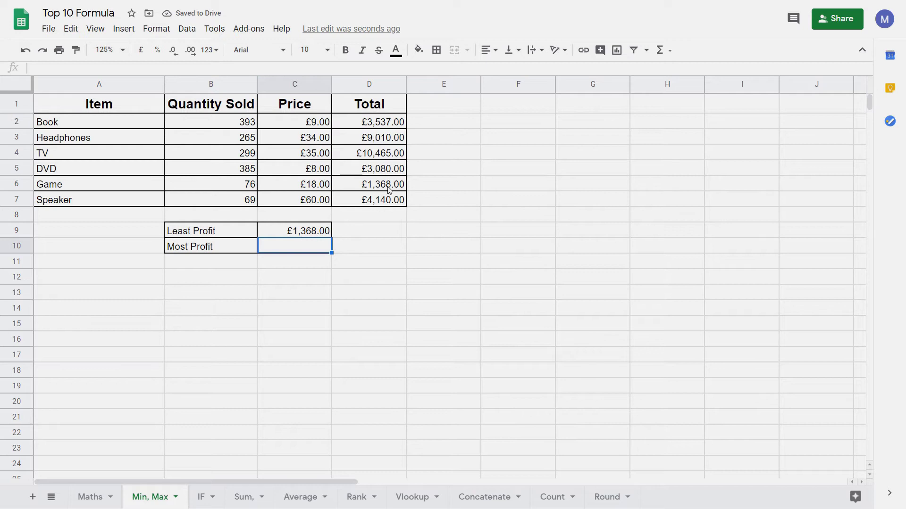
# Enter =MAX(D2:D7) in C10 so Most Profit shows £10,465.00
pyautogui.moveTo(396, 124); pyautogui.dragTo(368, 200)
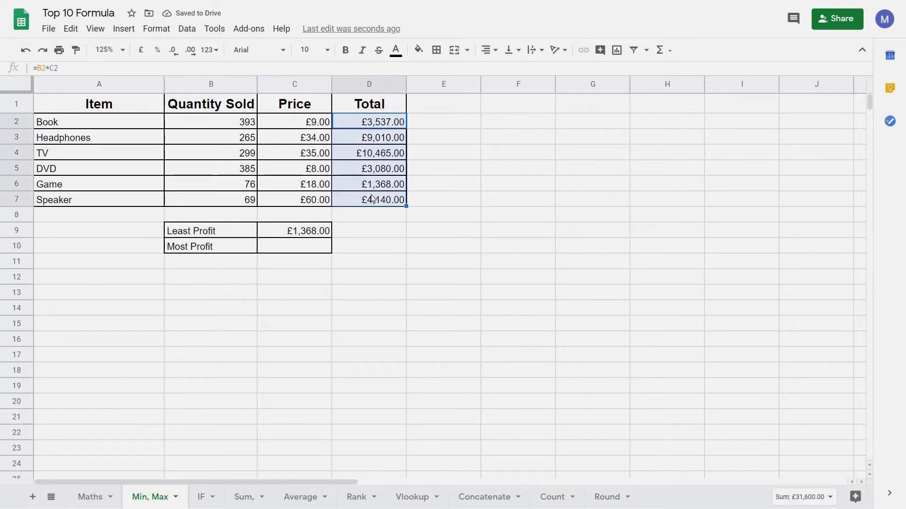
pyautogui.click(311, 246)
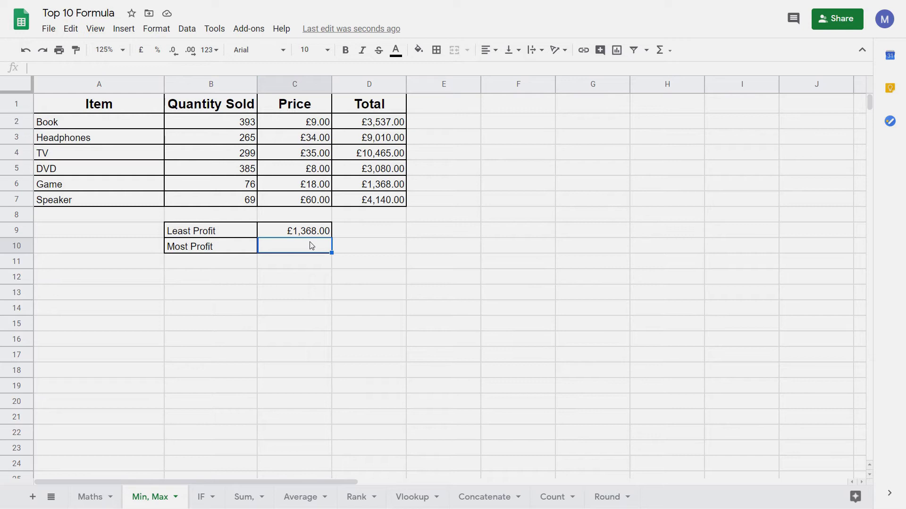
pyautogui.write('=')
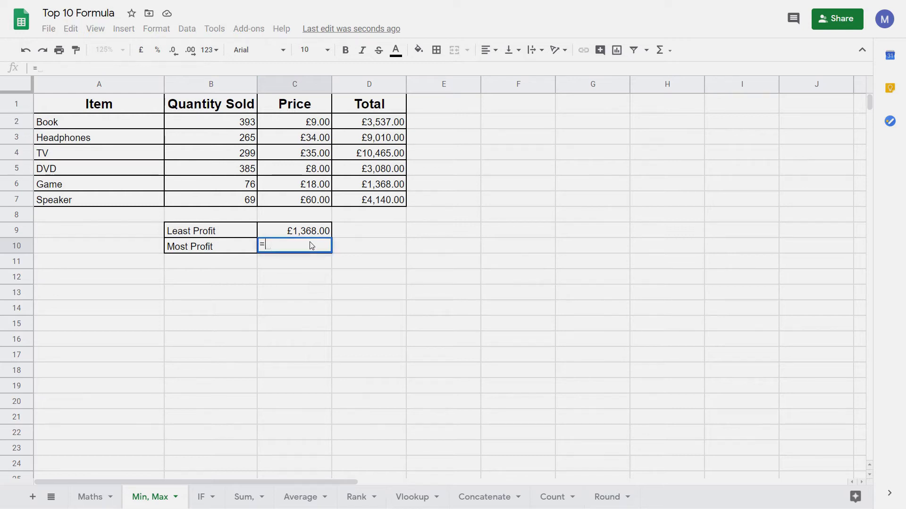
pyautogui.write('MAX')
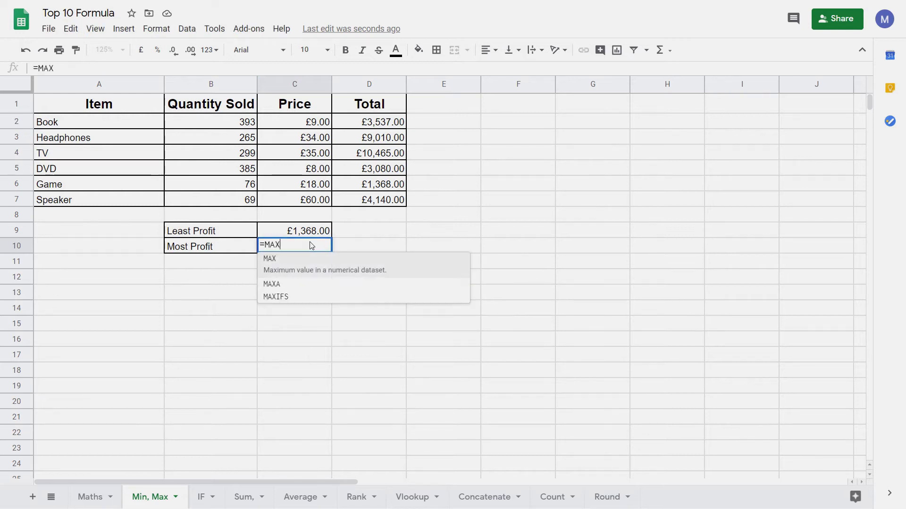
pyautogui.write('(')
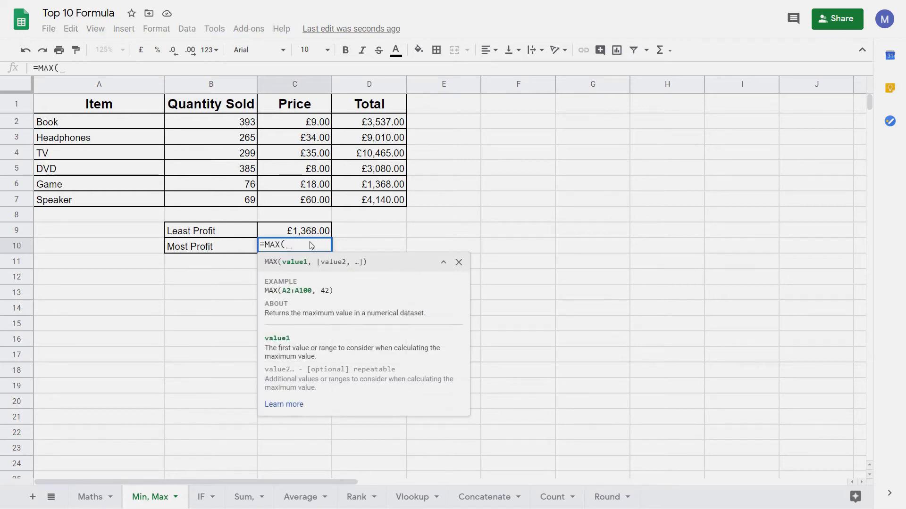
pyautogui.moveTo(373, 124); pyautogui.dragTo(363, 199)
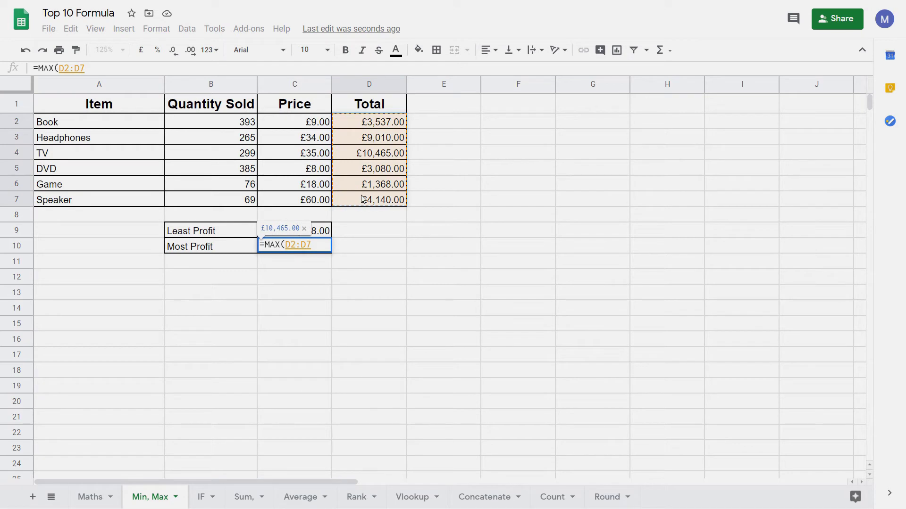
pyautogui.write(')')
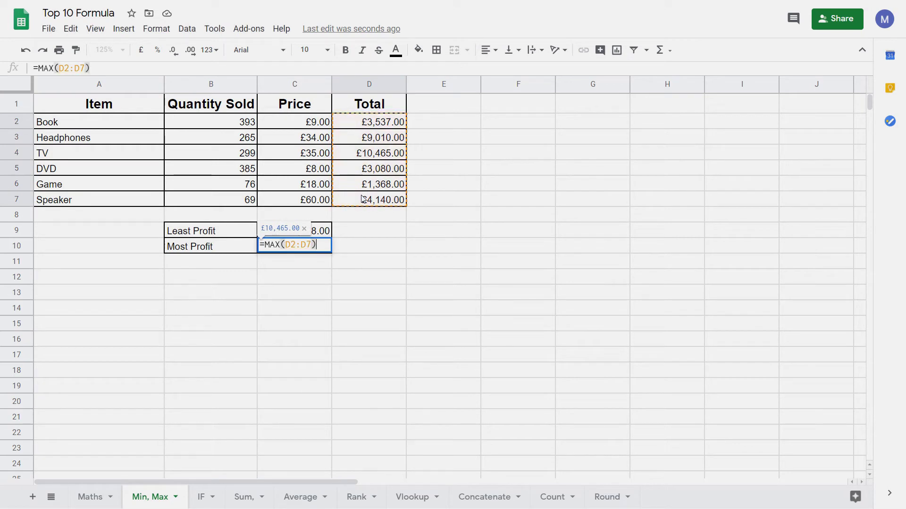
pyautogui.press('Return')
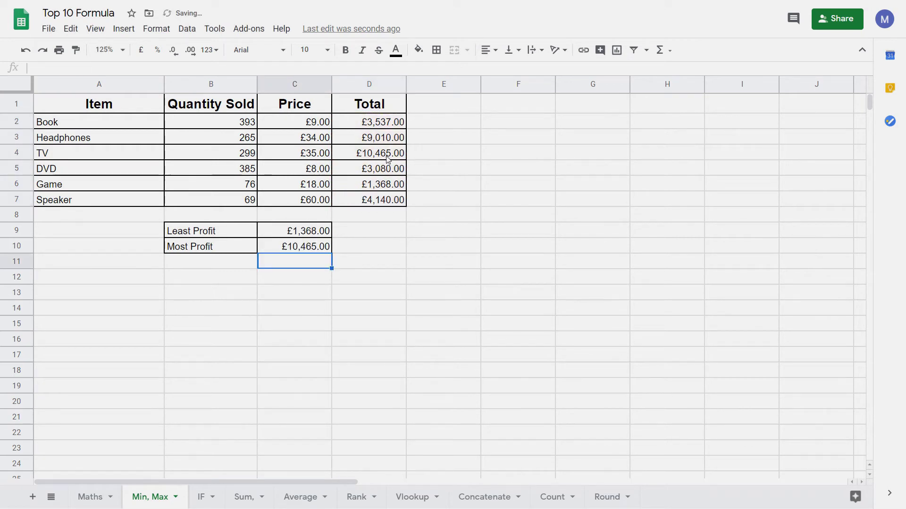
# On the IF sheet, select the operator key A1:B5 and review the Book row's profit and target
pyautogui.click(206, 497)
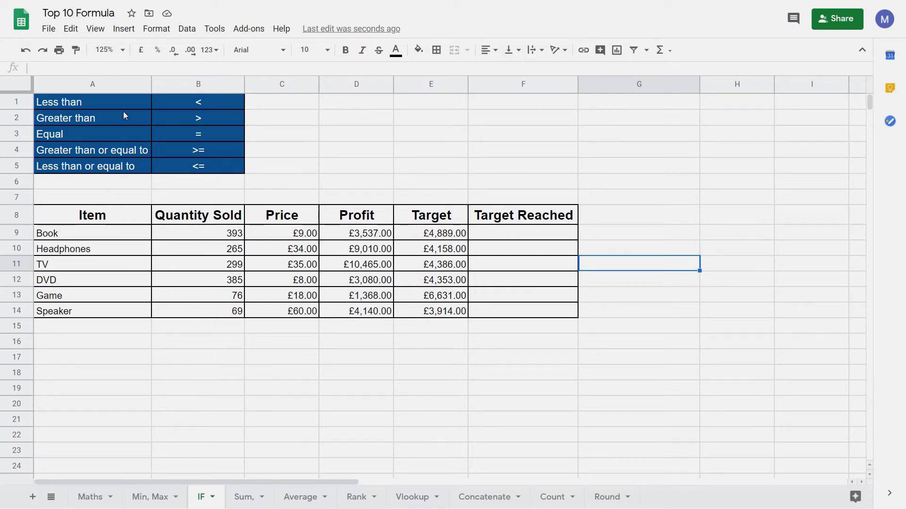
pyautogui.moveTo(124, 108); pyautogui.dragTo(197, 163)
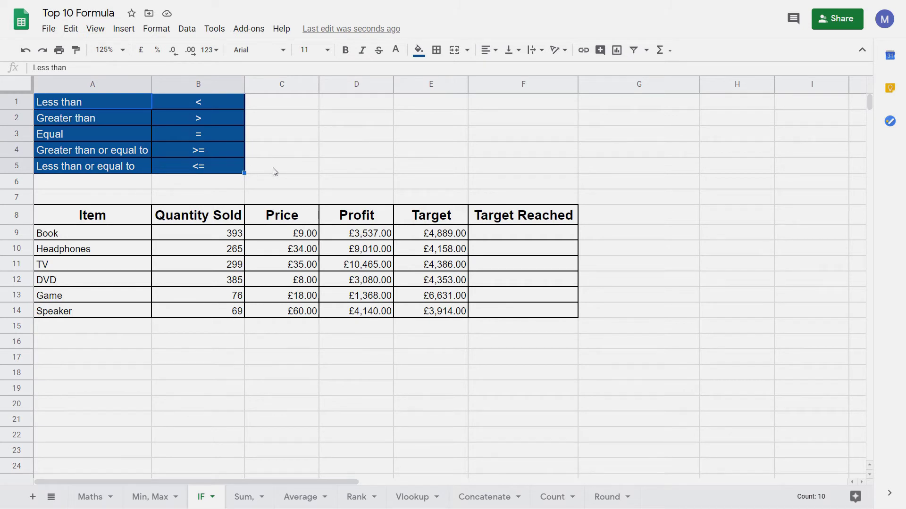
pyautogui.click(484, 234)
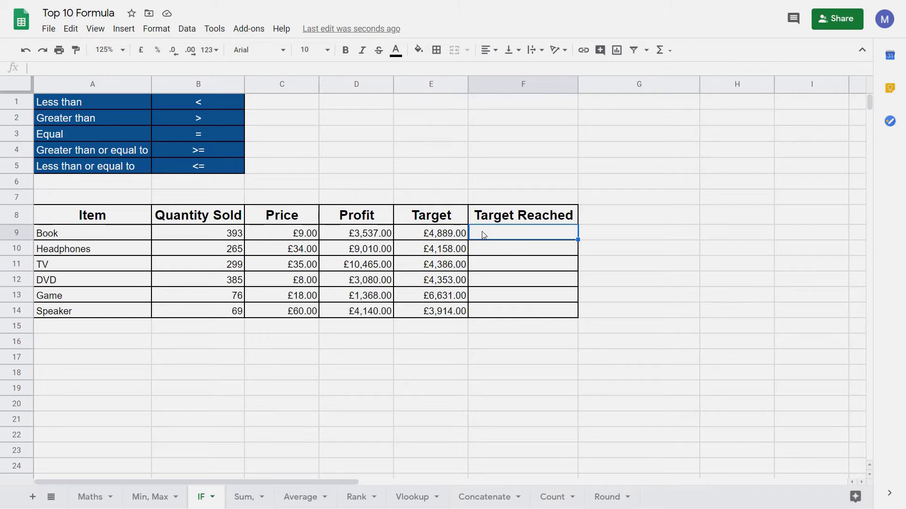
pyautogui.click(366, 235)
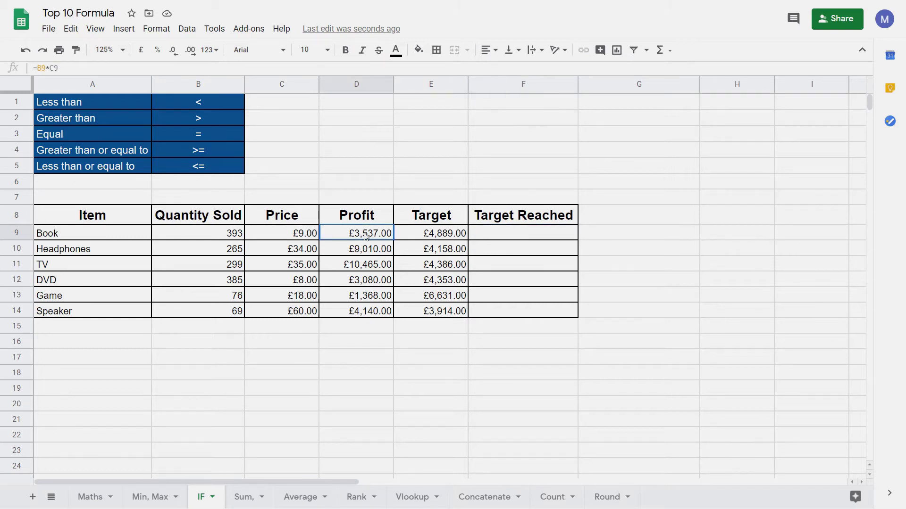
pyautogui.click(433, 235)
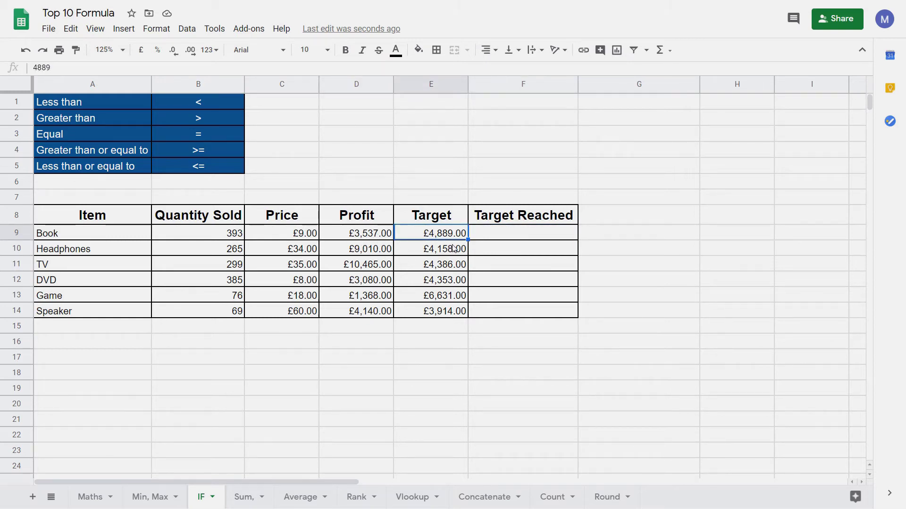
pyautogui.click(495, 235)
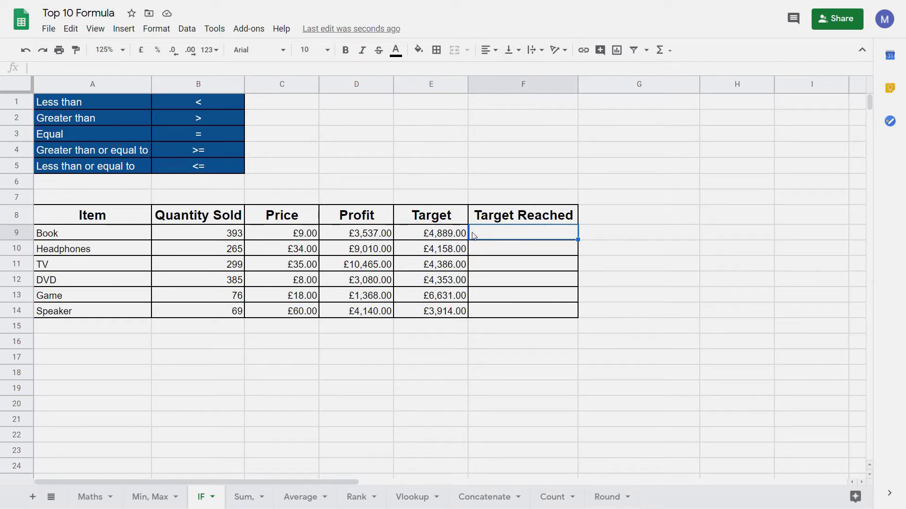
# Enter =IF(D9>E9,"YES","NO") in F9, which shows NO for Book
pyautogui.write('=')
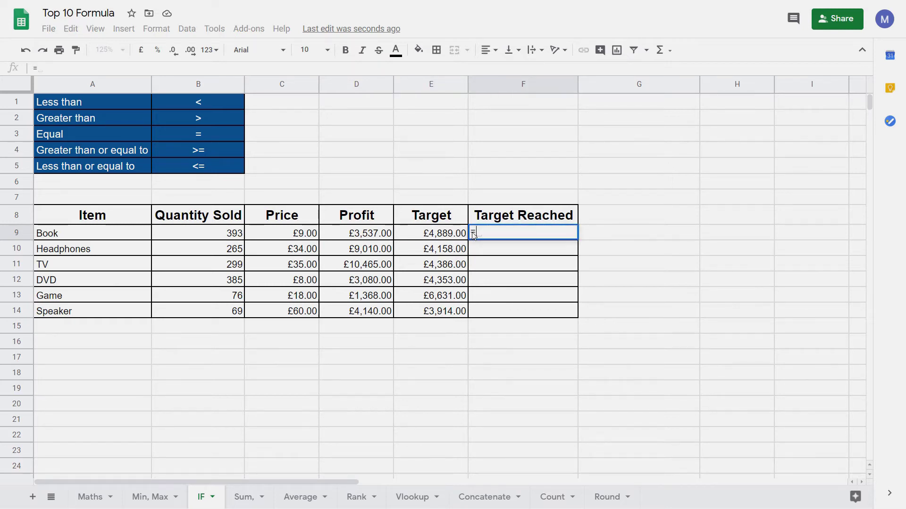
pyautogui.write('IF(')
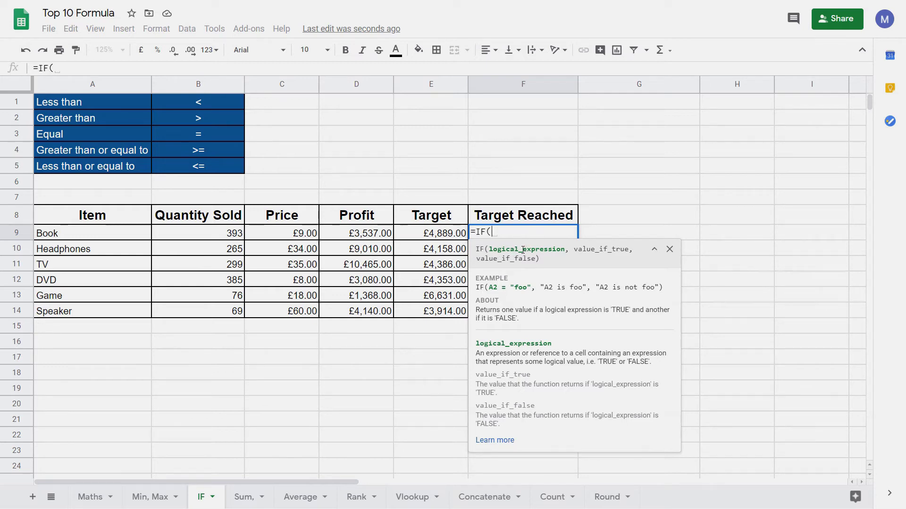
pyautogui.click(371, 238)
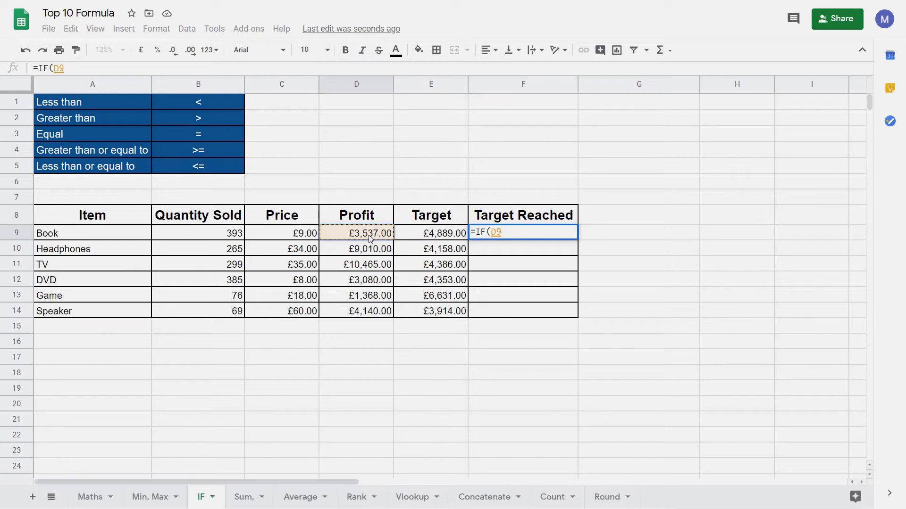
pyautogui.write('>')
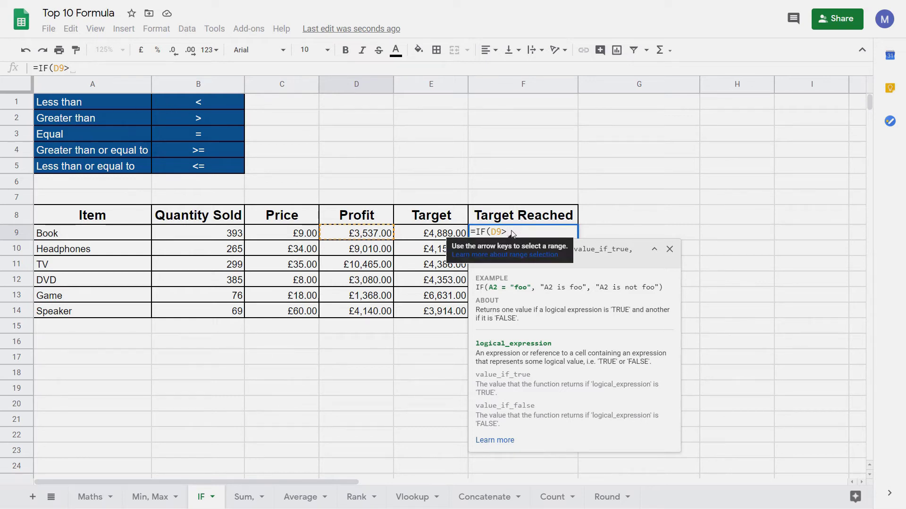
pyautogui.click(441, 238)
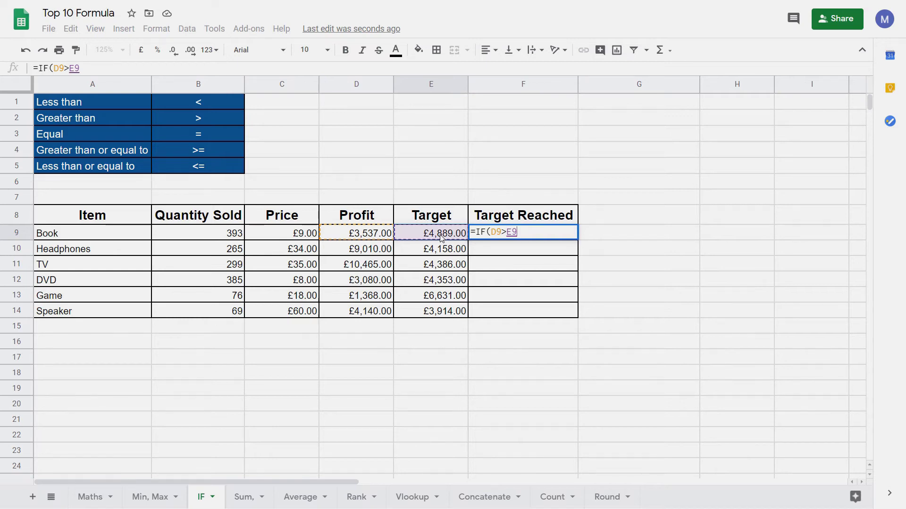
pyautogui.write(',')
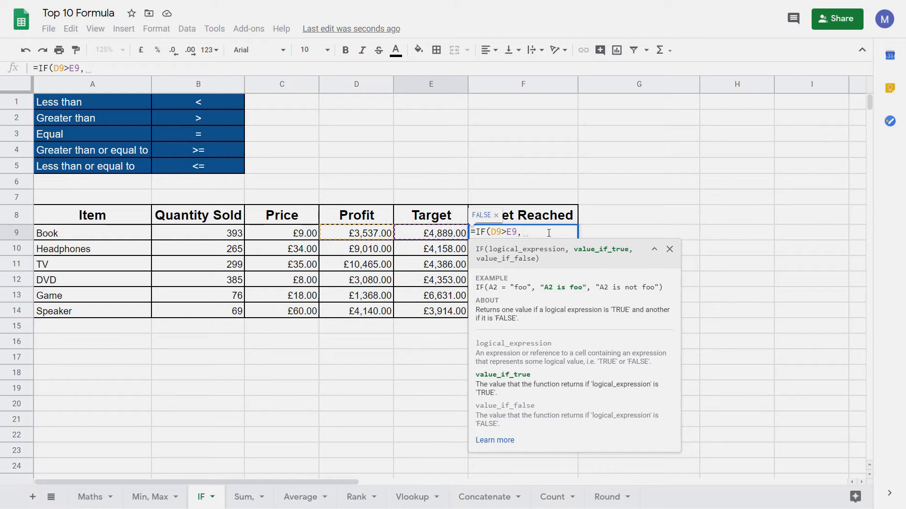
pyautogui.write('"YES')
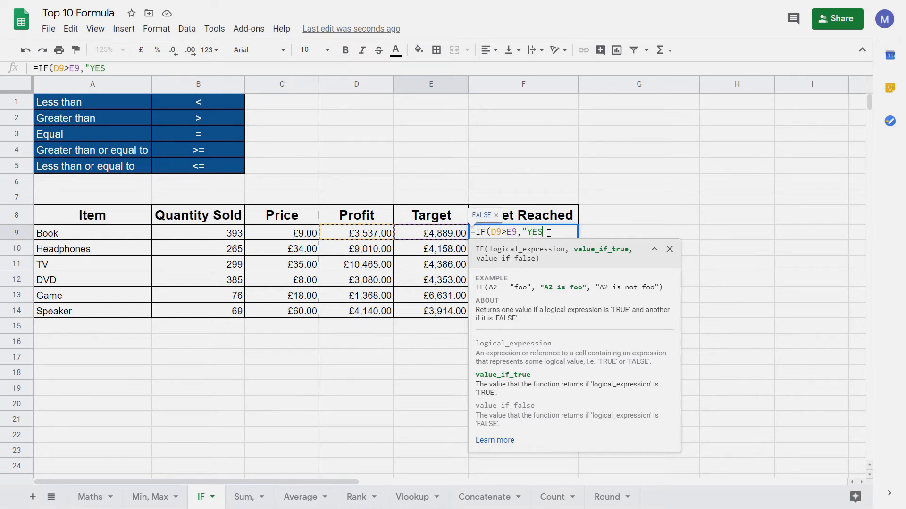
pyautogui.write('",')
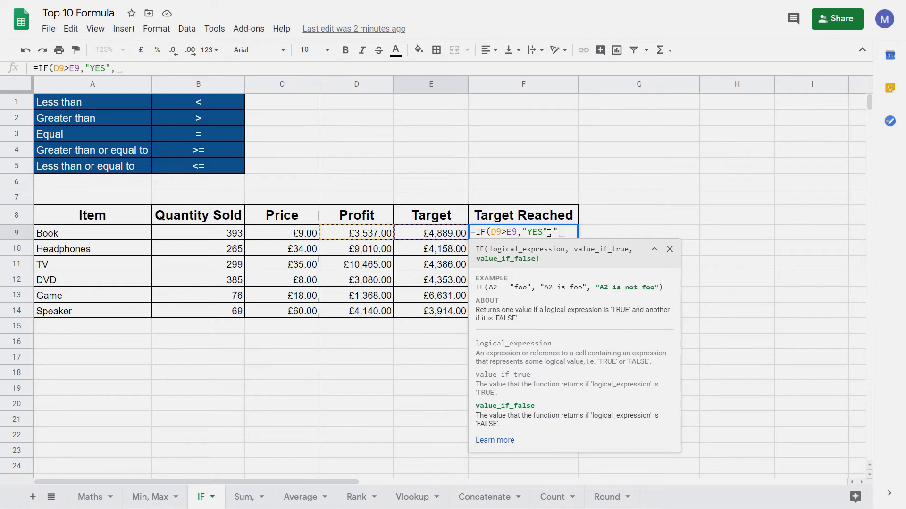
pyautogui.write('"NO")')
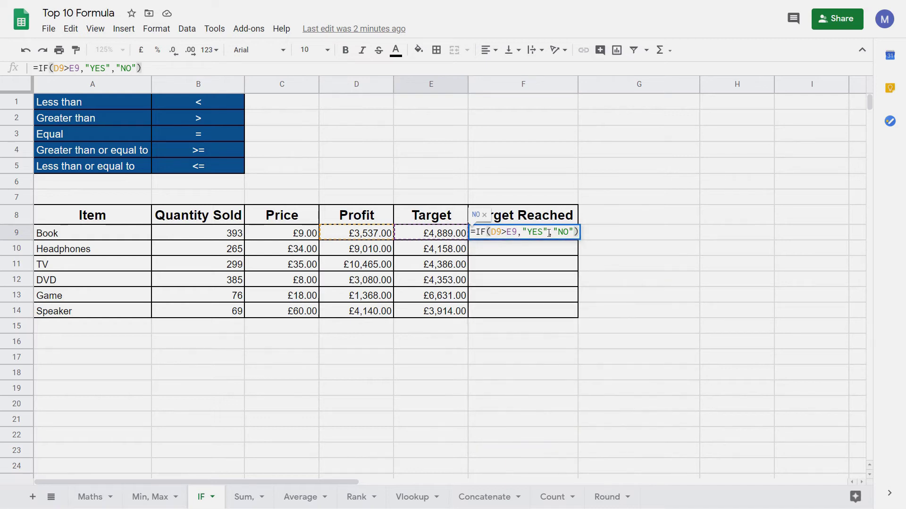
pyautogui.press('Return')
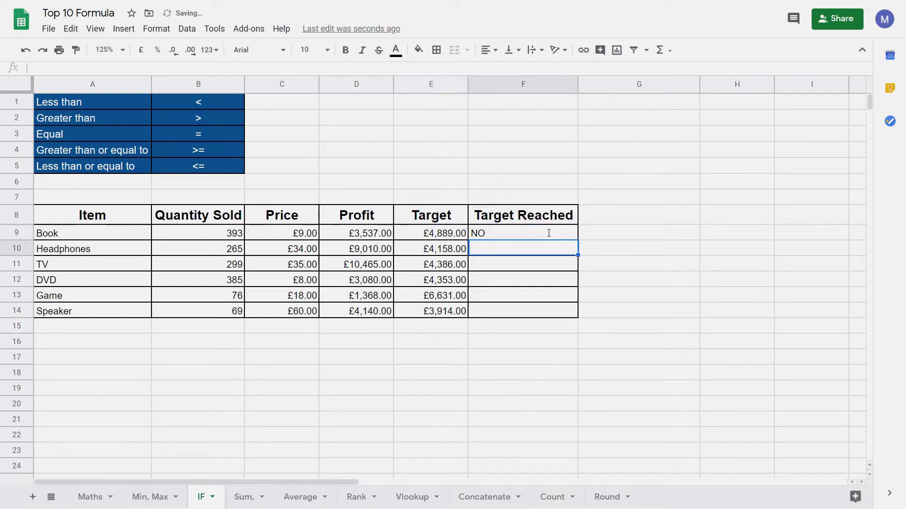
# Fill the F9 IF formula down to F14, then switch to the Sum sheet
pyautogui.click(519, 237)
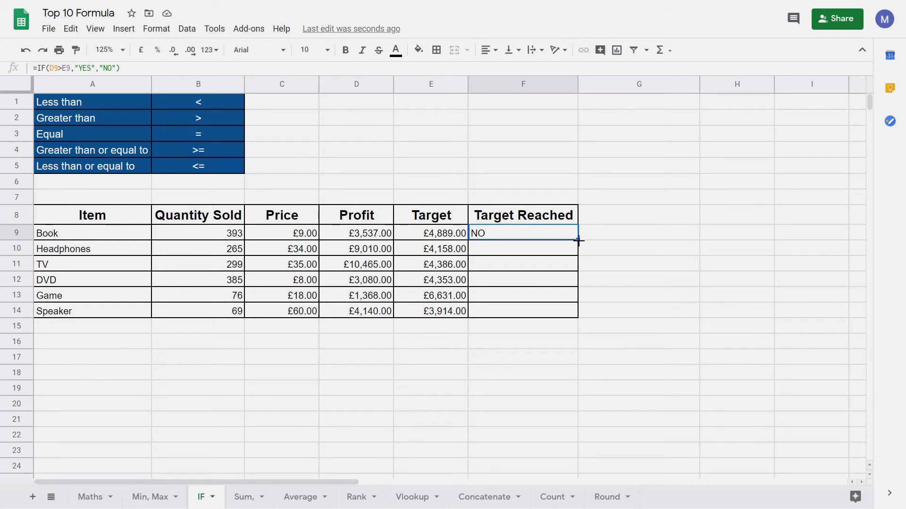
pyautogui.moveTo(577, 240); pyautogui.dragTo(570, 314)
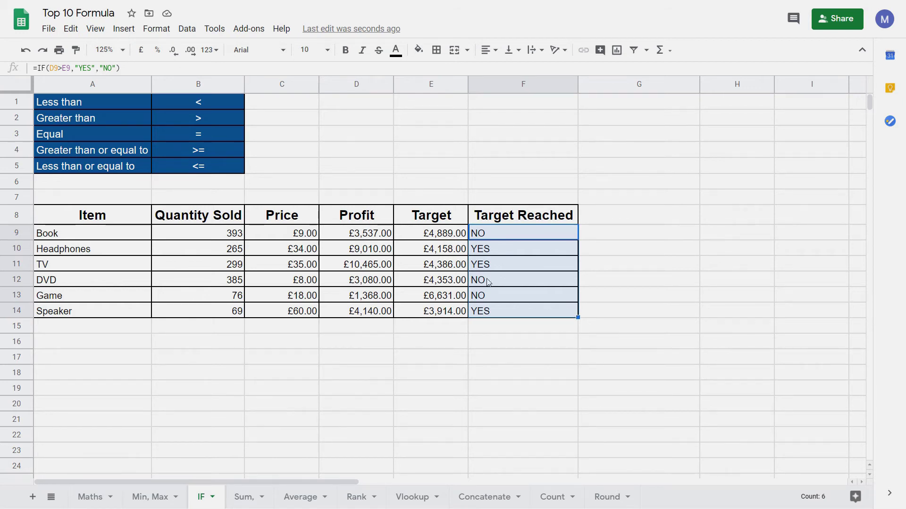
pyautogui.click(481, 253)
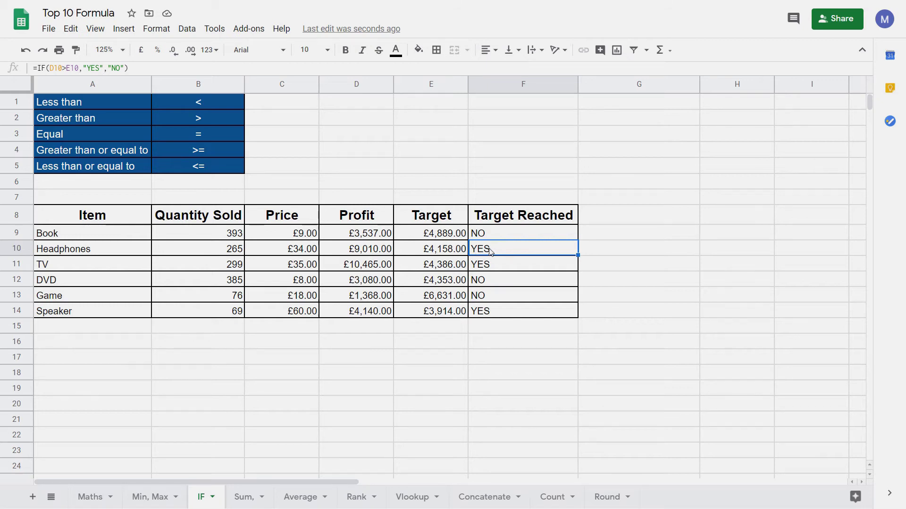
pyautogui.hotkey('ctrl', 'pagedown')
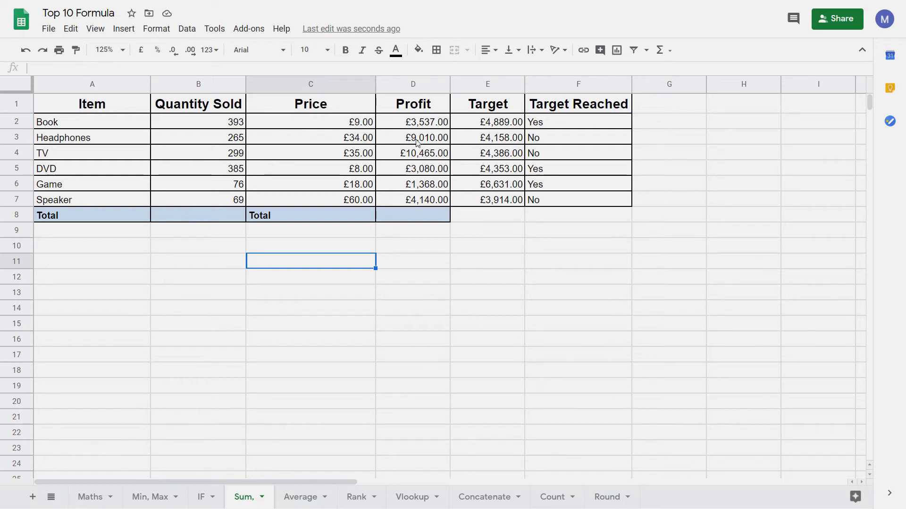
# Enter =SUM(D2:D7) in D8 to total Profit at £31,600.00
pyautogui.moveTo(420, 123); pyautogui.dragTo(408, 192)
pyautogui.moveTo(409, 198); pyautogui.dragTo(408, 202)
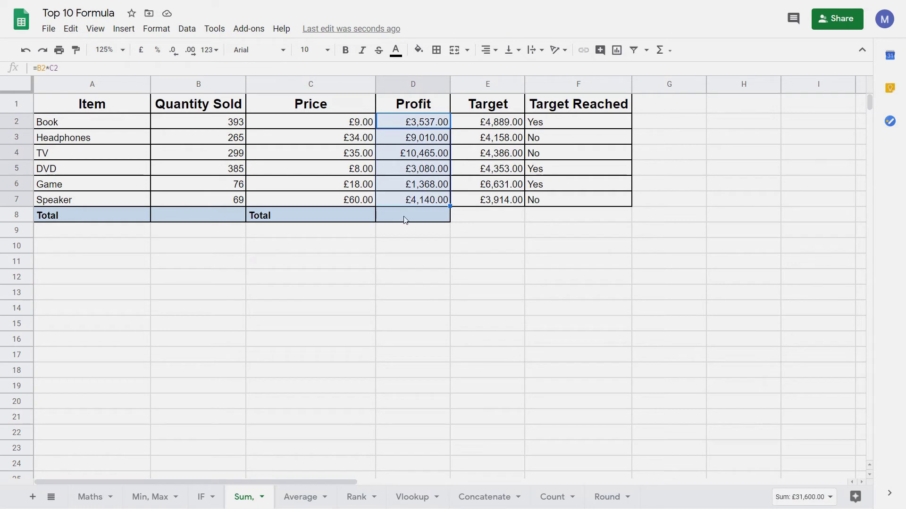
pyautogui.click(405, 223)
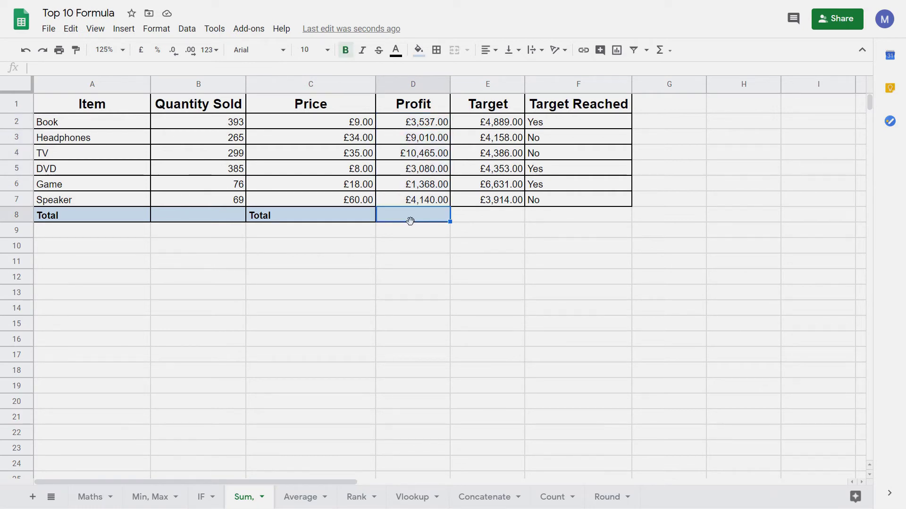
pyautogui.write('=SUM')
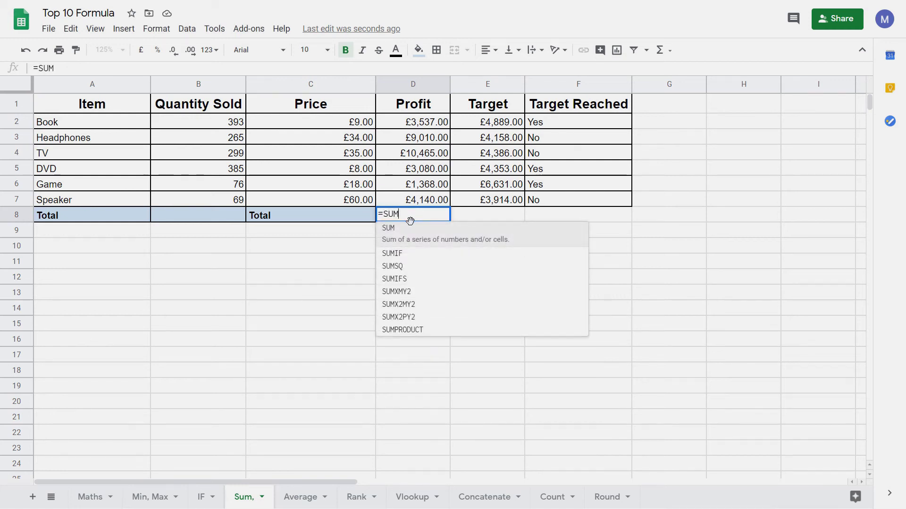
pyautogui.write('(')
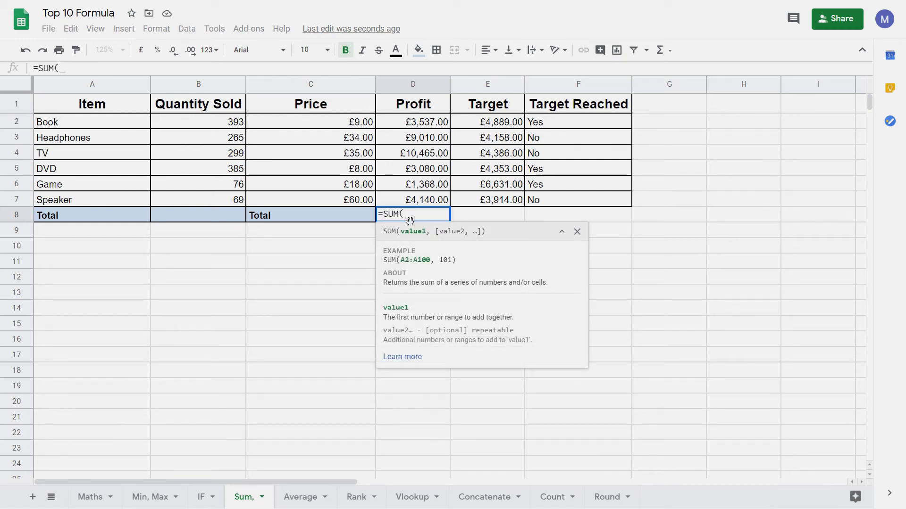
pyautogui.moveTo(439, 126); pyautogui.dragTo(418, 196)
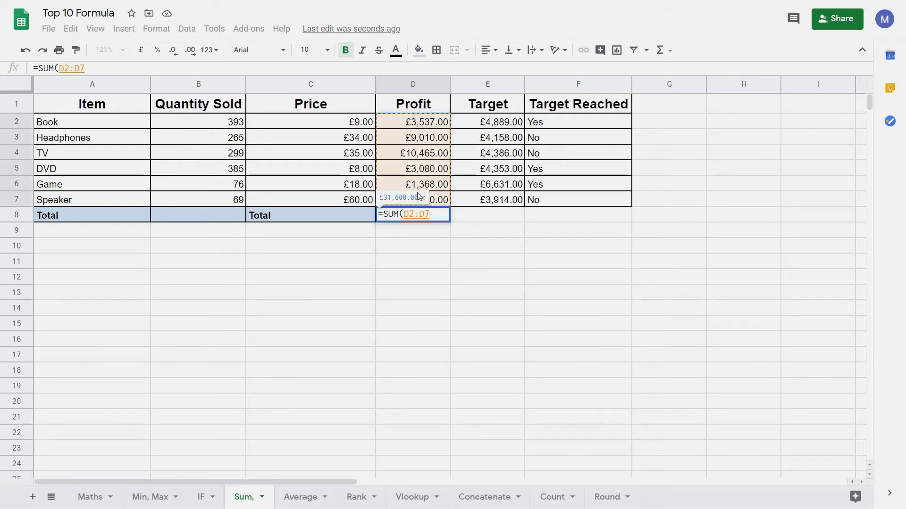
pyautogui.write(')')
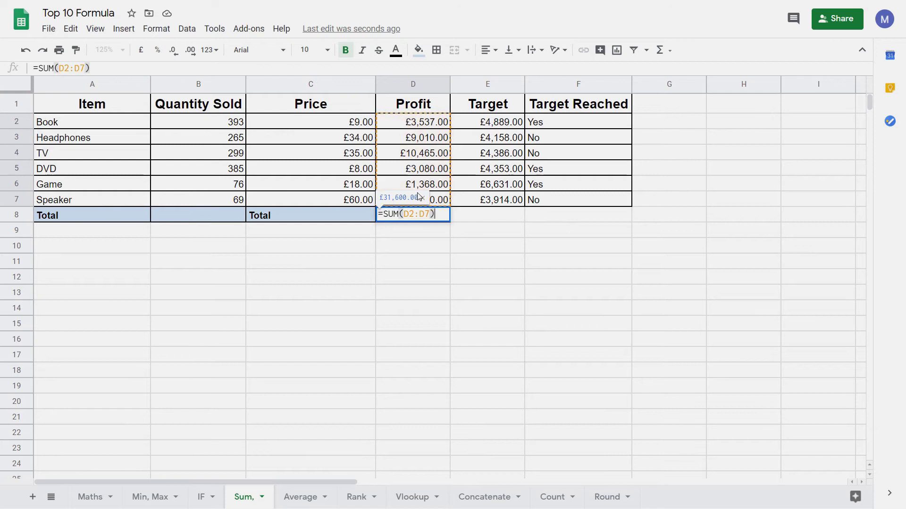
pyautogui.press('Return')
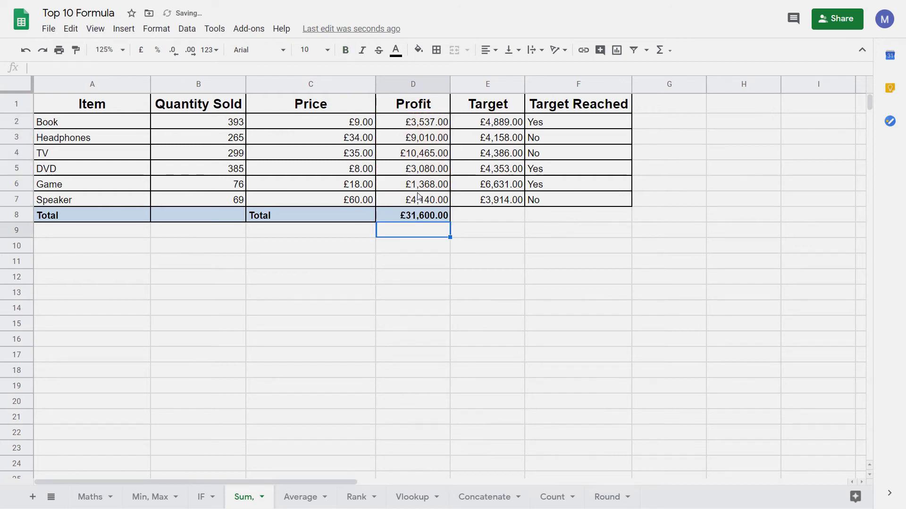
# Enter =SUM(B2:B7) in B8 for 1487 units sold, then go to the Average sheet
pyautogui.click(421, 218)
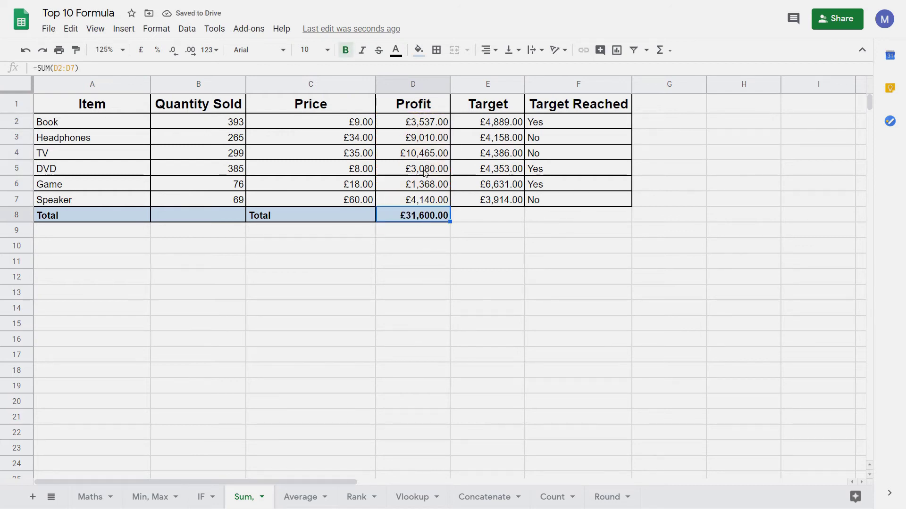
pyautogui.moveTo(427, 124); pyautogui.dragTo(400, 208)
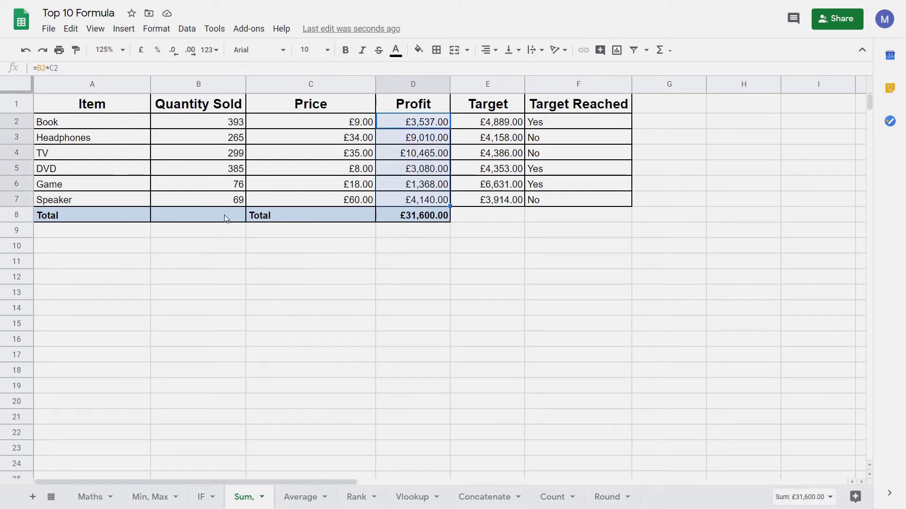
pyautogui.moveTo(231, 123); pyautogui.dragTo(209, 205)
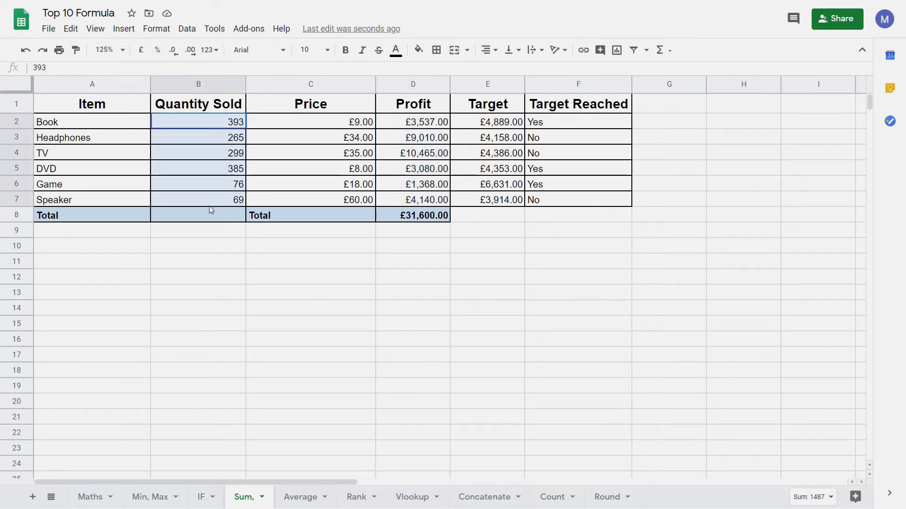
pyautogui.click(211, 218)
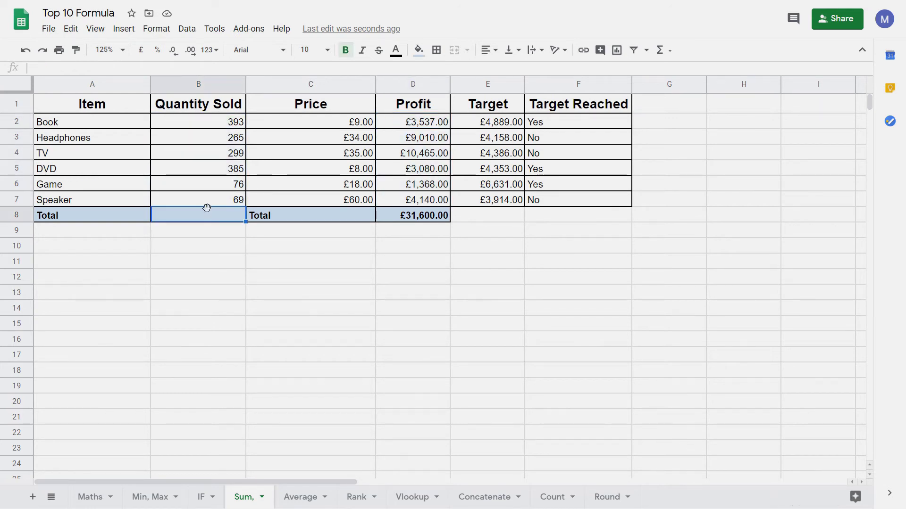
pyautogui.write('=SU')
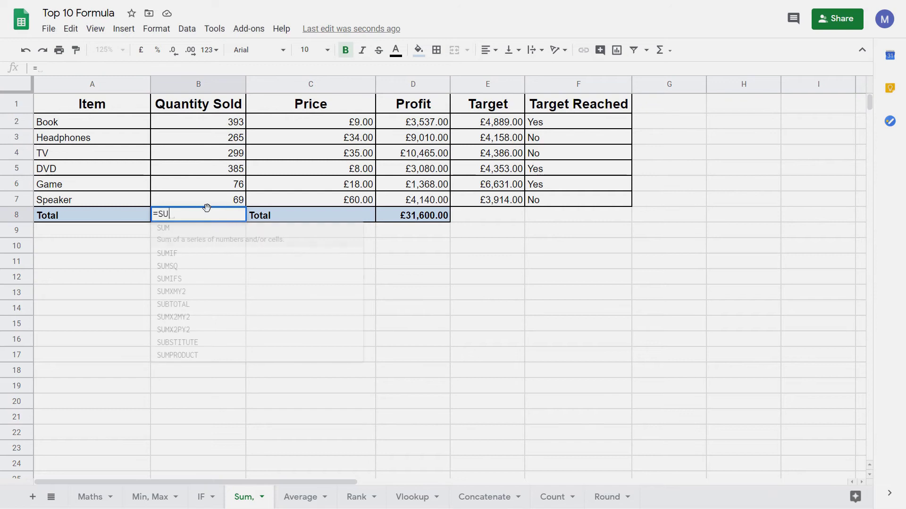
pyautogui.write('M(')
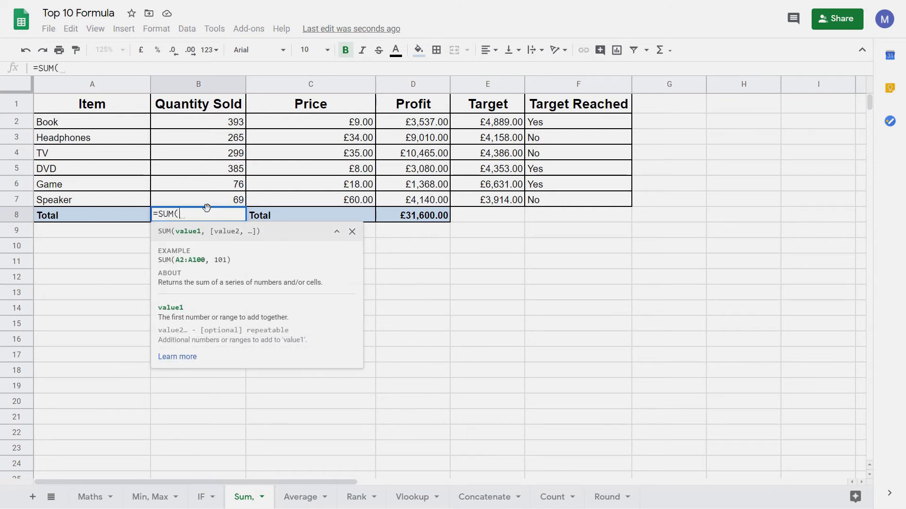
pyautogui.moveTo(237, 125); pyautogui.dragTo(229, 198)
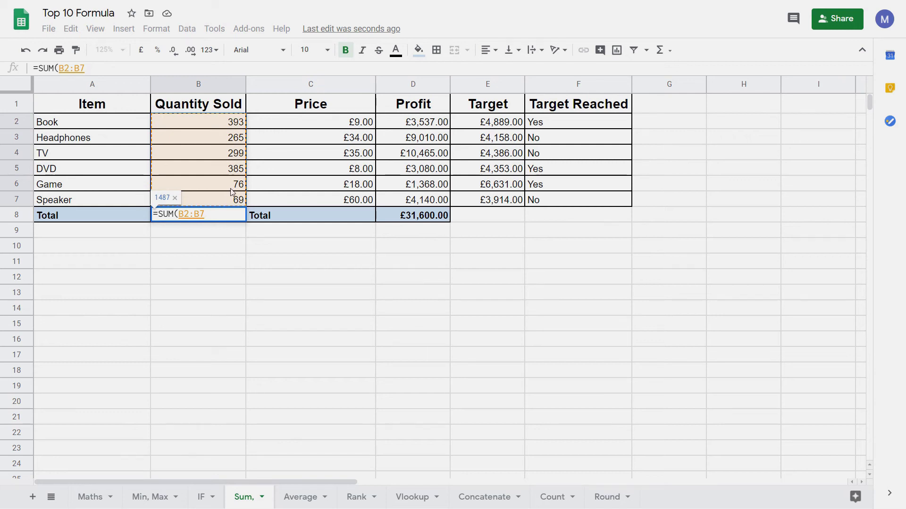
pyautogui.write(')')
pyautogui.press('Return')
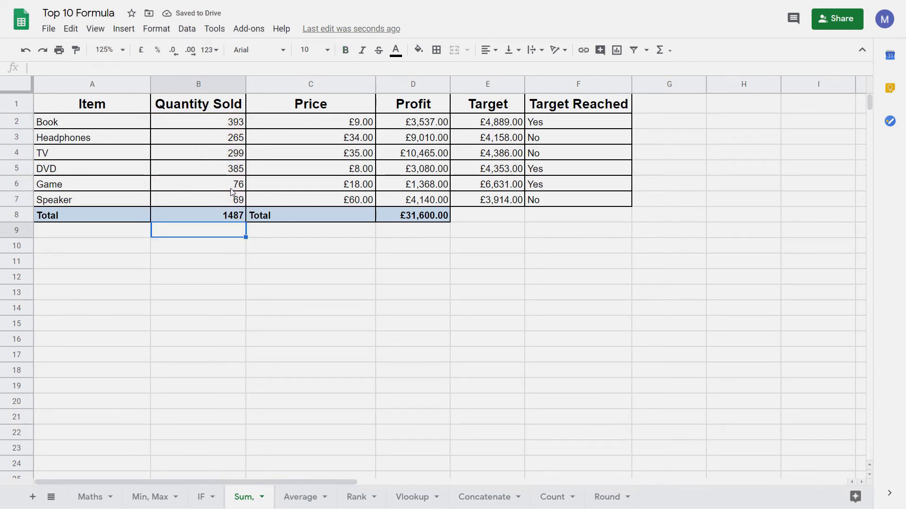
pyautogui.hotkey('ctrl', 'shift', 'pagedown')
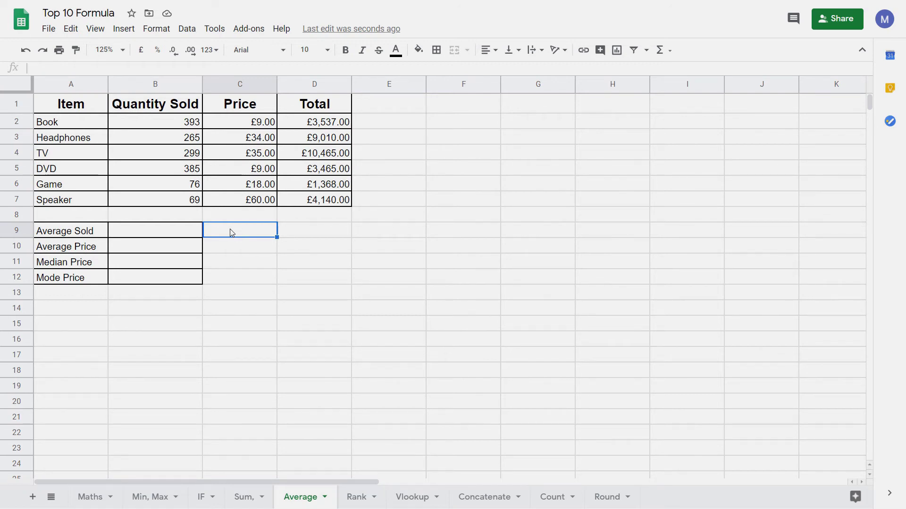
# Enter =AVERAGE(B2:B7) in B9 so Average Sold shows 248
pyautogui.click(125, 235)
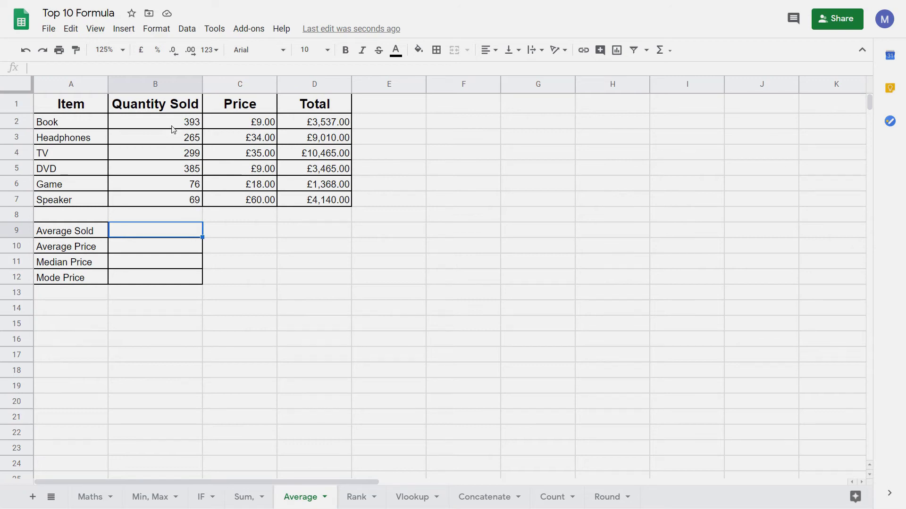
pyautogui.moveTo(174, 124); pyautogui.dragTo(163, 193)
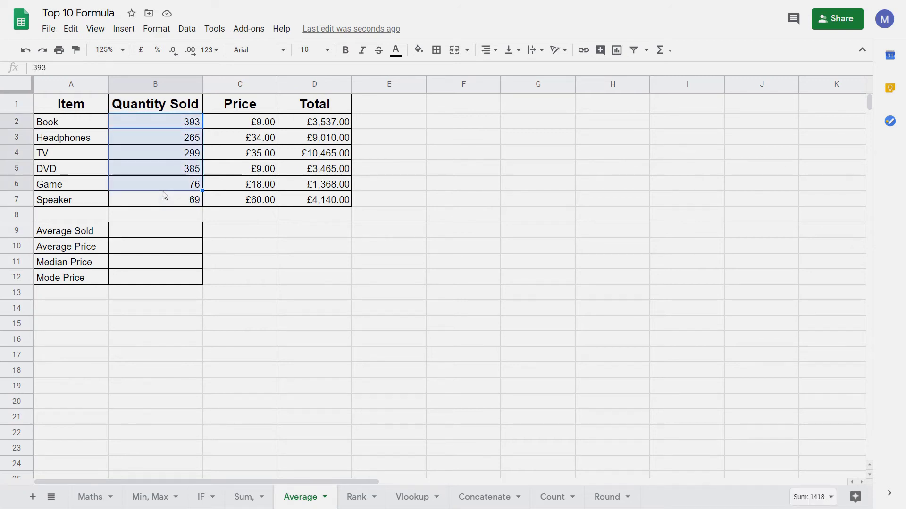
pyautogui.click(157, 231)
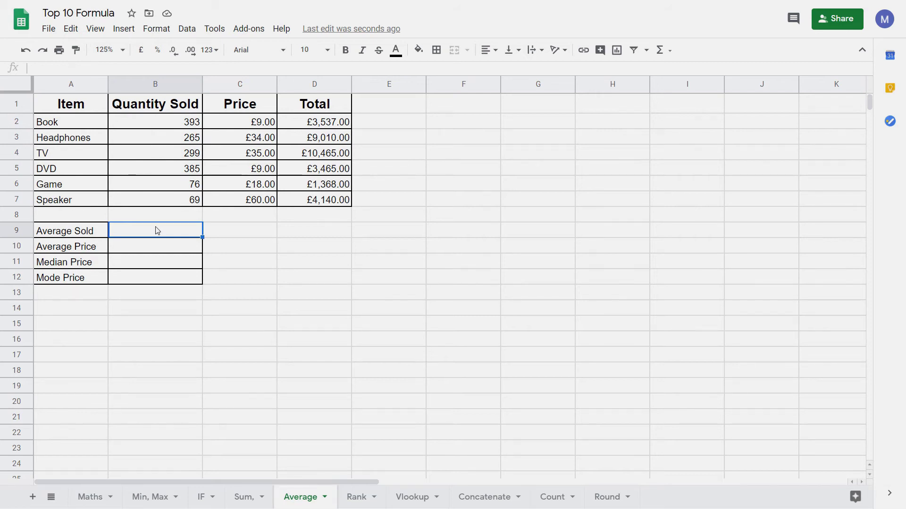
pyautogui.write('=AV')
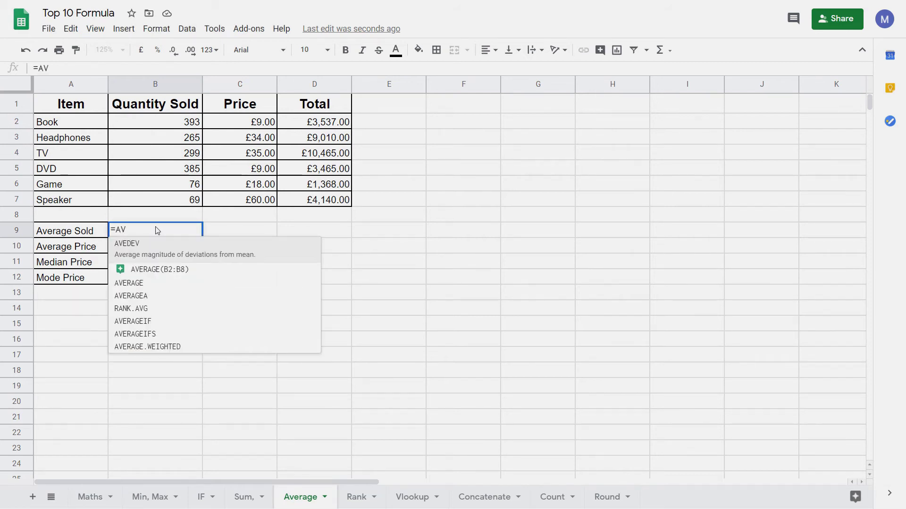
pyautogui.write('ERAGE')
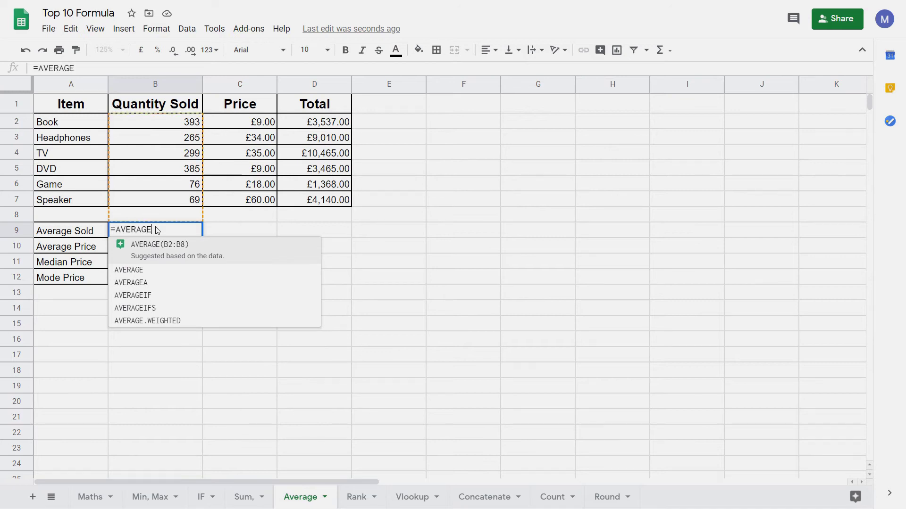
pyautogui.write('(')
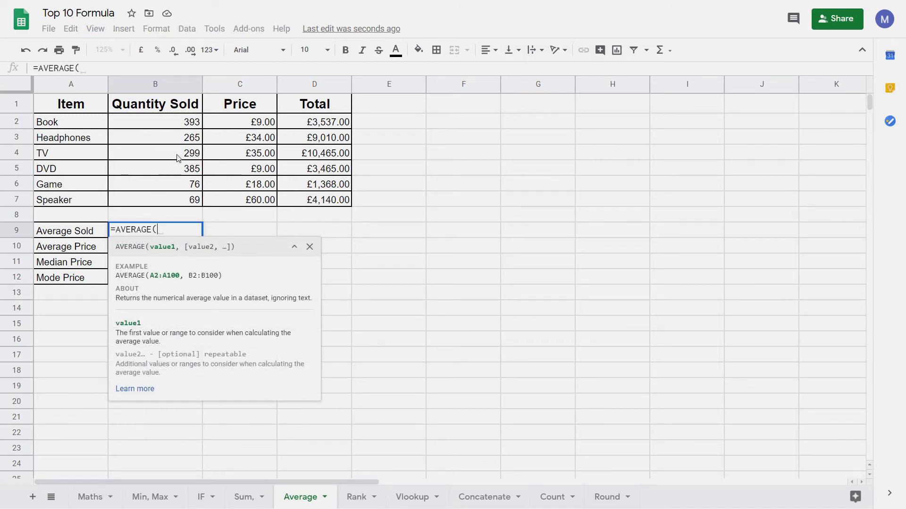
pyautogui.moveTo(186, 124); pyautogui.dragTo(176, 195)
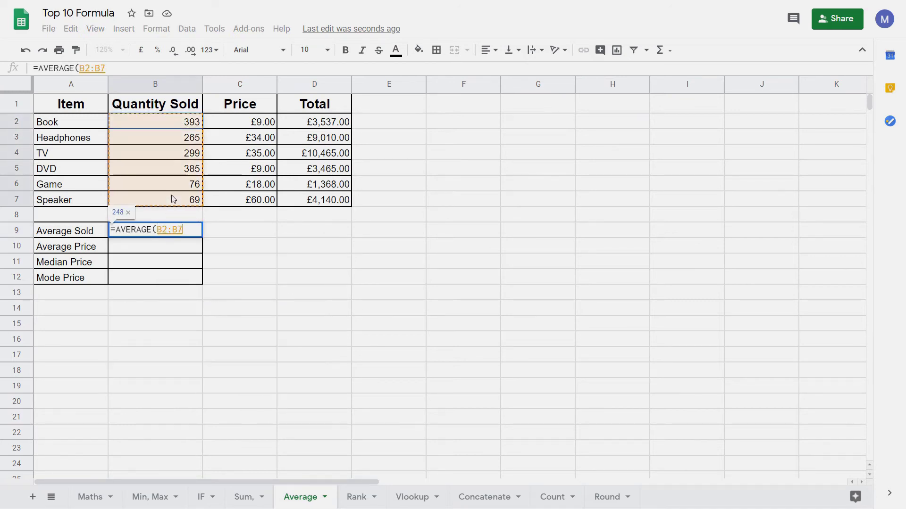
pyautogui.write(')')
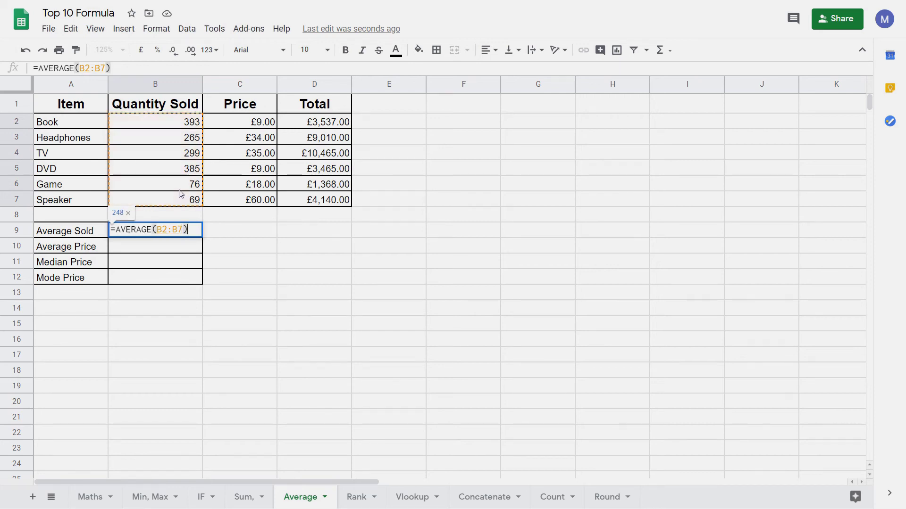
pyautogui.press('Return')
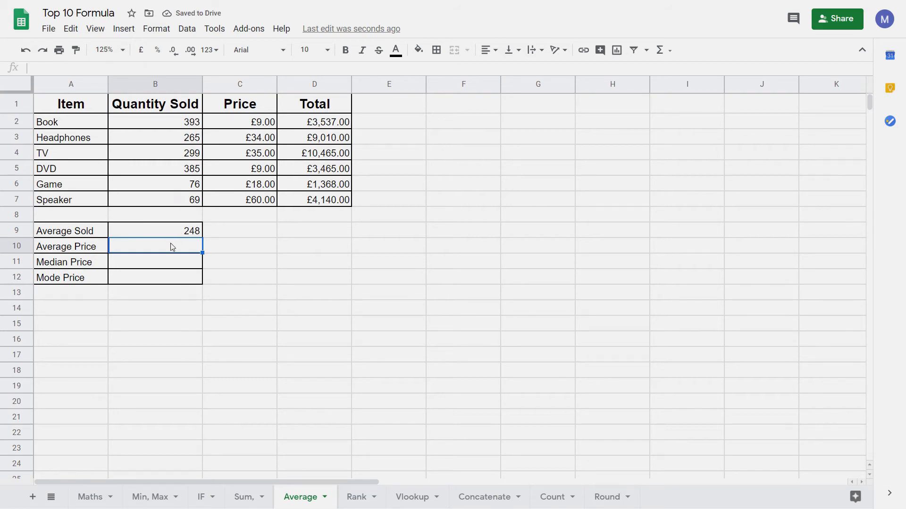
# Enter =AVERAGE(C2:C7) in B10 so Average Price shows £27.50
pyautogui.write('=')
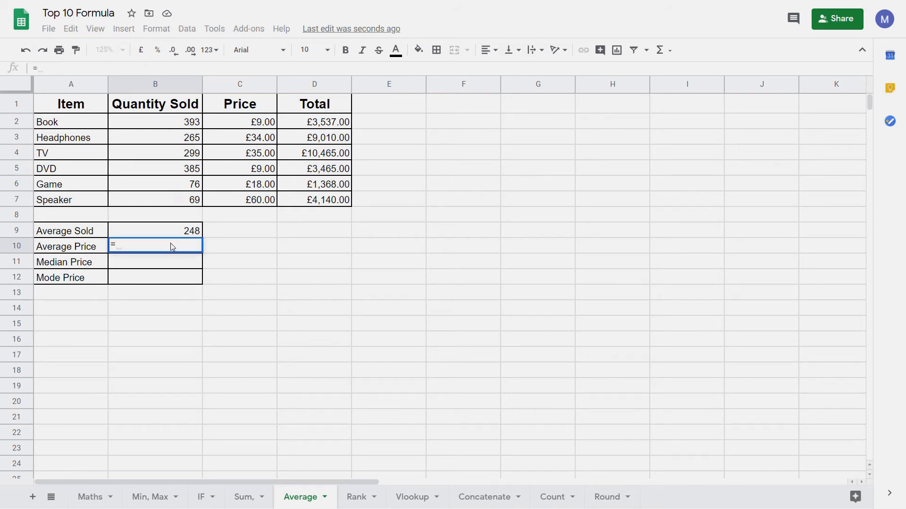
pyautogui.write('AVERAGE(')
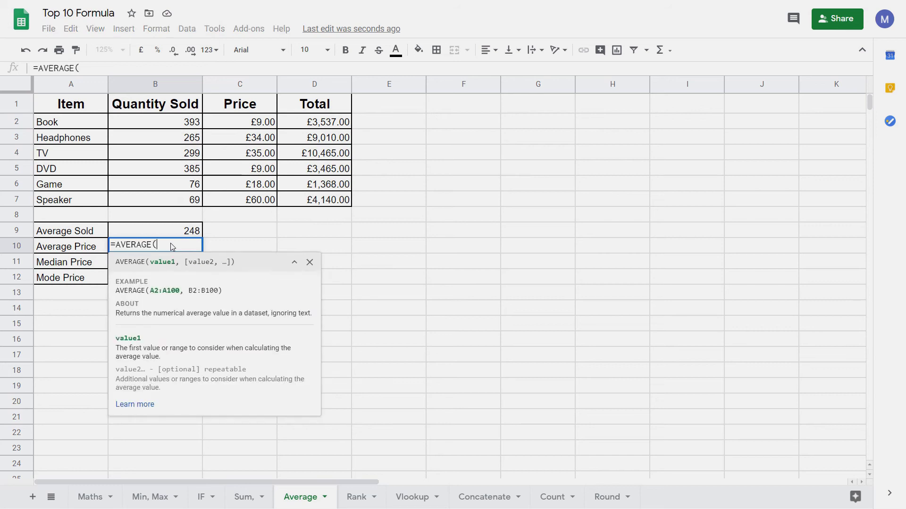
pyautogui.moveTo(263, 124); pyautogui.dragTo(266, 201)
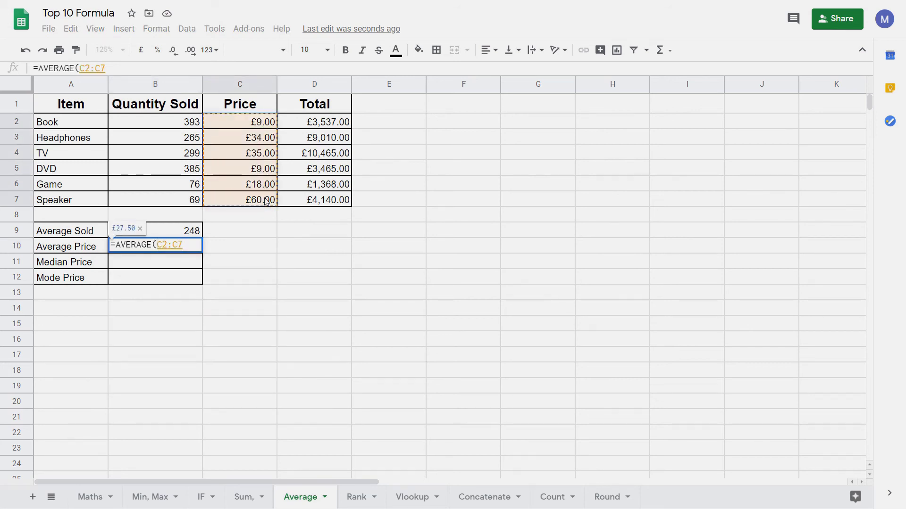
pyautogui.write(')')
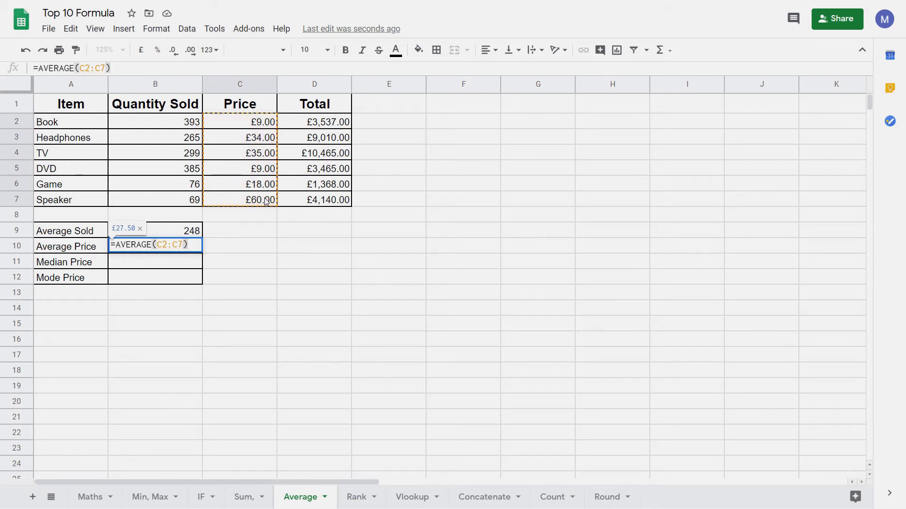
pyautogui.press('Return')
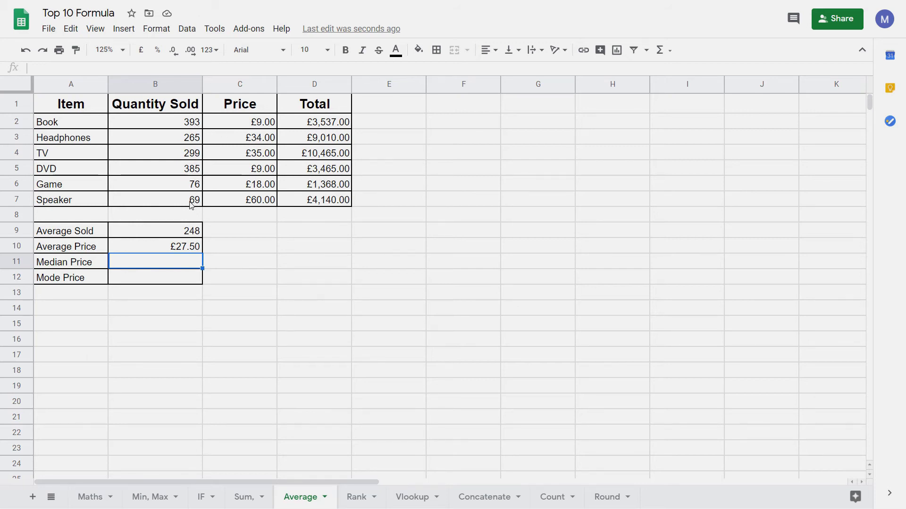
# Enter =MEDIAN(C2:C7) in B11, giving a Median Price of £26.00
pyautogui.write('=MEDIAN(')
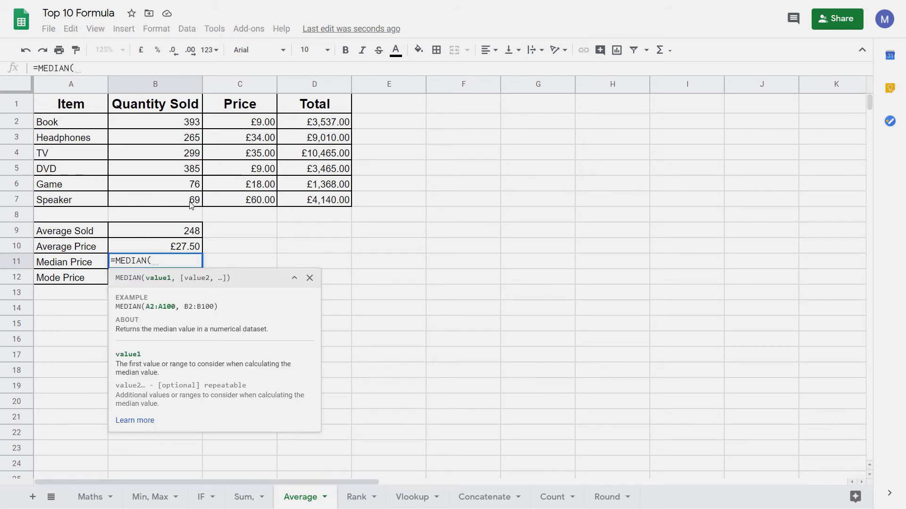
pyautogui.moveTo(257, 123); pyautogui.dragTo(246, 199)
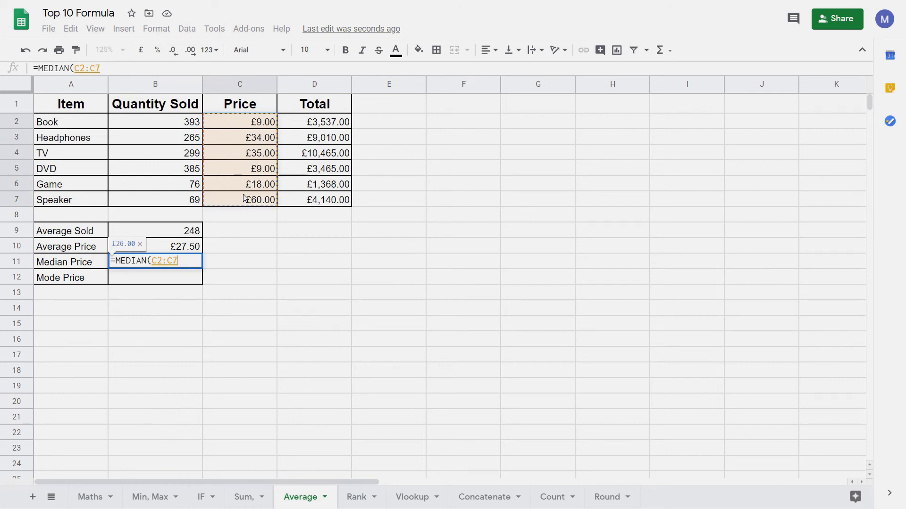
pyautogui.write(')')
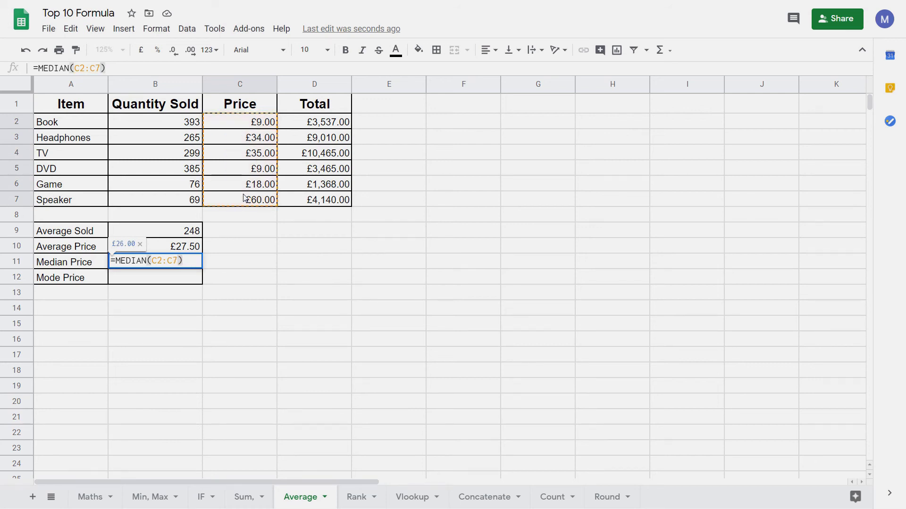
pyautogui.press('Return')
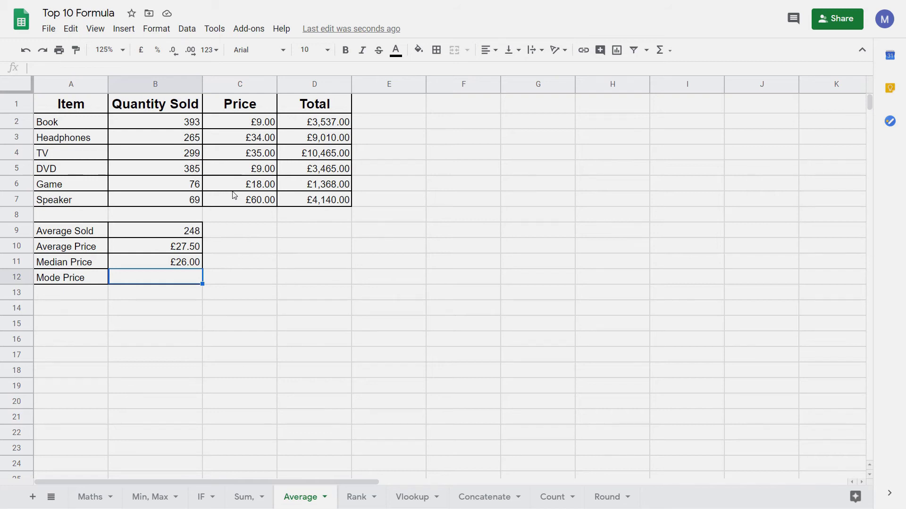
# Enter =MODE(C2:C7) in B12 so Mode Price shows £9.00
pyautogui.write('=MOD')
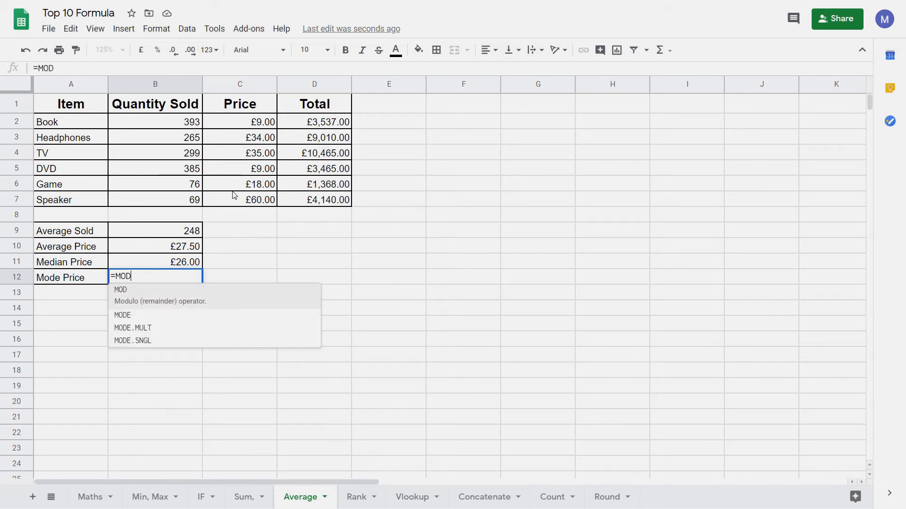
pyautogui.write('E(')
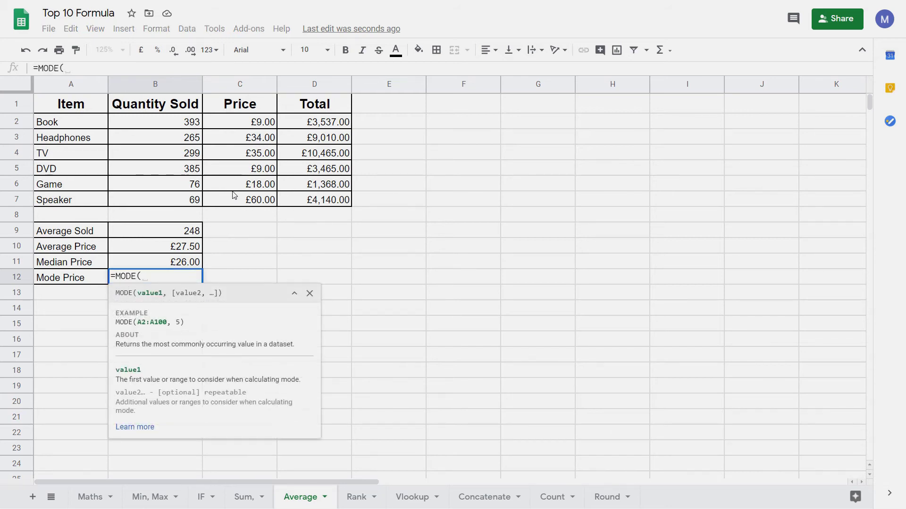
pyautogui.moveTo(259, 119); pyautogui.dragTo(258, 199)
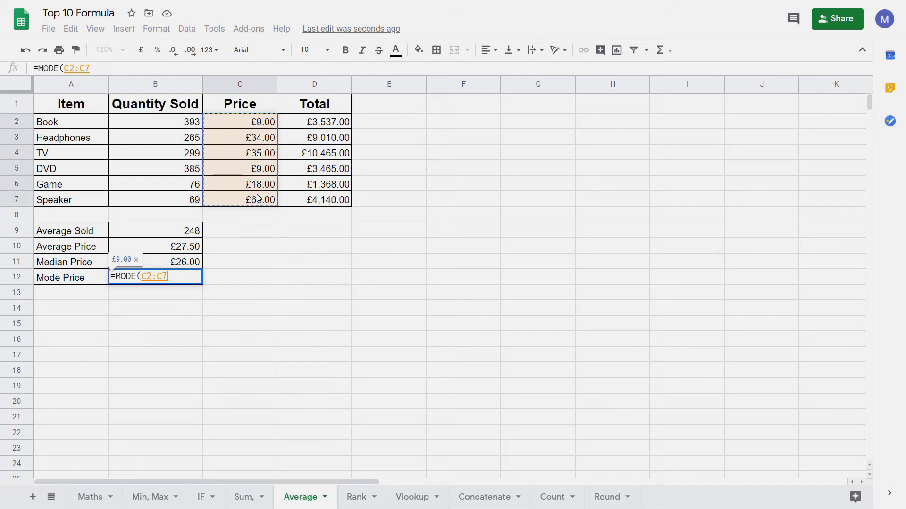
pyautogui.write(')')
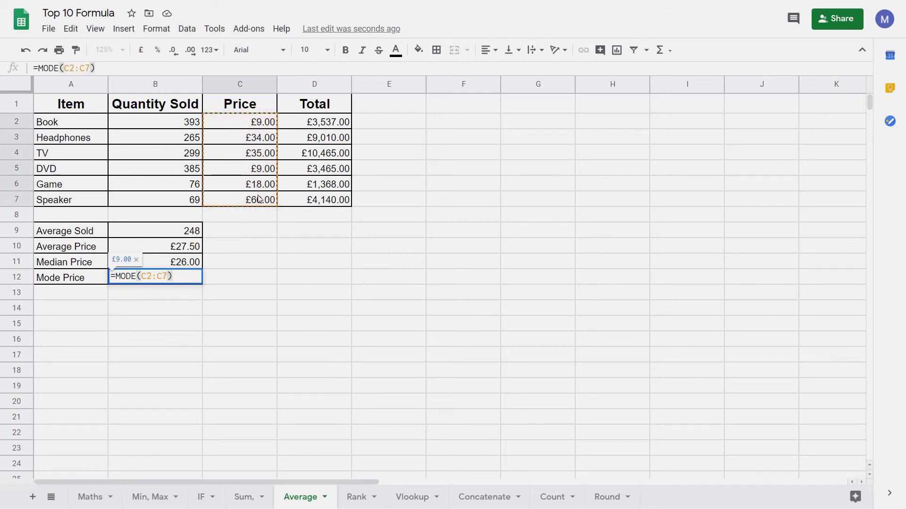
pyautogui.press('Return')
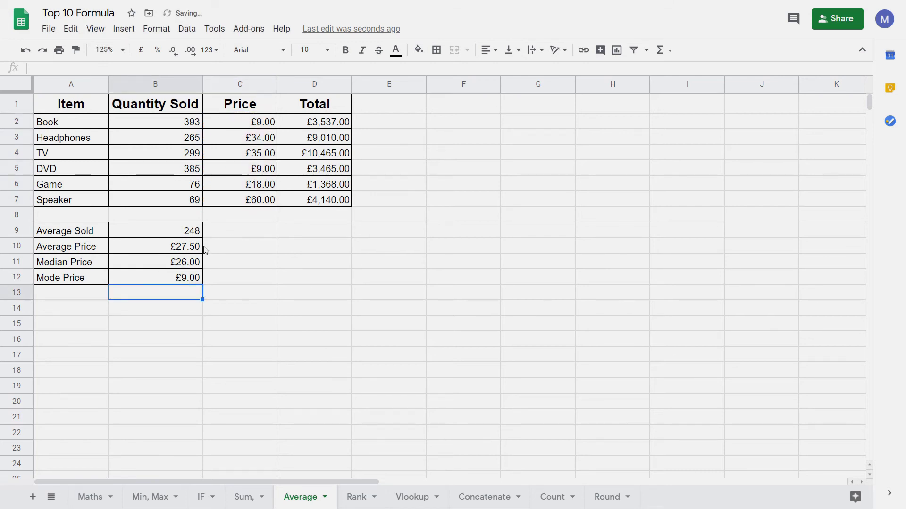
# Check the repeated £9.00 prices in C2 and C5, then compare prices C3:C7
pyautogui.click(261, 124)
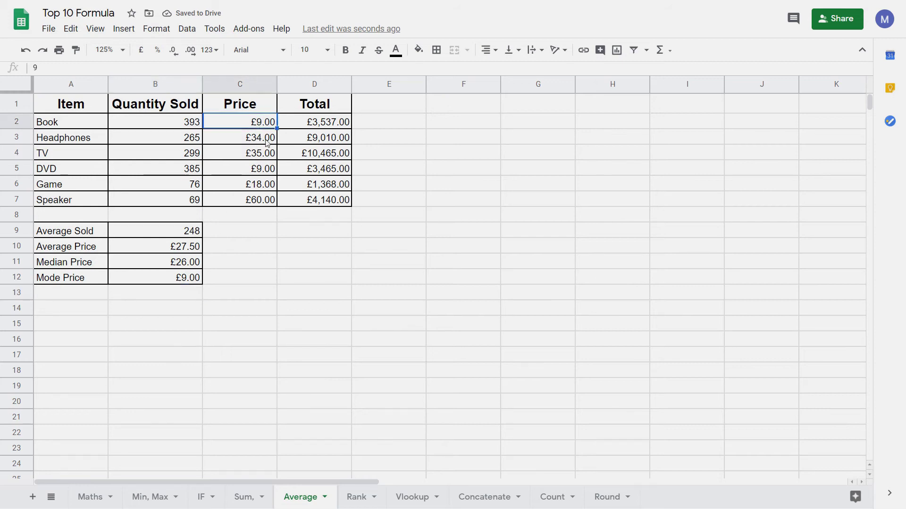
pyautogui.click(267, 168)
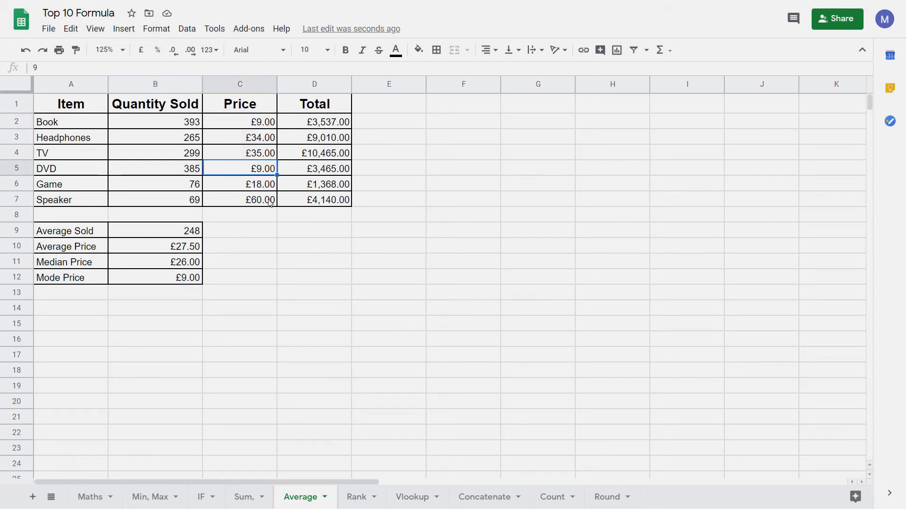
pyautogui.moveTo(257, 141); pyautogui.dragTo(247, 202)
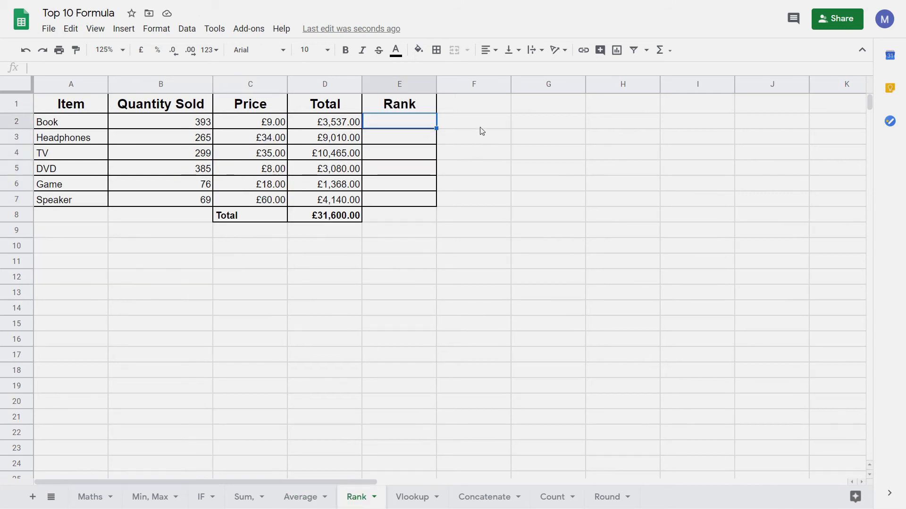
# On the Rank sheet, enter =RANK(D2,D2:D7) in E2, ranking the Book 4
pyautogui.click(472, 124)
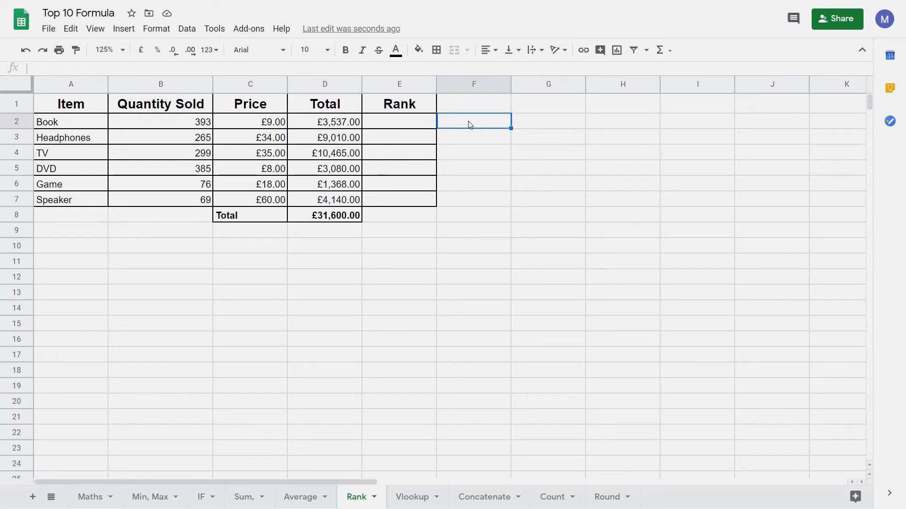
pyautogui.click(426, 128)
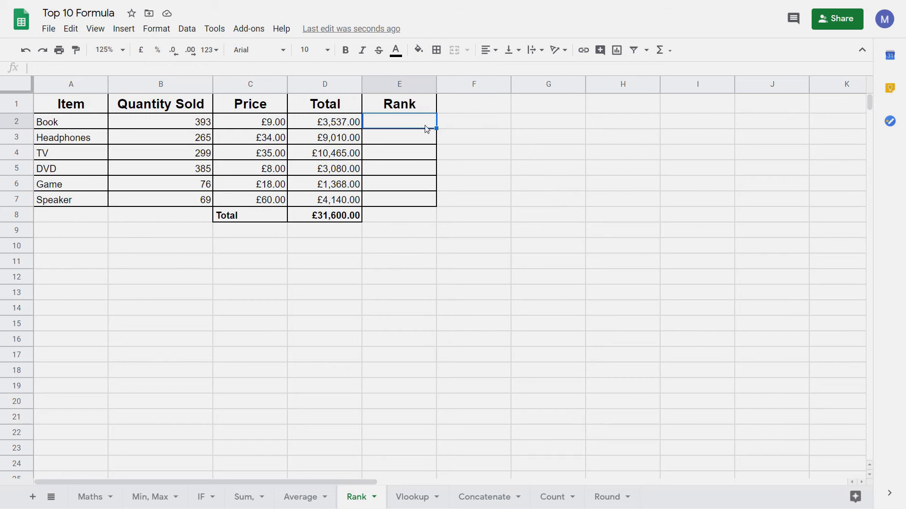
pyautogui.write('=RA')
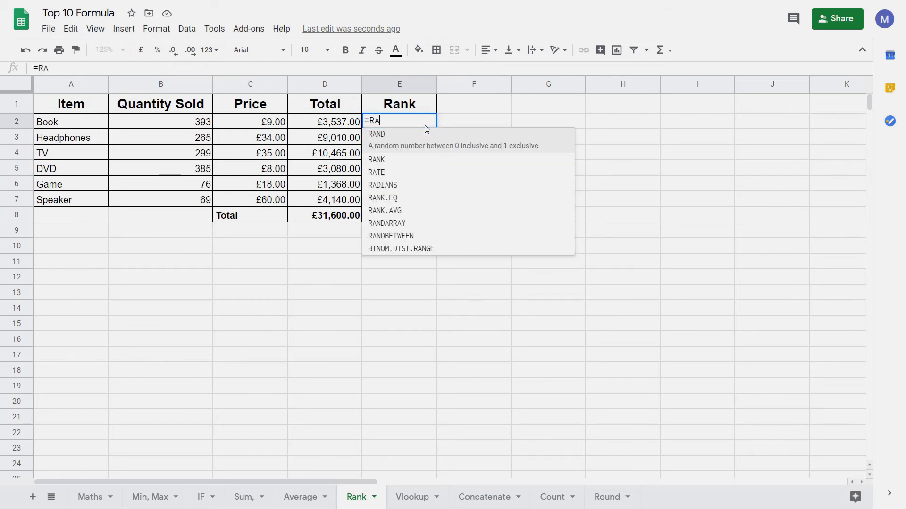
pyautogui.write('NK(')
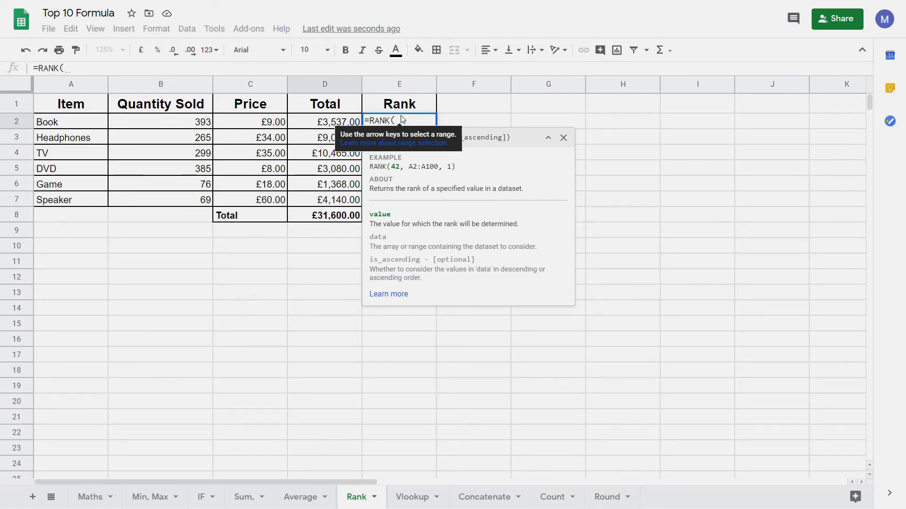
pyautogui.click(335, 124)
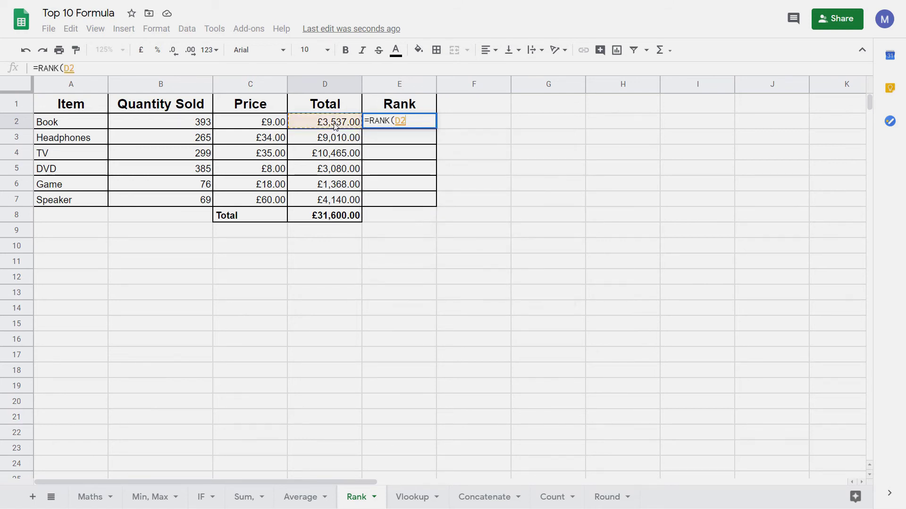
pyautogui.write(',')
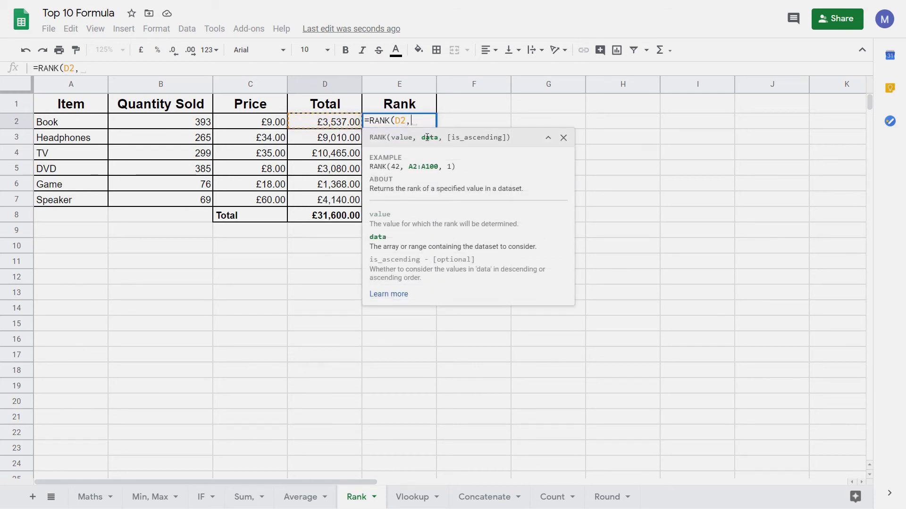
pyautogui.moveTo(331, 125); pyautogui.dragTo(320, 203)
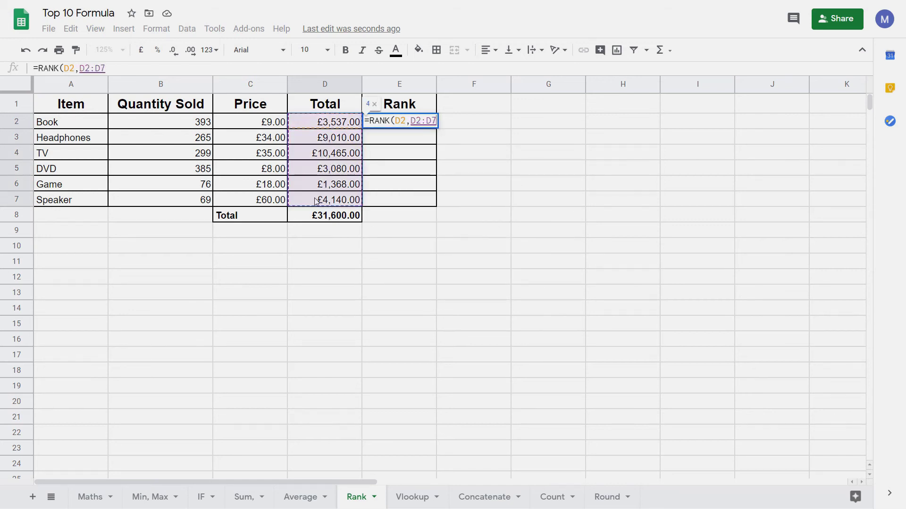
pyautogui.write(')')
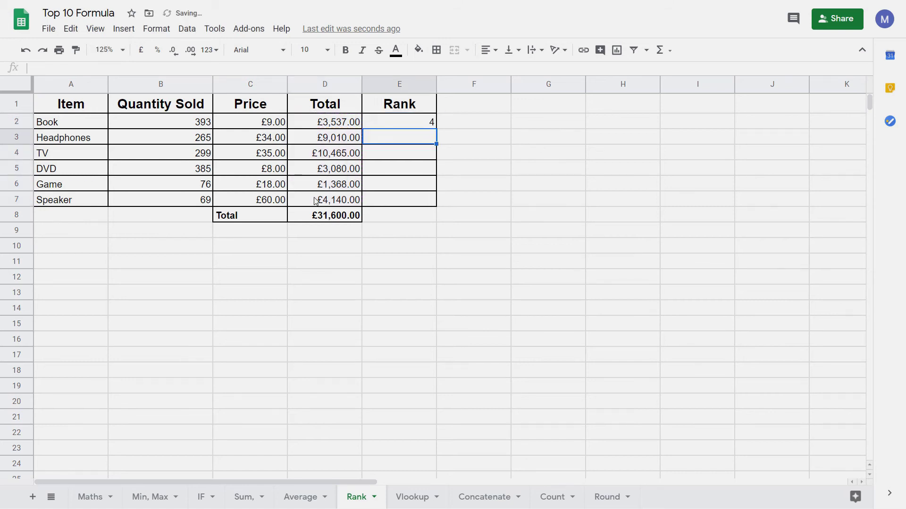
pyautogui.click(345, 124)
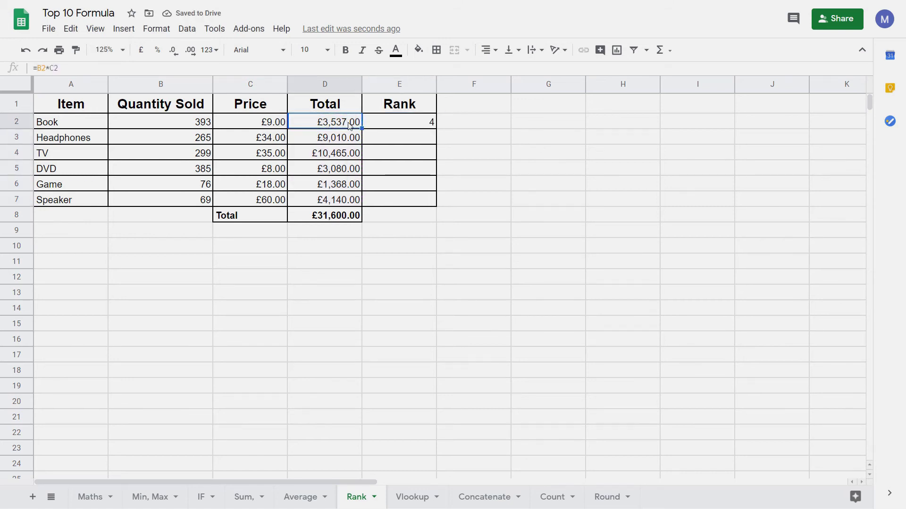
# Fill E2's RANK formula into E3 and inspect its shifted range =RANK(D3,D3:D8)
pyautogui.click(390, 126)
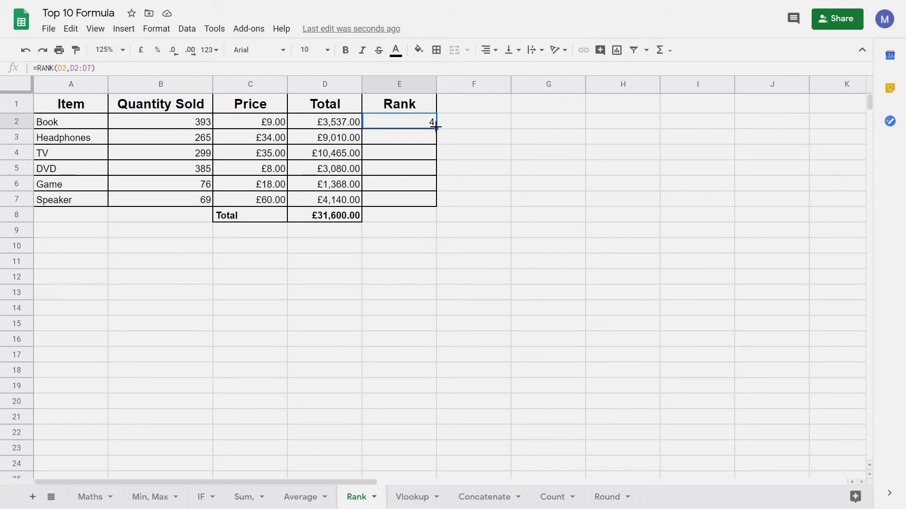
pyautogui.moveTo(435, 127); pyautogui.dragTo(418, 142)
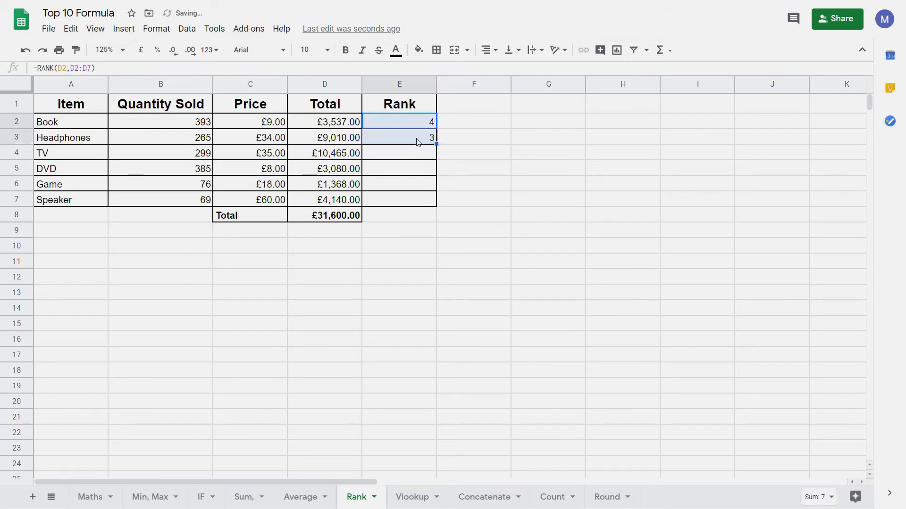
pyautogui.click(417, 141)
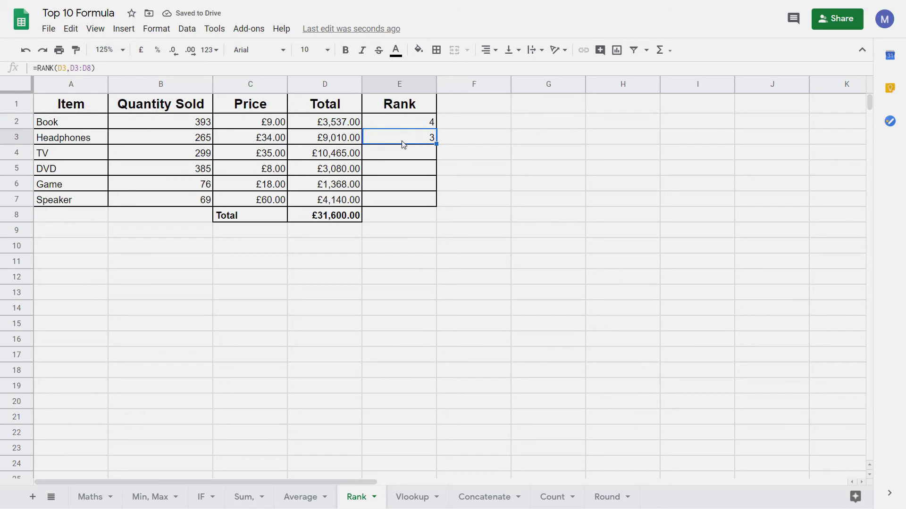
pyautogui.click(71, 68)
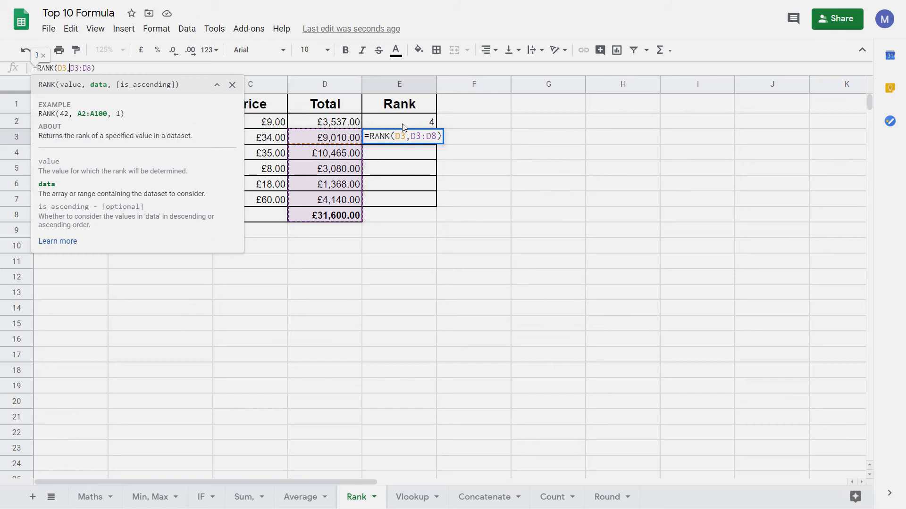
# Change E2's formula to =RANK(D2,$D$2:$D$7) with an absolute range, still giving 4
pyautogui.press('Return')
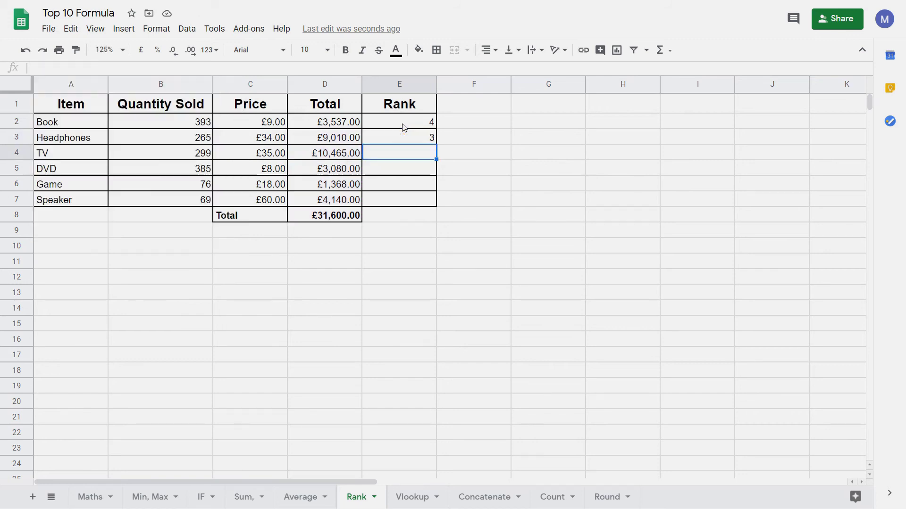
pyautogui.click(404, 125)
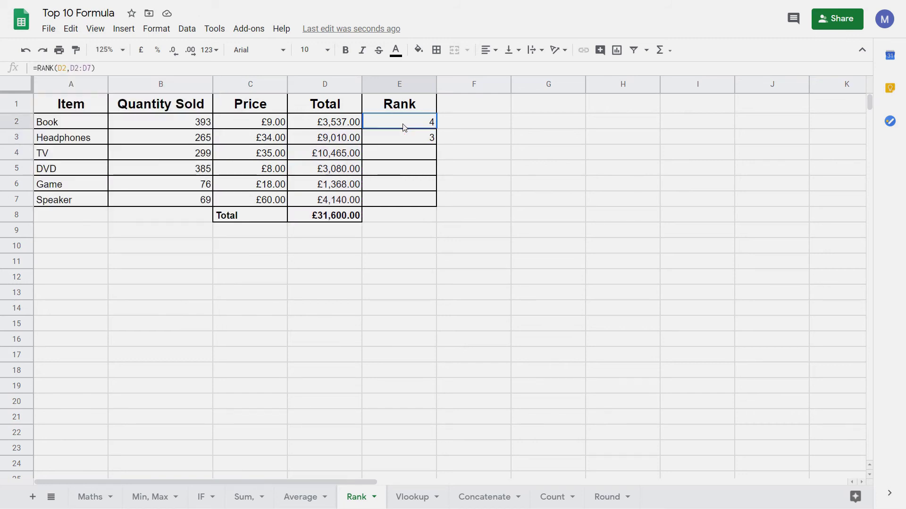
pyautogui.click(74, 68)
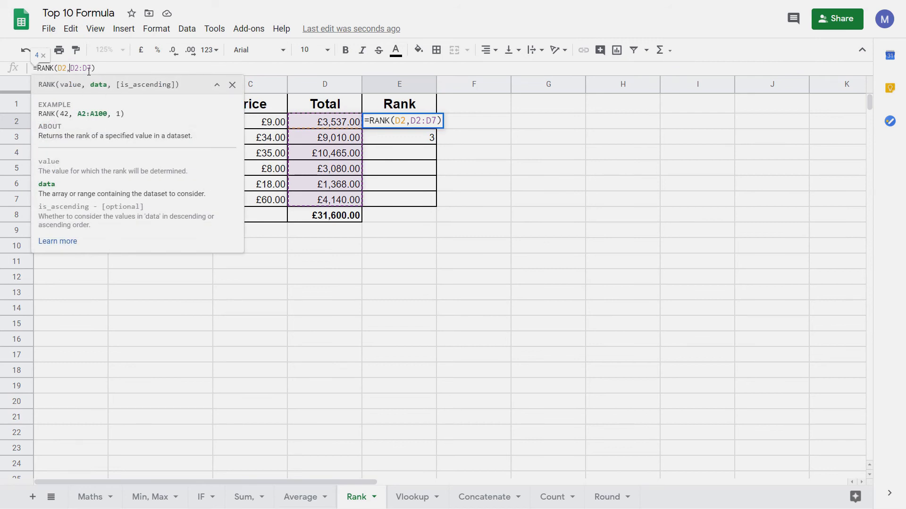
pyautogui.write('$D')
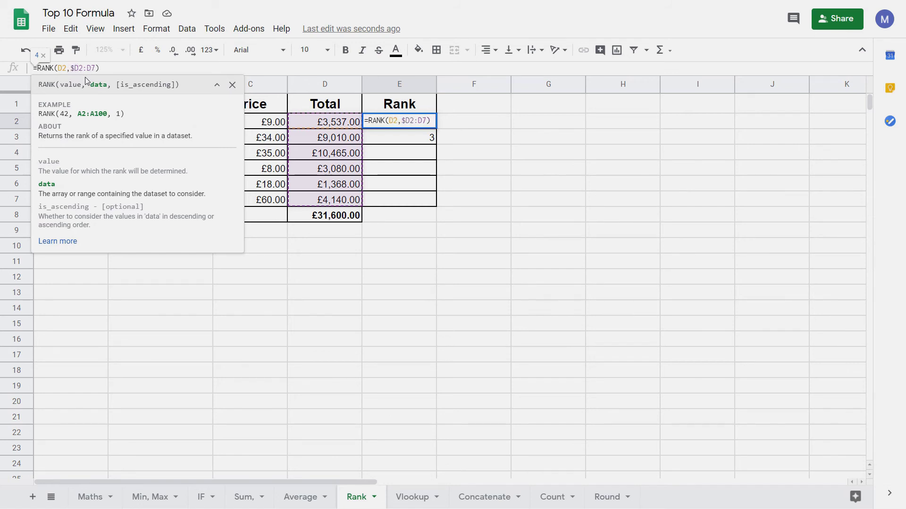
pyautogui.write('$')
pyautogui.press('Right')
pyautogui.press('Right')
pyautogui.write('$D$')
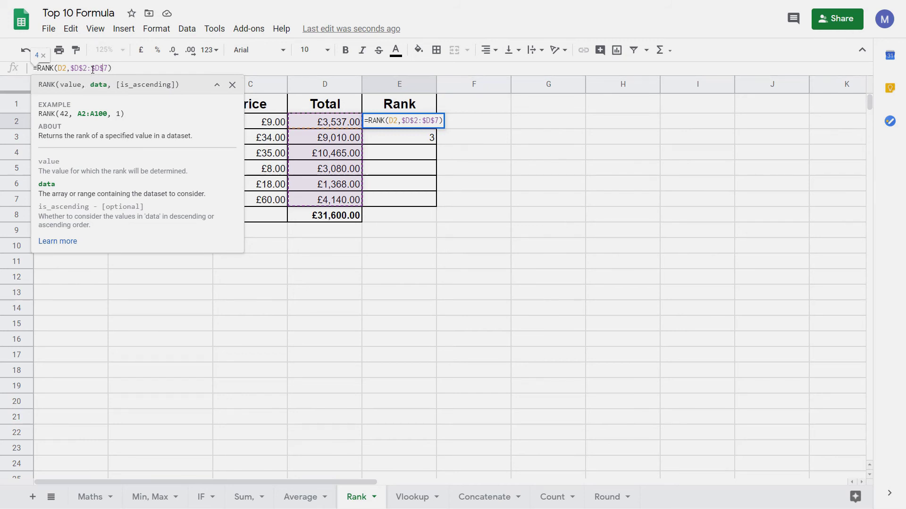
pyautogui.click(124, 66)
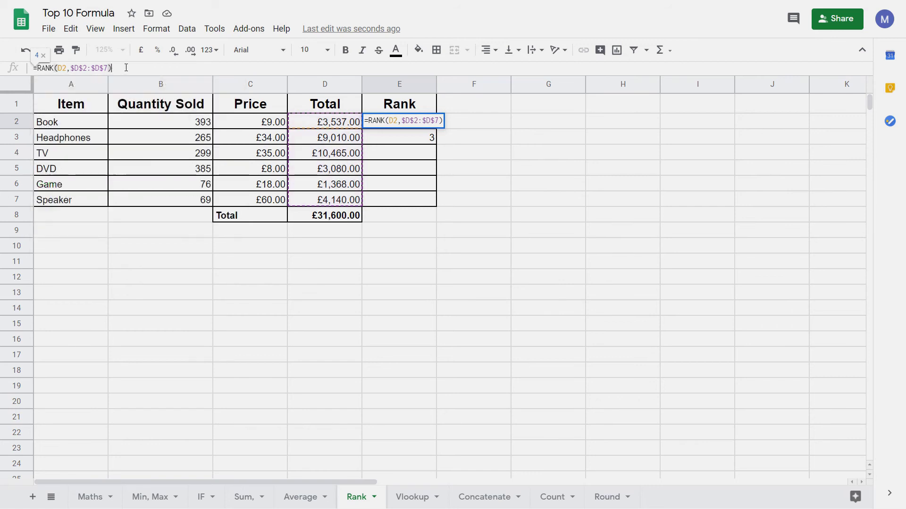
pyautogui.press('Return')
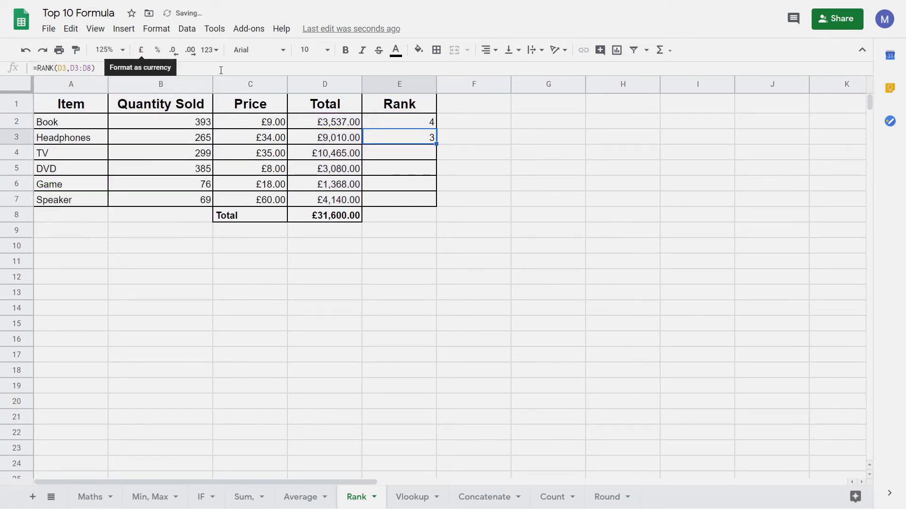
pyautogui.click(389, 124)
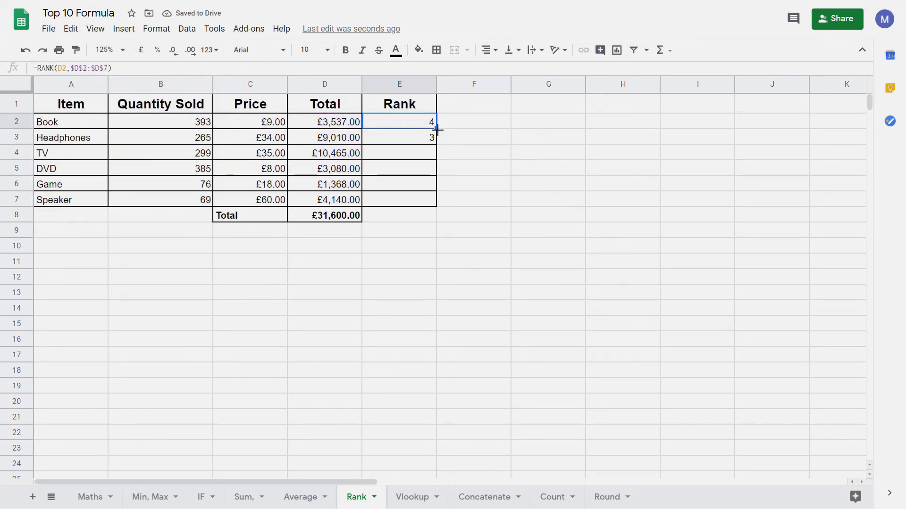
# Fill the locked RANK formula down to E7, check E5's range, then go to the Vlookup sheet
pyautogui.moveTo(435, 128); pyautogui.dragTo(427, 201)
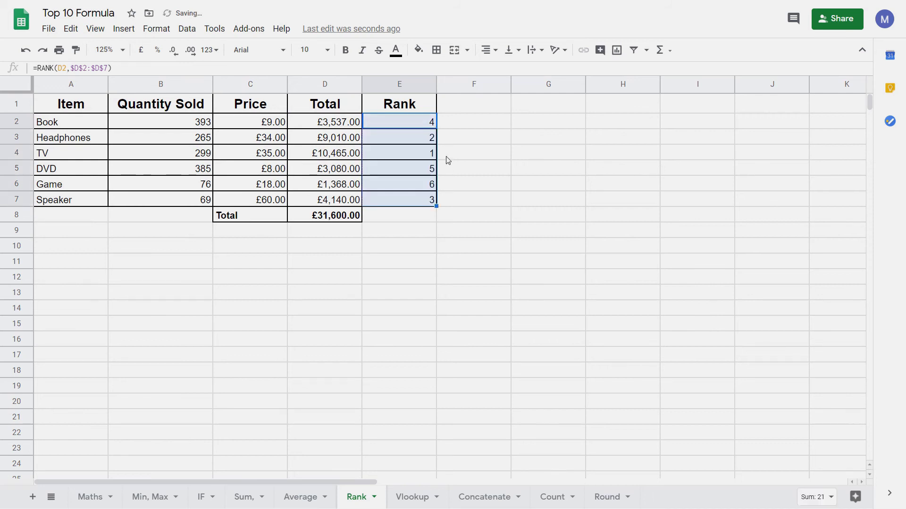
pyautogui.click(433, 143)
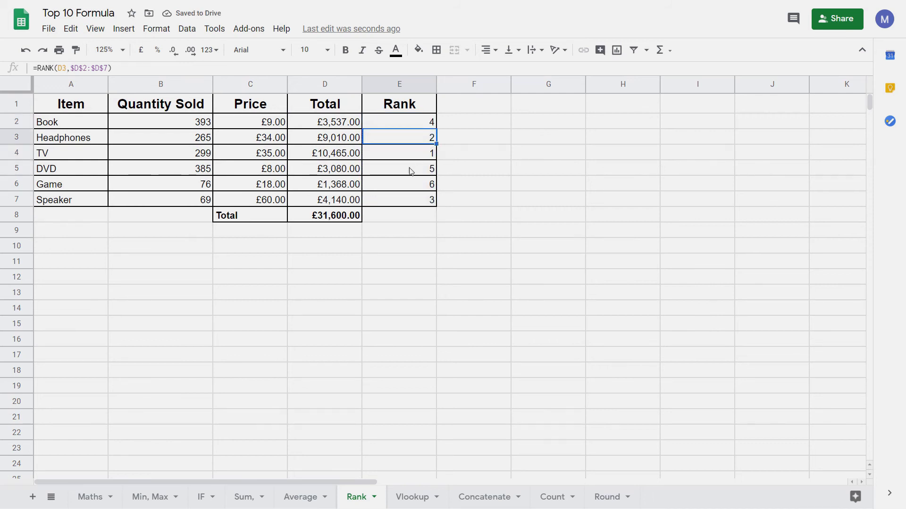
pyautogui.click(414, 171)
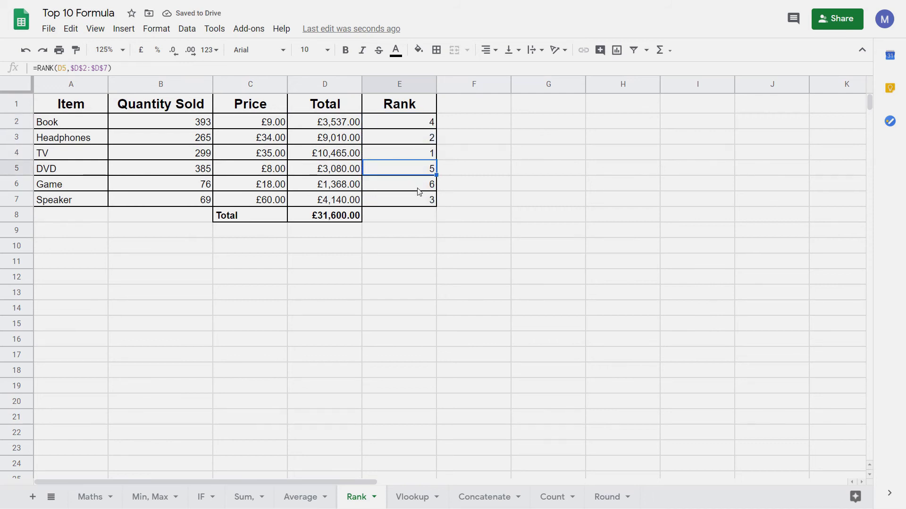
pyautogui.click(101, 70)
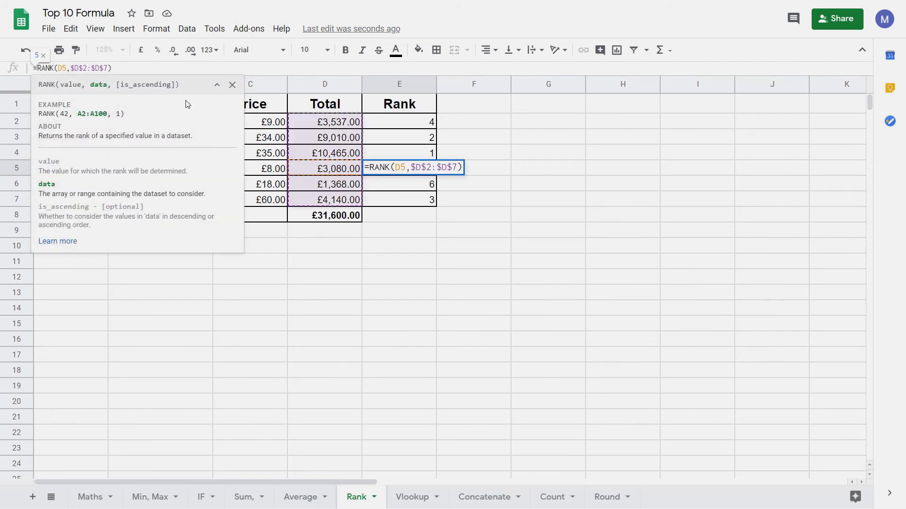
pyautogui.click(414, 495)
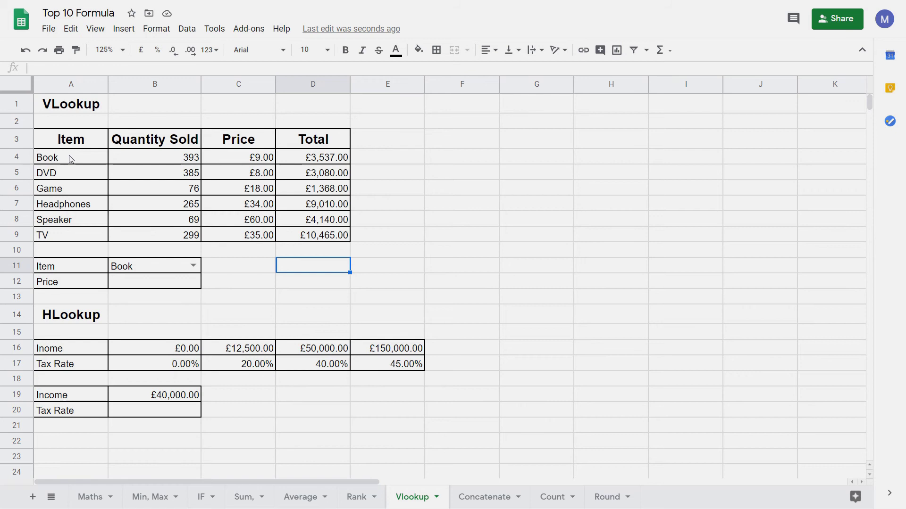
# Look over the item names in A4:A9, from Book to TV
pyautogui.moveTo(71, 159); pyautogui.dragTo(75, 239)
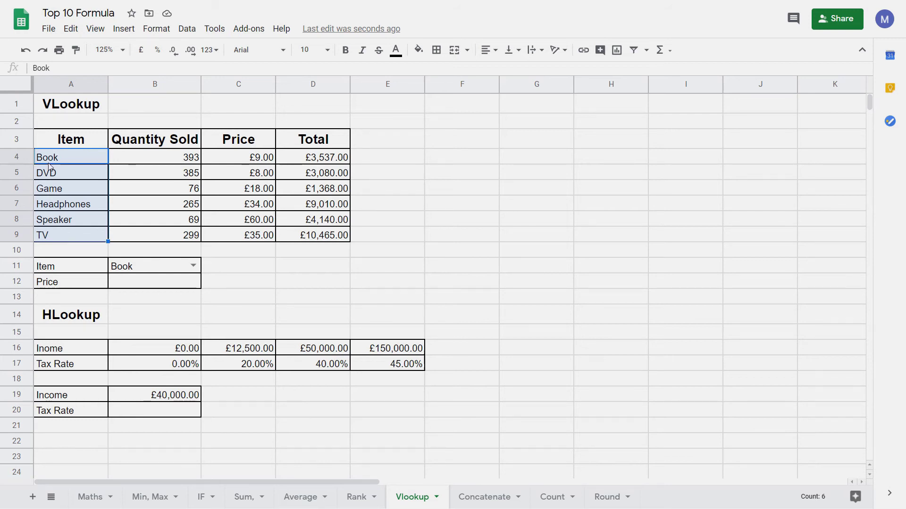
pyautogui.click(46, 161)
pyautogui.click(63, 237)
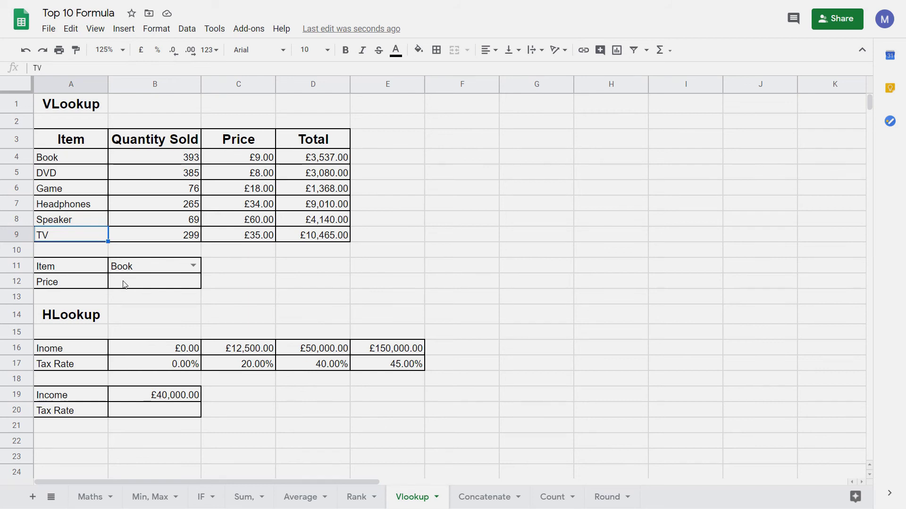
# Start a =VLOOKUP( formula in Price cell B12 using the =vl autocomplete
pyautogui.click(124, 285)
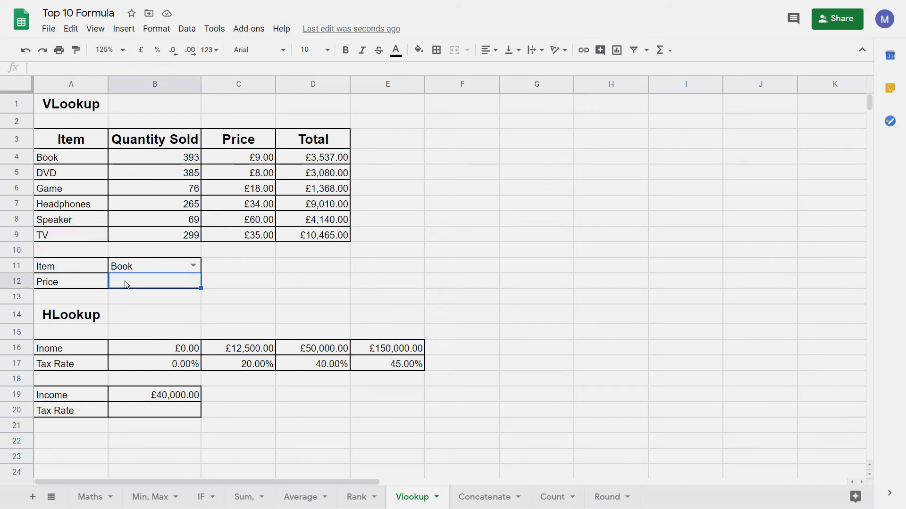
pyautogui.write('=vl')
pyautogui.press('Tab')
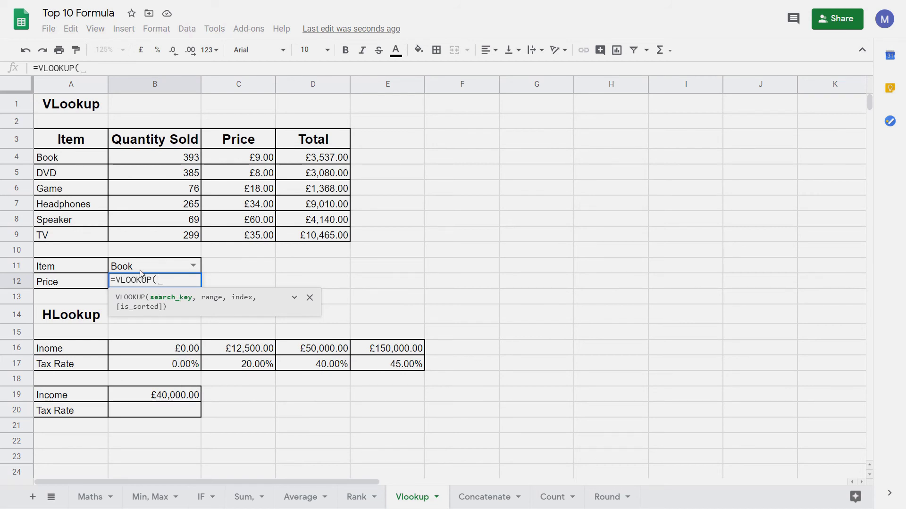
# Finish B12's formula as =VLOOKUP(B11,A4:D9,3), returning Book's price of £9.00
pyautogui.click(122, 268)
pyautogui.write(',')
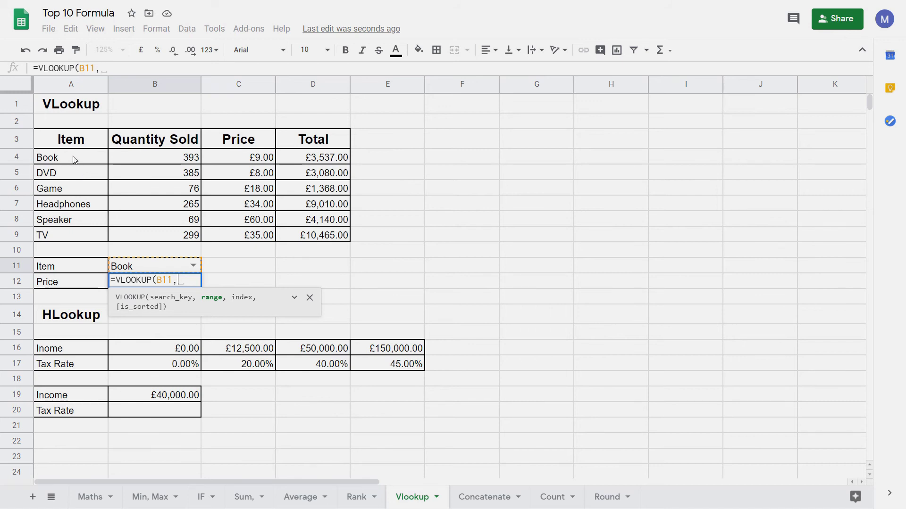
pyautogui.moveTo(74, 160)
pyautogui.mouseDown()
pyautogui.moveTo(254, 177)
pyautogui.moveTo(313, 244)
pyautogui.mouseUp()
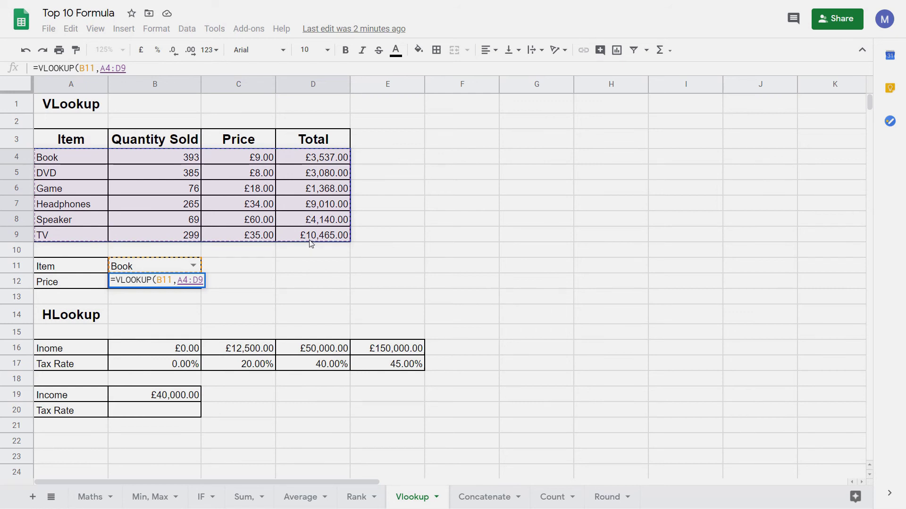
pyautogui.write(',')
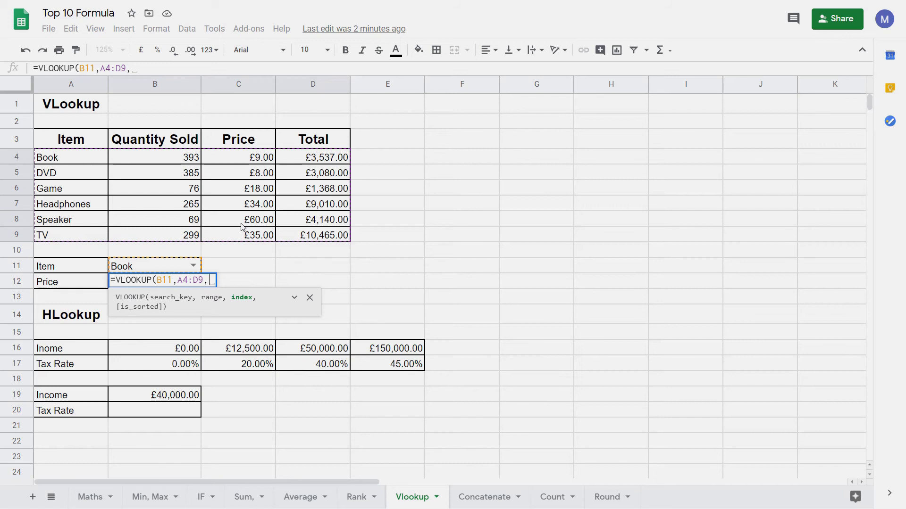
pyautogui.write('3)')
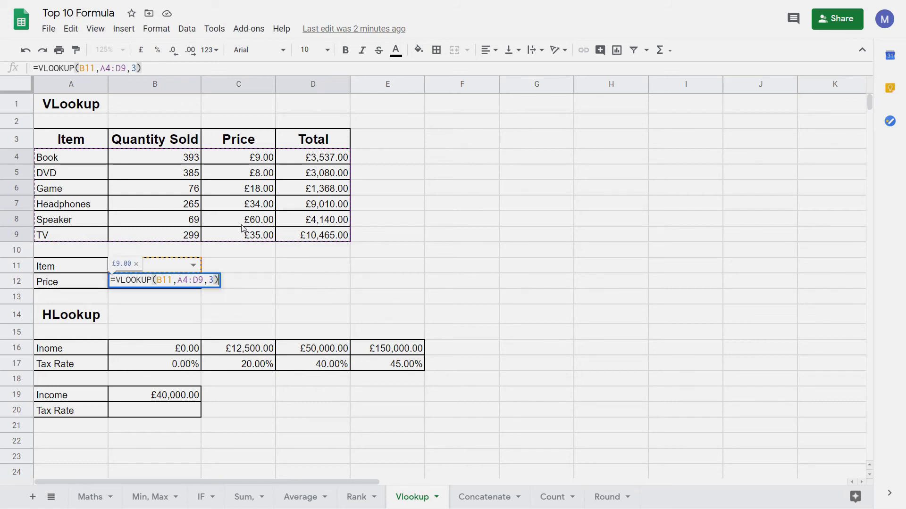
pyautogui.press('Return')
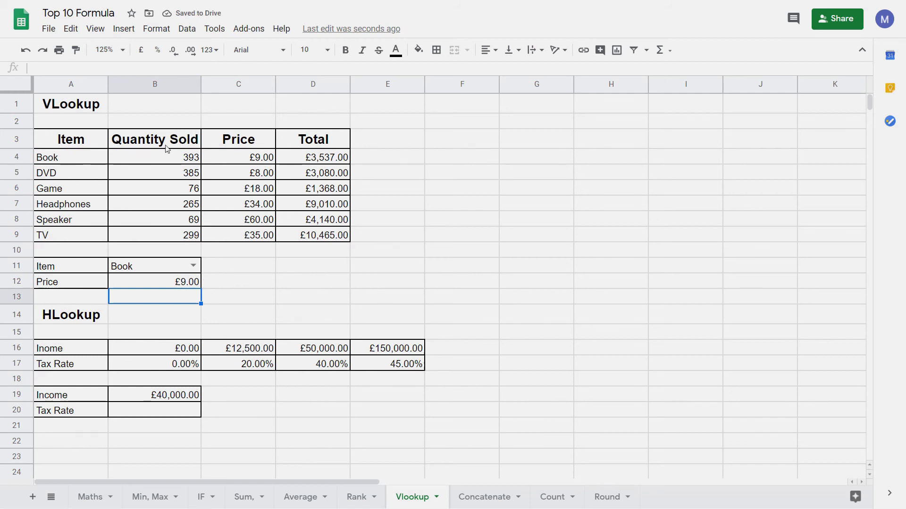
# Pick Headphones from B11's dropdown so the Price lookup returns £34.00
pyautogui.click(195, 265)
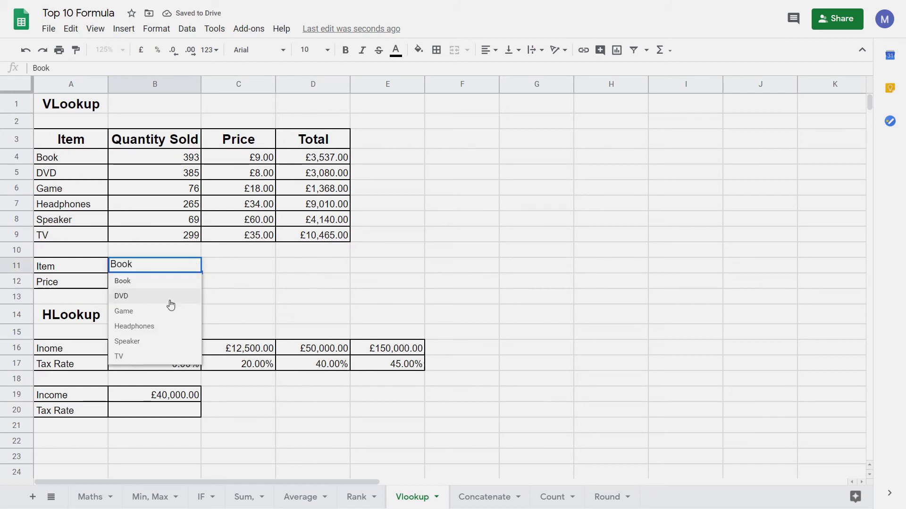
pyautogui.click(158, 328)
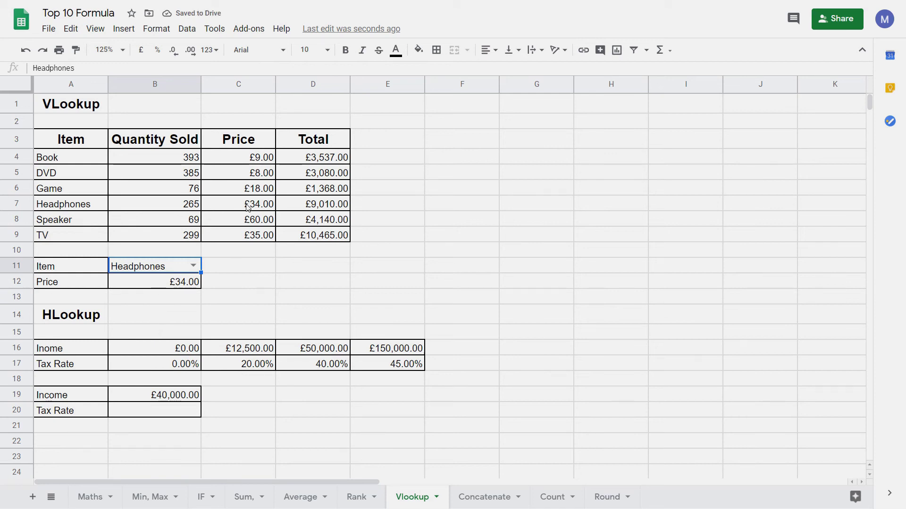
pyautogui.click(239, 335)
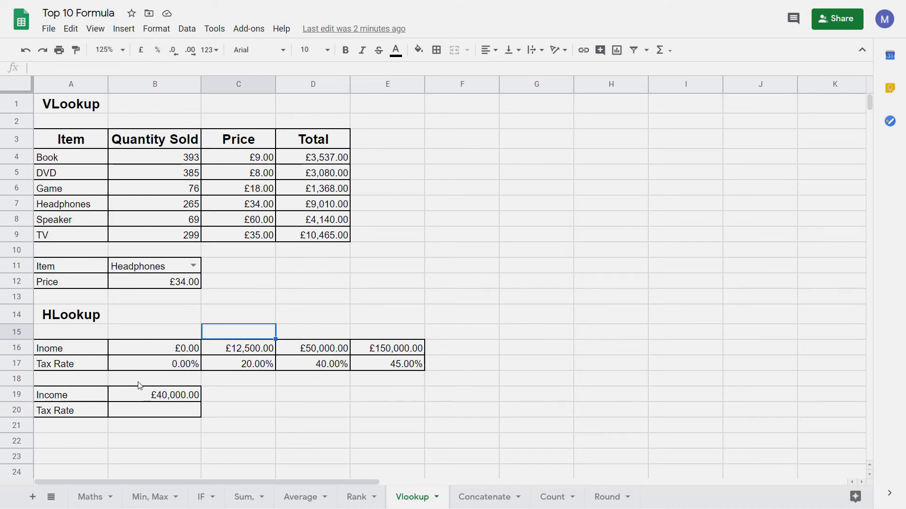
pyautogui.click(157, 398)
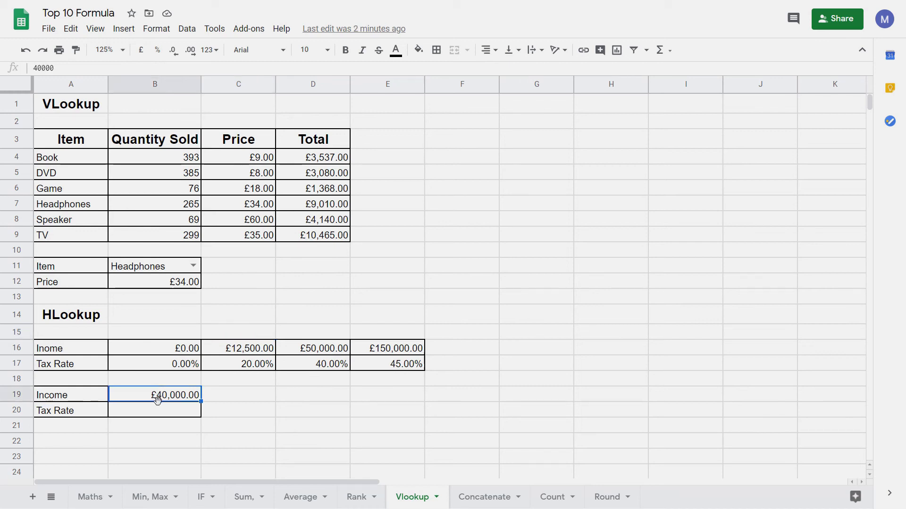
pyautogui.click(239, 349)
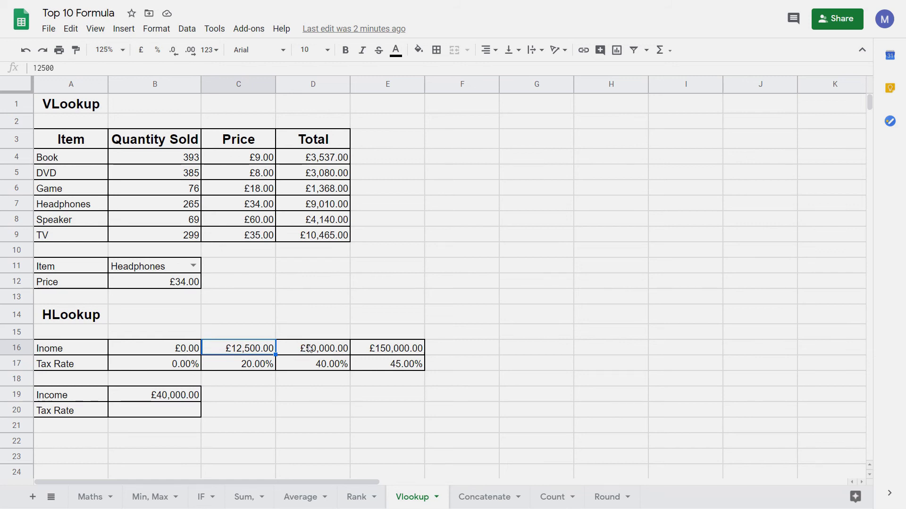
pyautogui.click(180, 402)
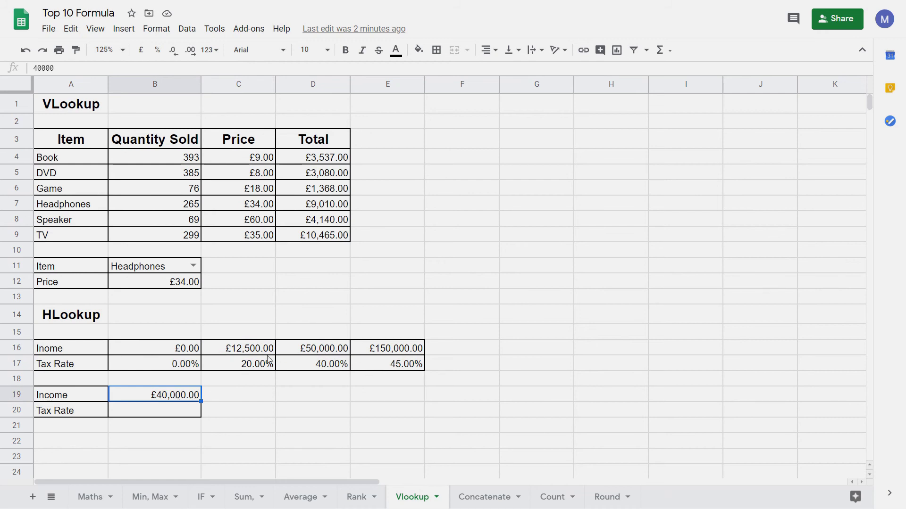
pyautogui.moveTo(257, 357); pyautogui.dragTo(251, 370)
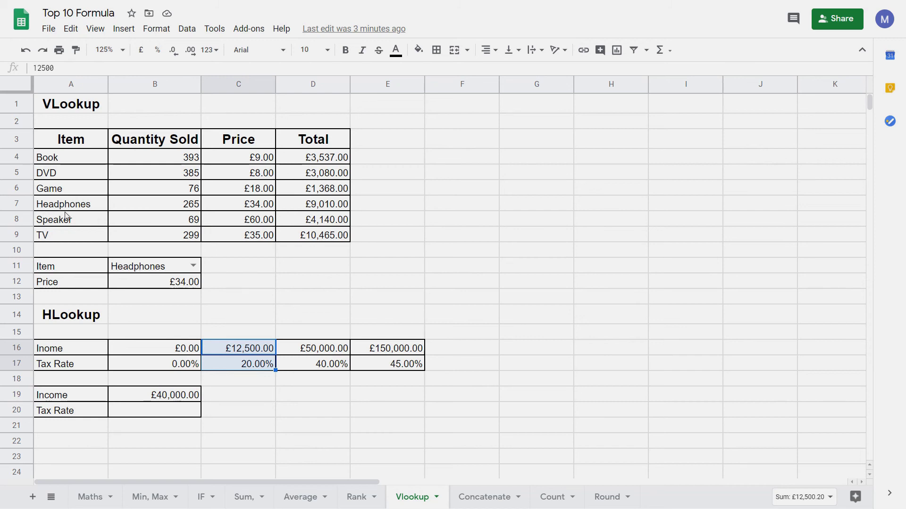
pyautogui.moveTo(68, 159); pyautogui.dragTo(64, 187)
pyautogui.click(47, 193)
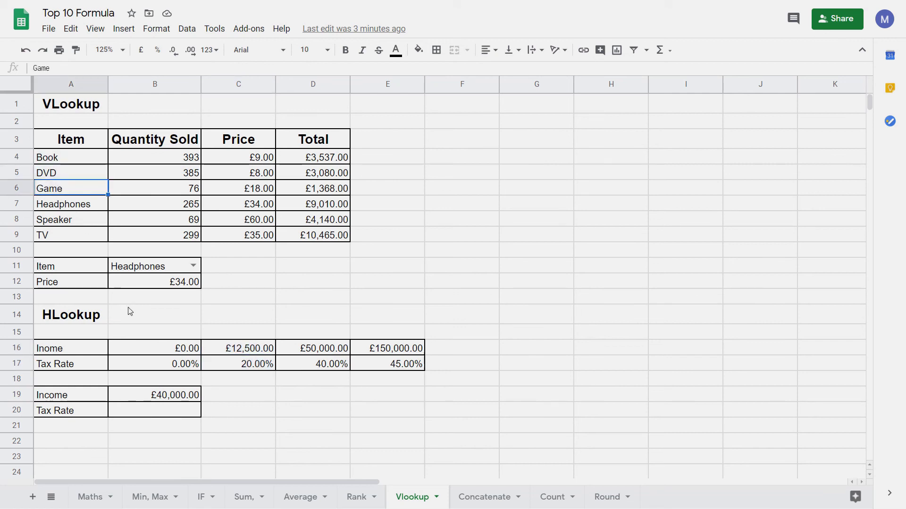
pyautogui.click(176, 415)
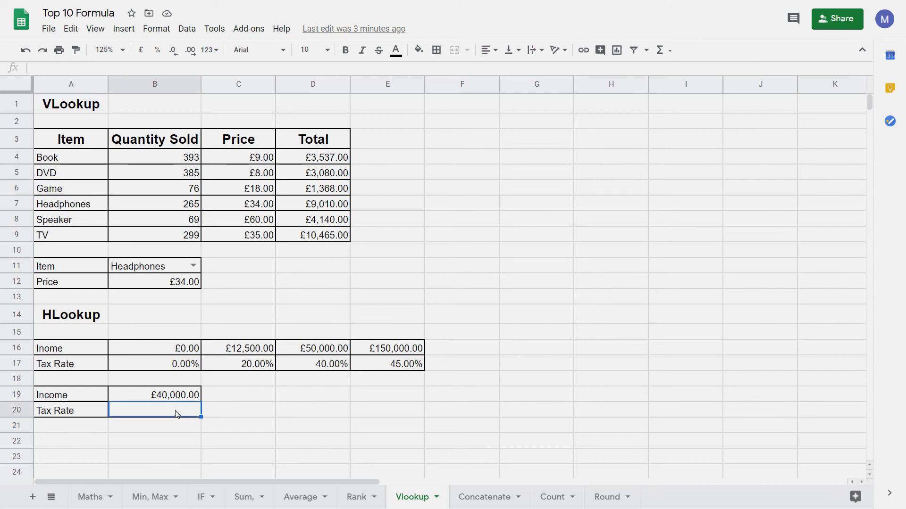
# Enter =HLOOKUP(B19,A16:E17,2) in B20 to return the 20.00% tax rate
pyautogui.write('=H')
pyautogui.write('L')
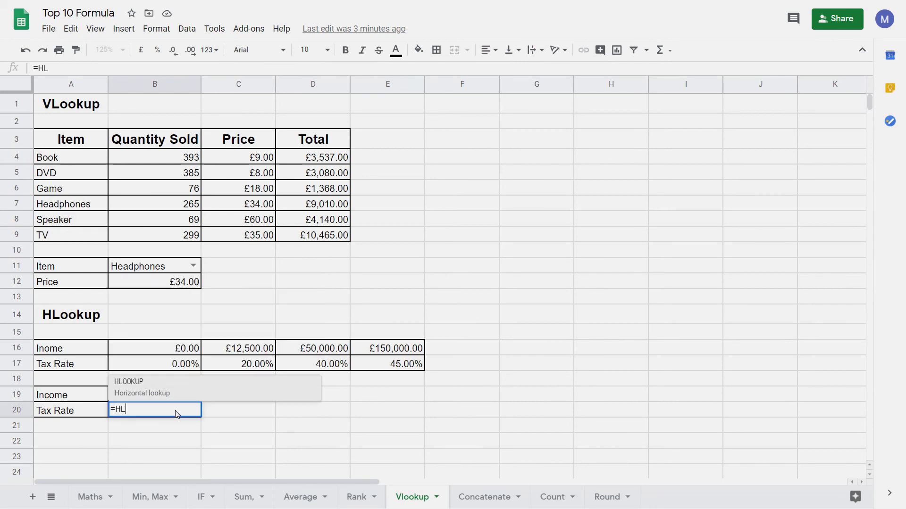
pyautogui.press('Tab')
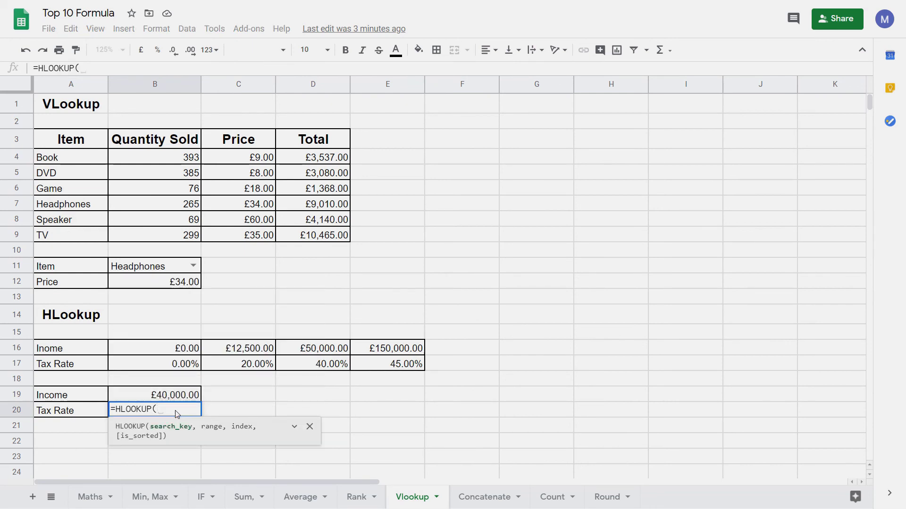
pyautogui.click(175, 402)
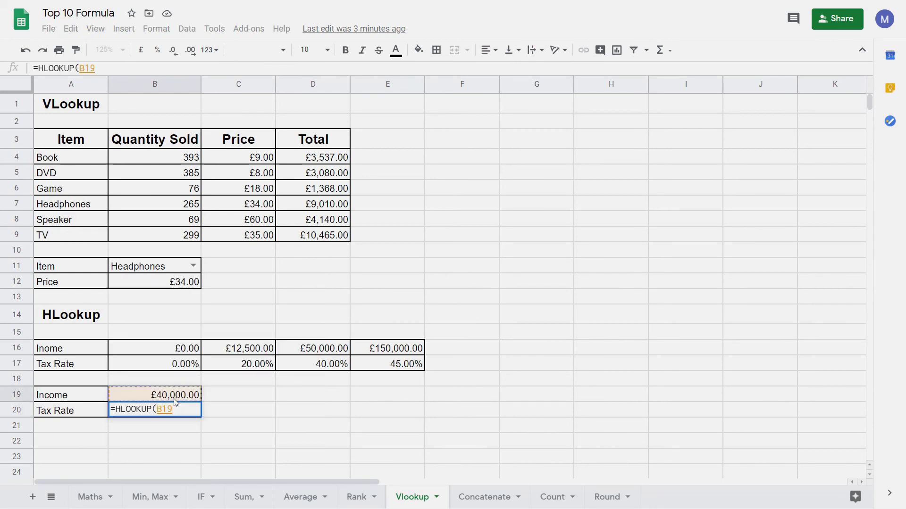
pyautogui.write(',')
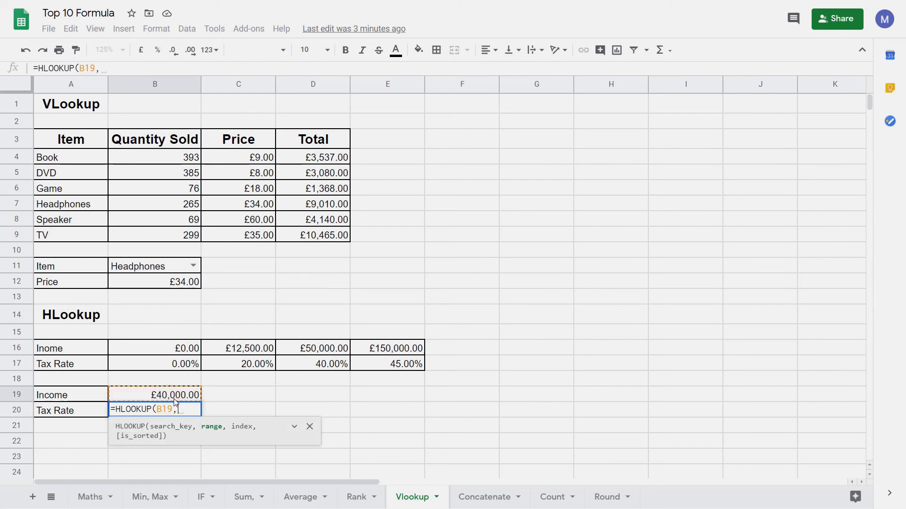
pyautogui.moveTo(96, 353); pyautogui.dragTo(362, 356)
pyautogui.write(',')
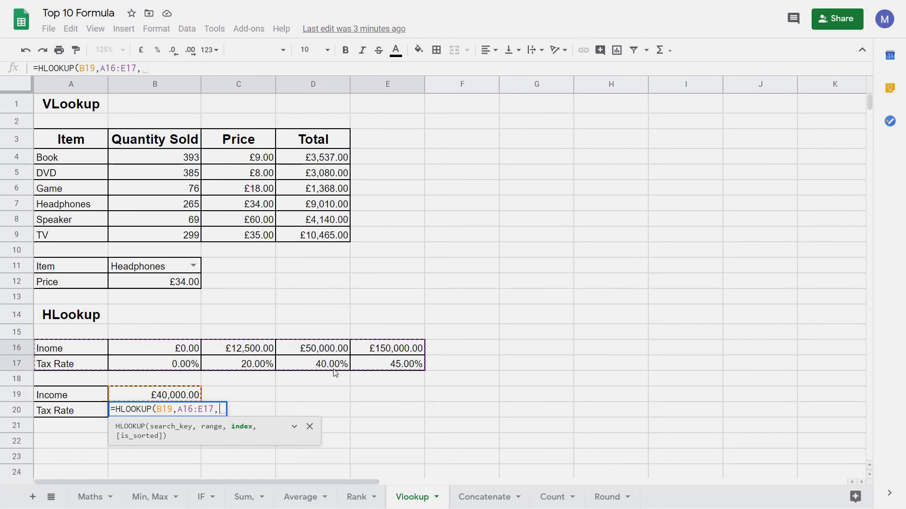
pyautogui.write('2')
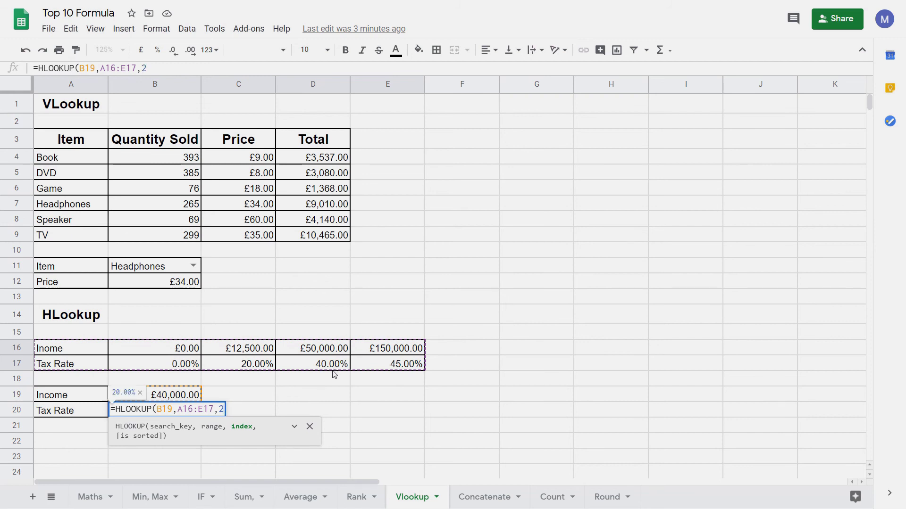
pyautogui.write(')')
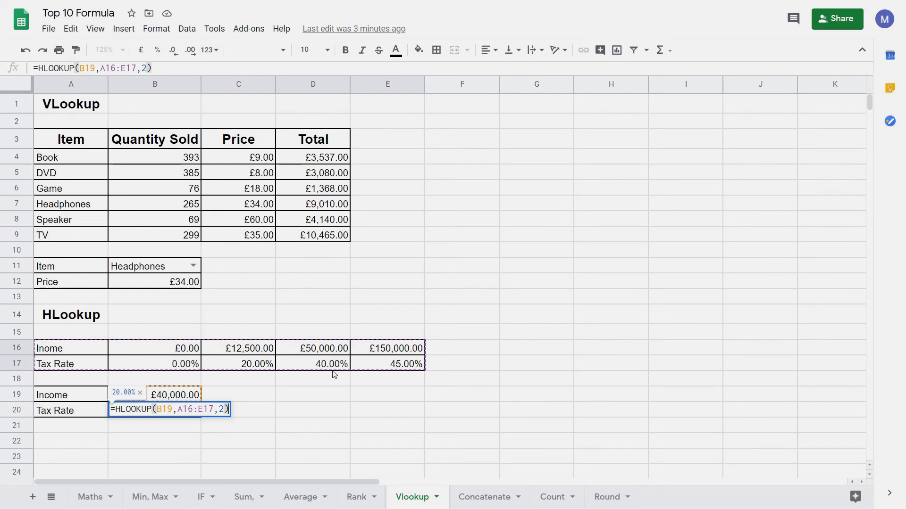
pyautogui.press('Return')
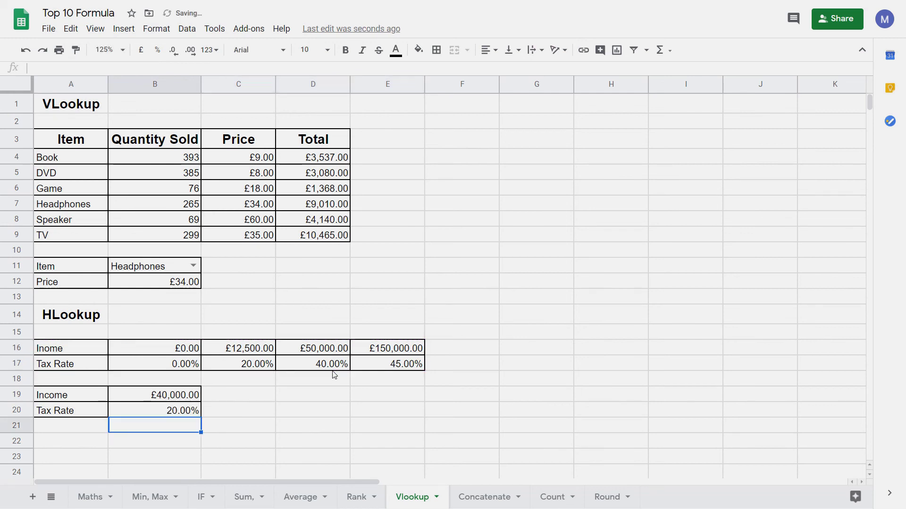
# Recheck the B20 formula and highlight the whole HLookup example area
pyautogui.click(195, 416)
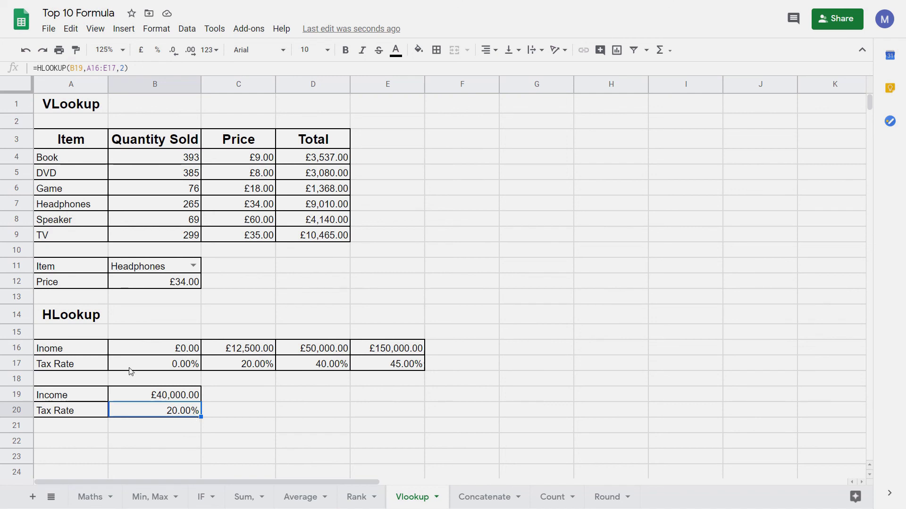
pyautogui.moveTo(75, 349); pyautogui.dragTo(376, 411)
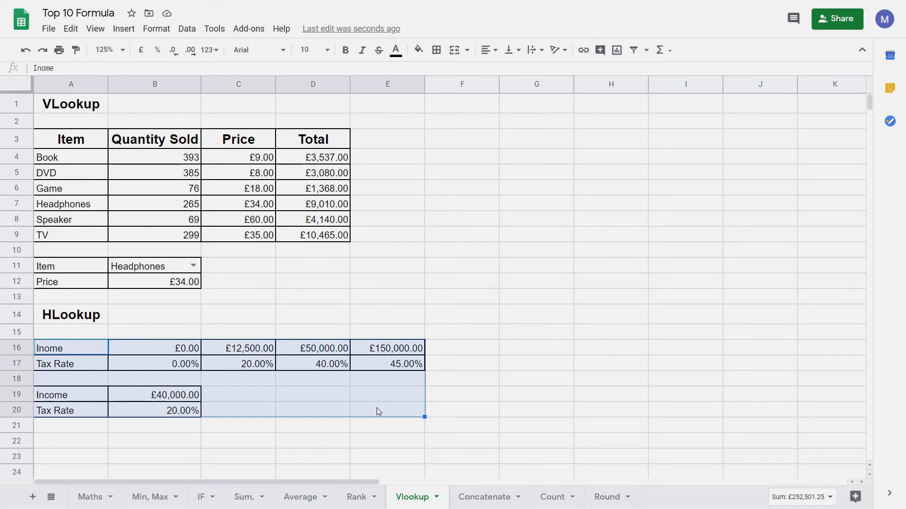
pyautogui.click(374, 411)
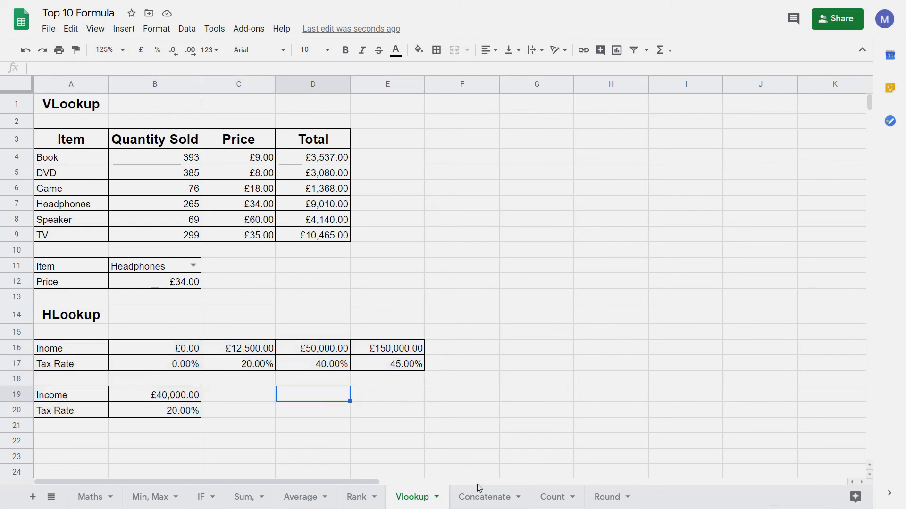
# On the Concatenate sheet, highlight the first forename and surname pair and select C2
pyautogui.click(485, 498)
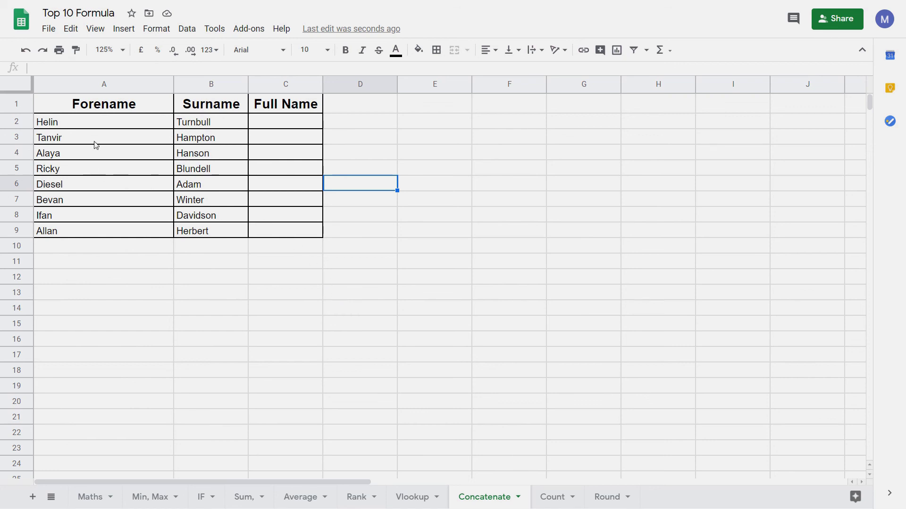
pyautogui.click(108, 126)
pyautogui.moveTo(108, 127); pyautogui.dragTo(249, 118)
pyautogui.click(268, 122)
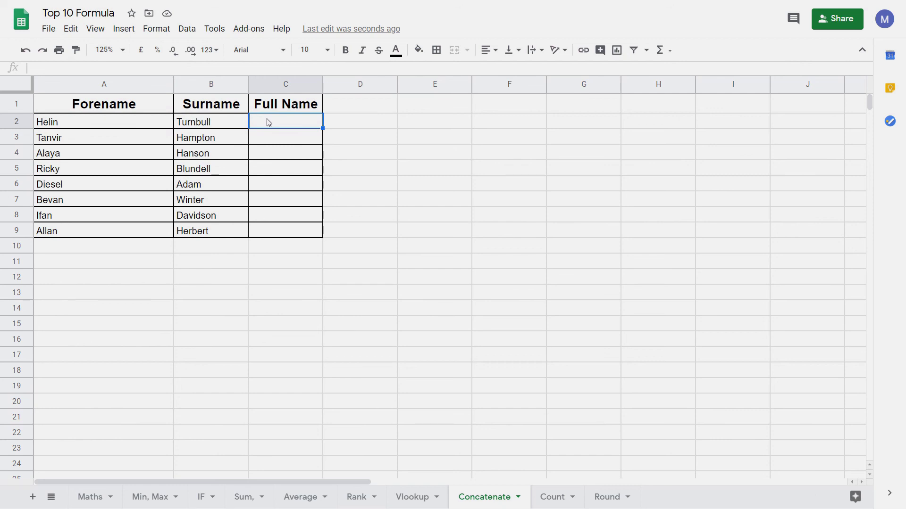
# Enter =CONCATENATE(A2," ",B2) in C2 to join forename and surname with a space
pyautogui.write('=COn')
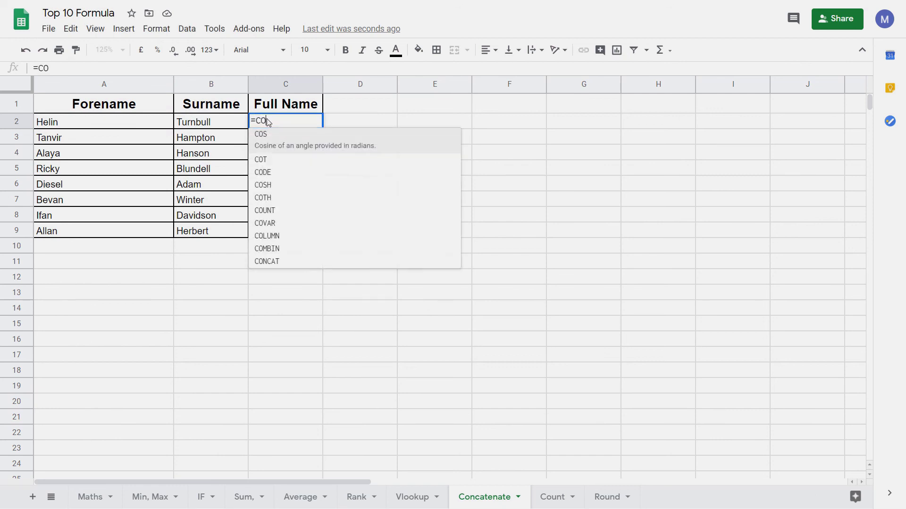
pyautogui.press('Down')
pyautogui.press('Down')
pyautogui.press('Down')
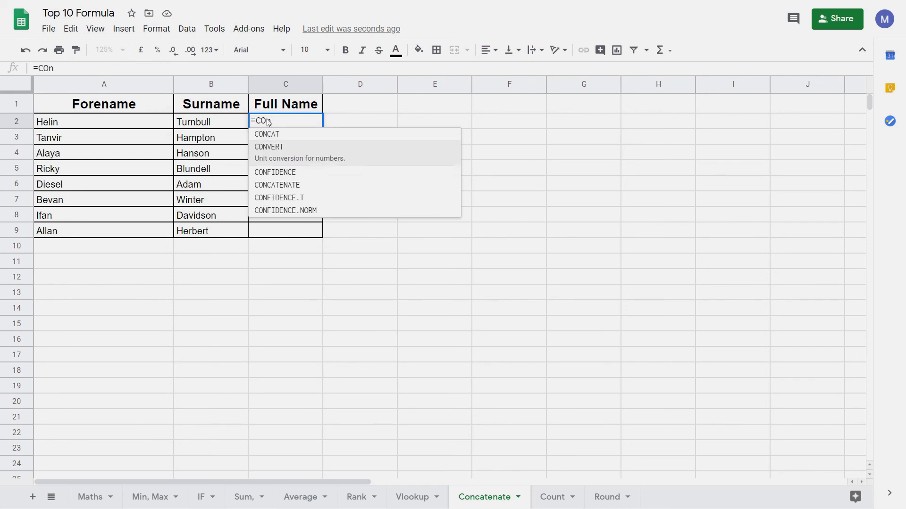
pyautogui.press('Tab')
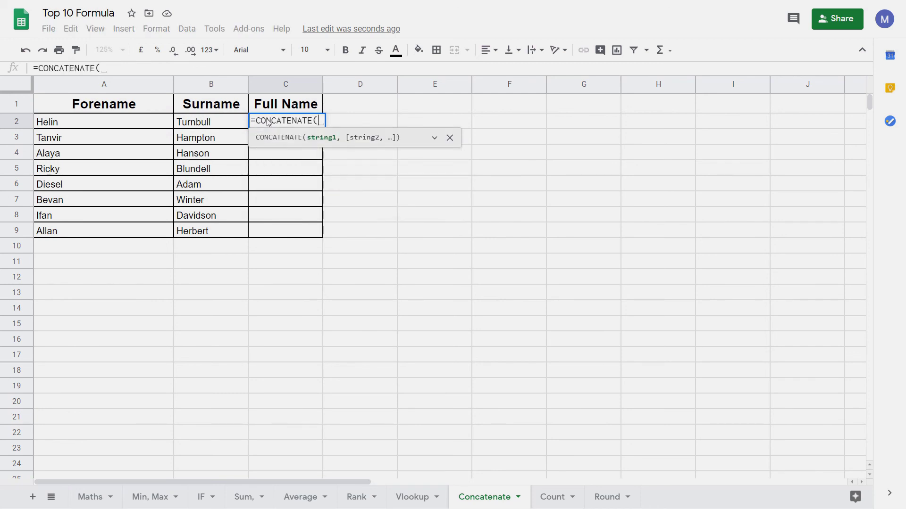
pyautogui.click(139, 125)
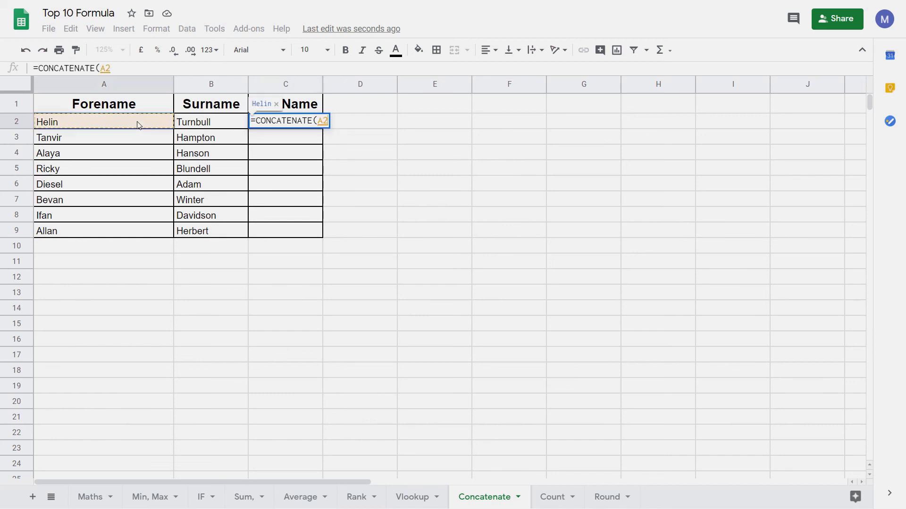
pyautogui.write(',')
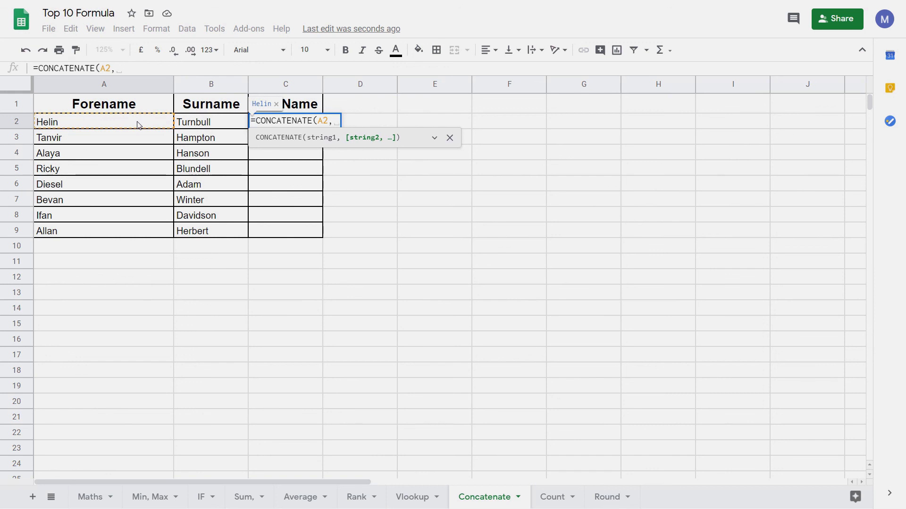
pyautogui.write('"')
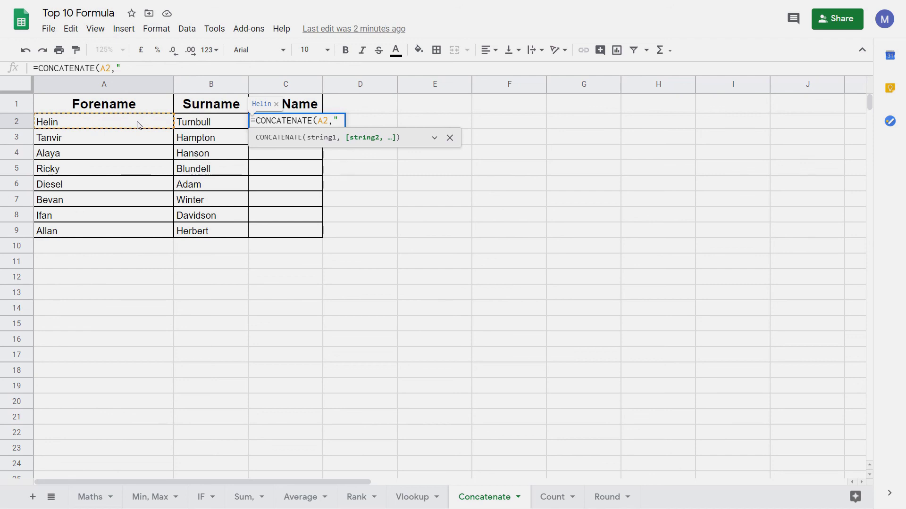
pyautogui.write(' ",')
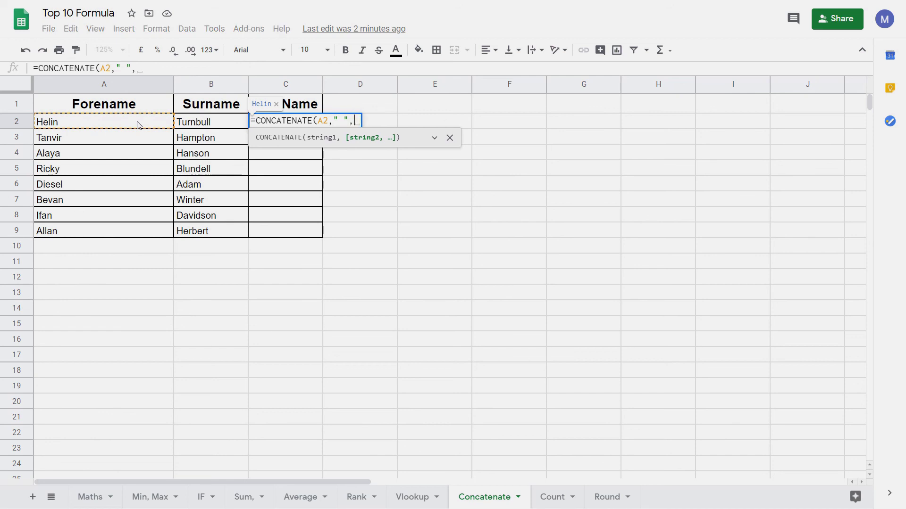
pyautogui.click(202, 131)
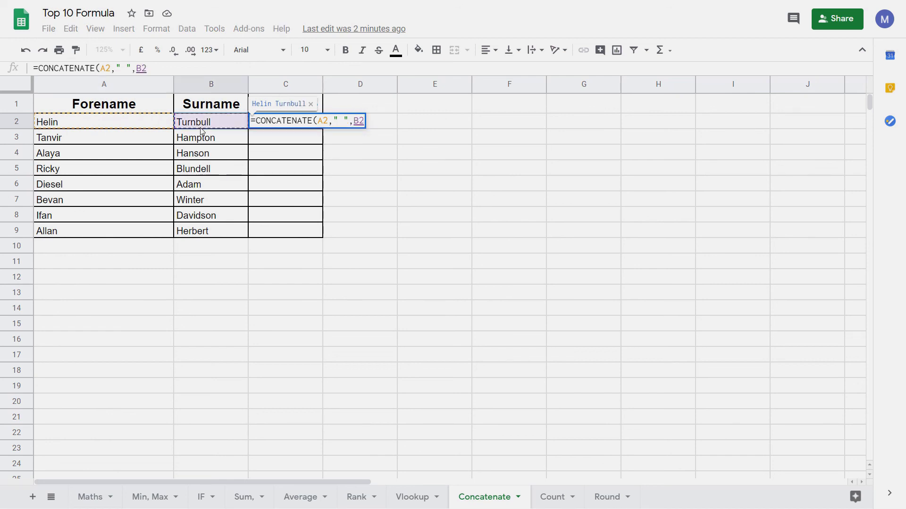
pyautogui.write(')')
pyautogui.press('Return')
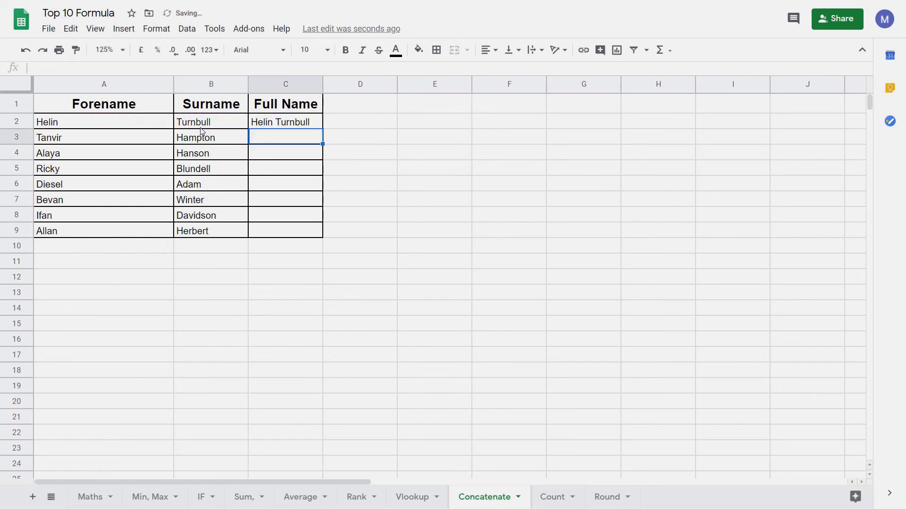
# Fill the C2 full-name formula down to row 9, then go to the Count sheet
pyautogui.click(270, 124)
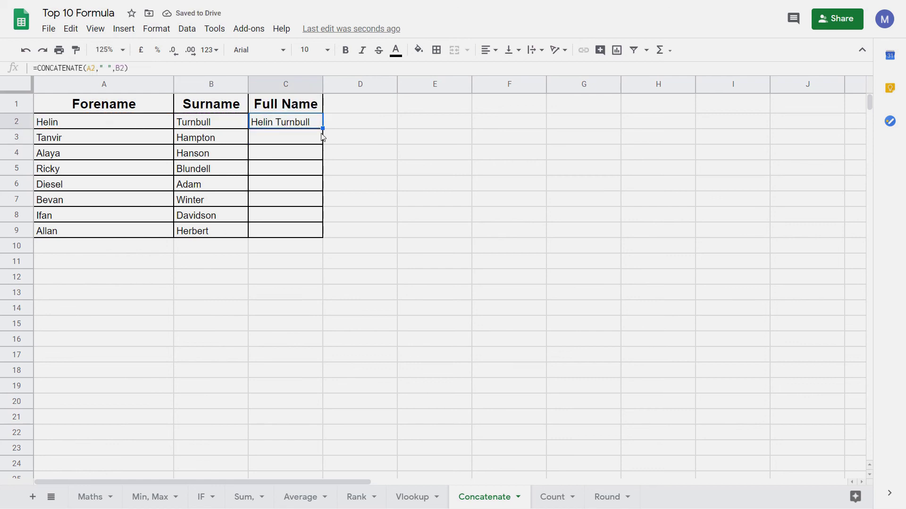
pyautogui.moveTo(322, 127); pyautogui.dragTo(328, 235)
pyautogui.click(363, 231)
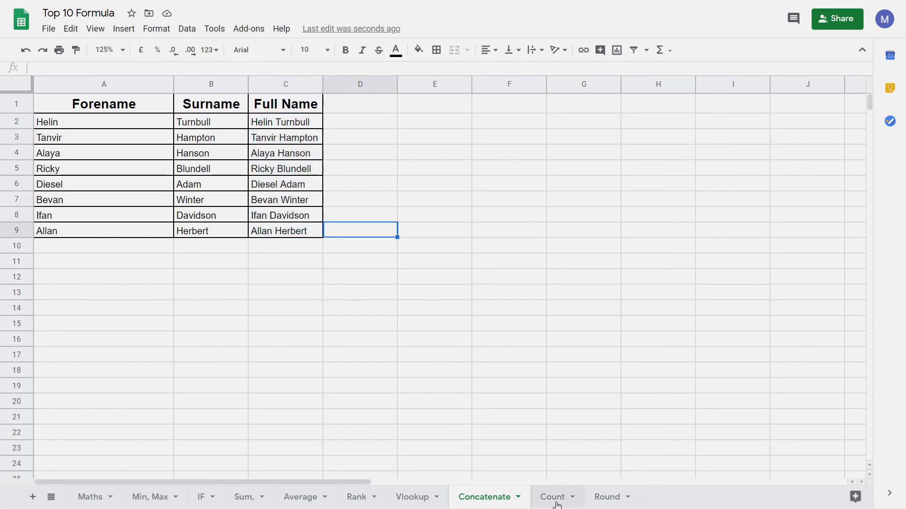
pyautogui.click(555, 497)
# Enter =COUNT(D2:D9) in D11, giving 6 known ages, and check the formula
pyautogui.click(311, 266)
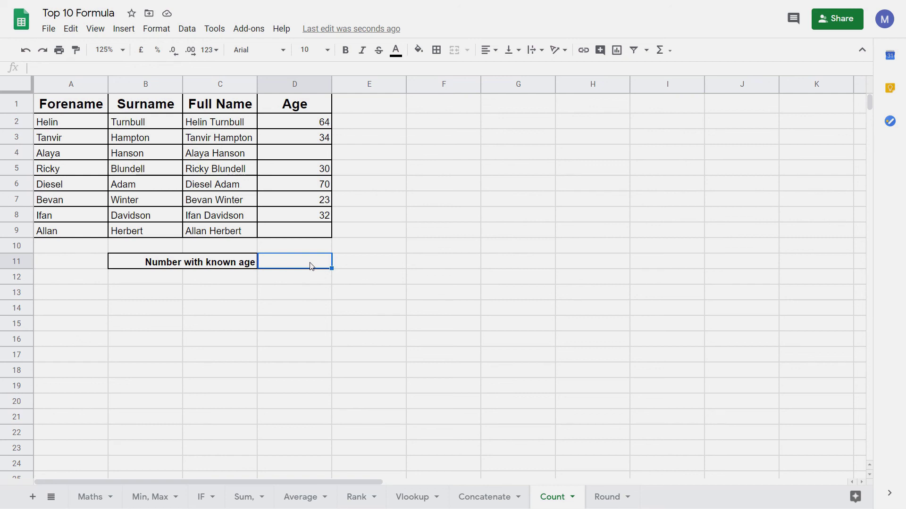
pyautogui.write('=COu')
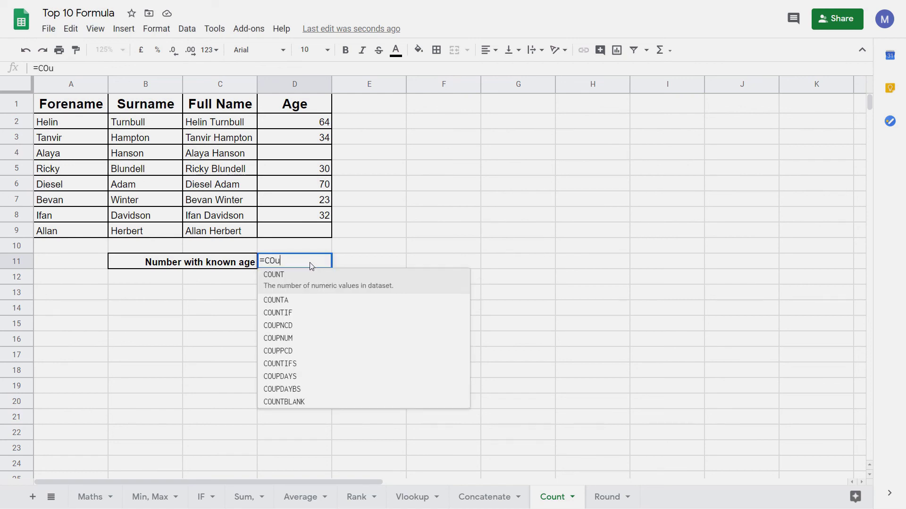
pyautogui.press('Tab')
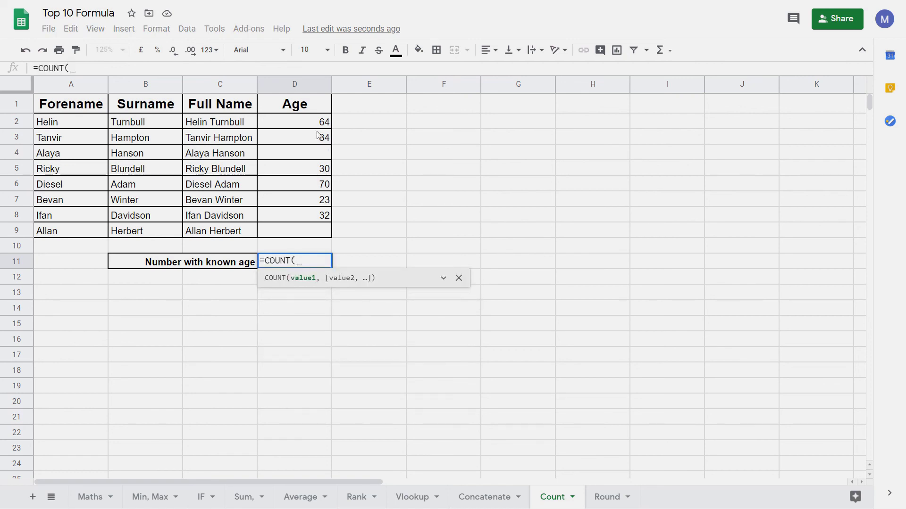
pyautogui.moveTo(315, 124); pyautogui.dragTo(315, 239)
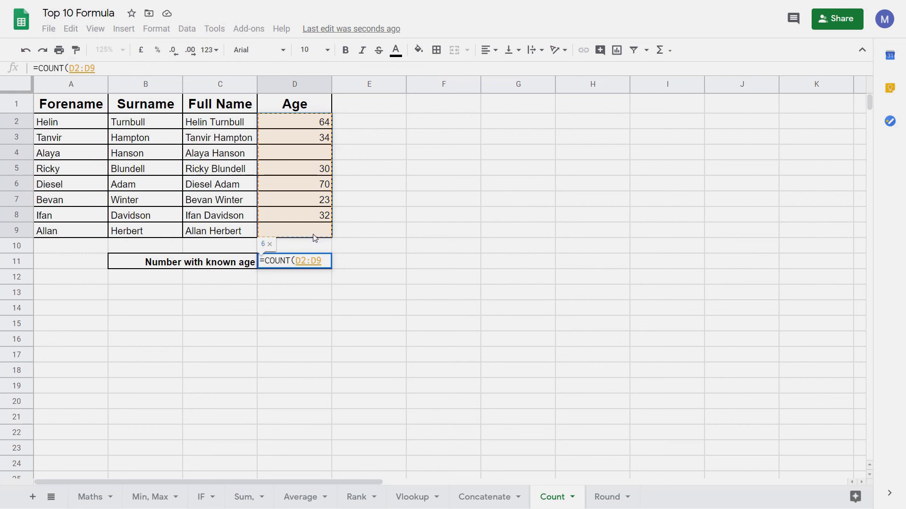
pyautogui.write(')')
pyautogui.press('Return')
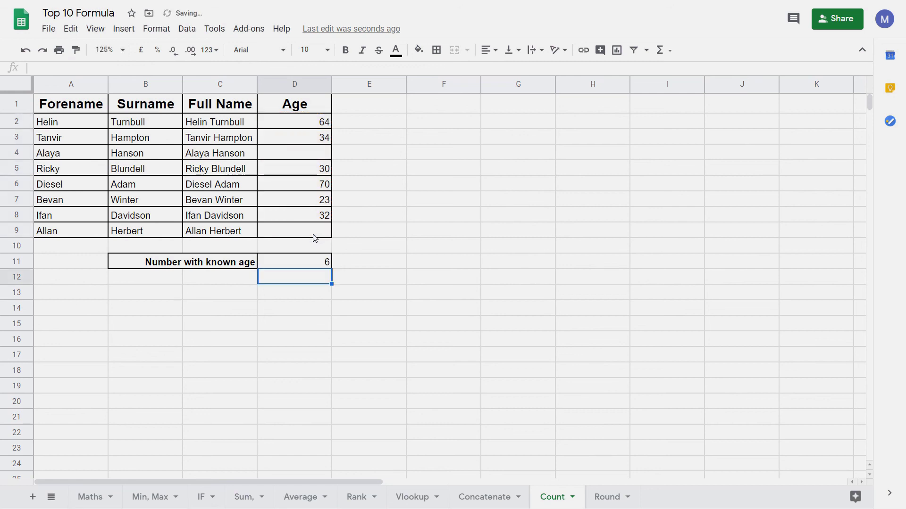
pyautogui.click(321, 265)
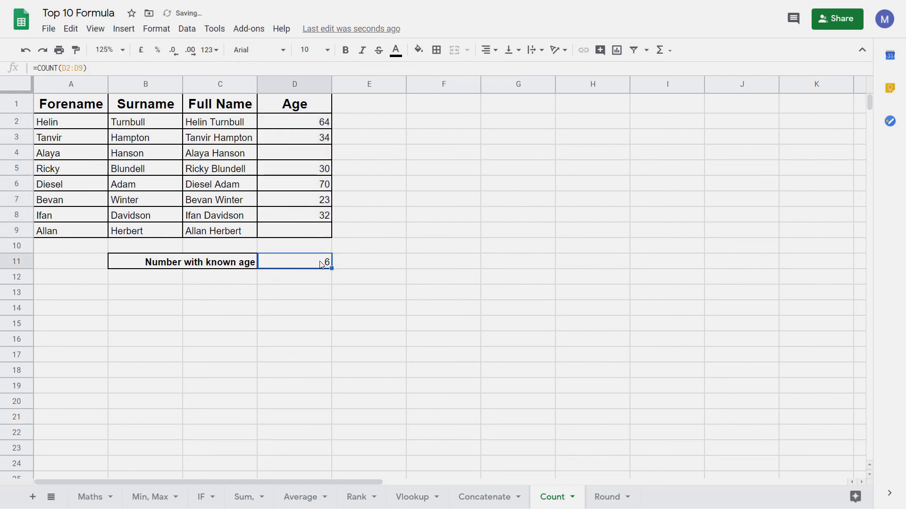
# Delete the age 30 from D5 so D11 drops to 5, then go to the Round sheet
pyautogui.moveTo(329, 124); pyautogui.dragTo(326, 218)
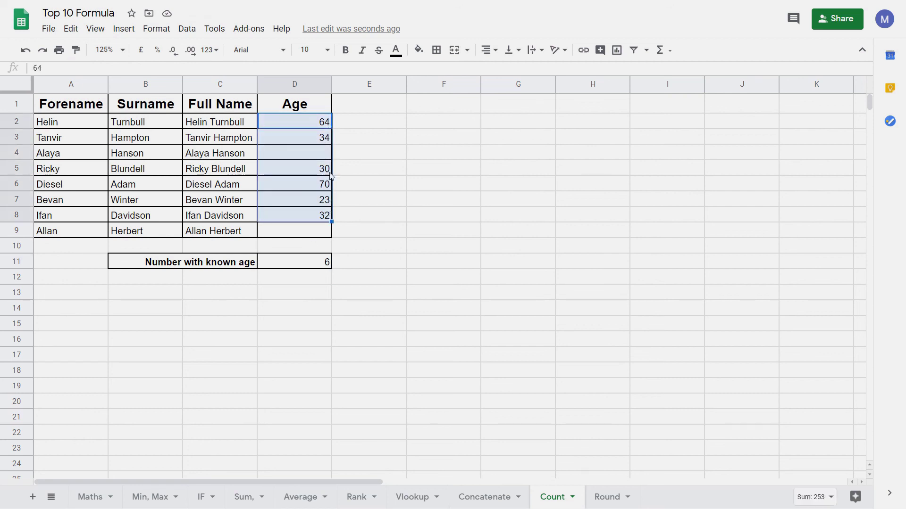
pyautogui.click(331, 231)
pyautogui.click(325, 152)
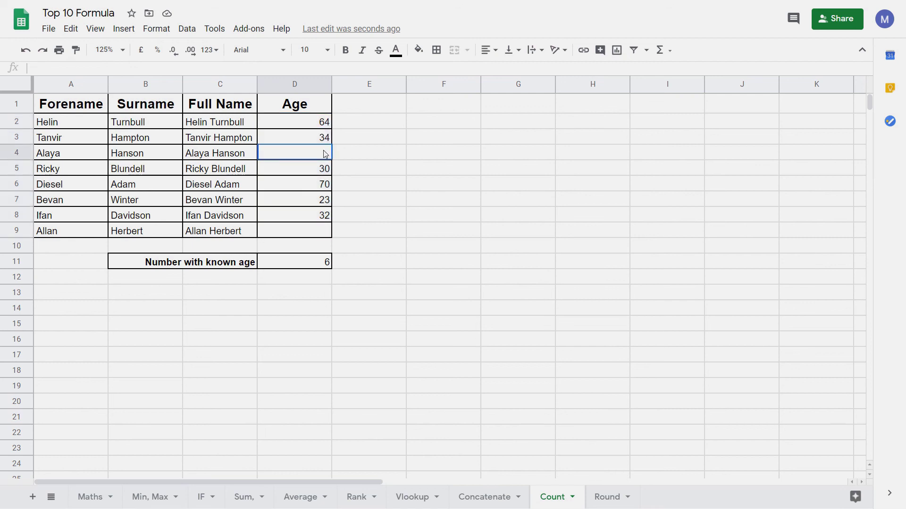
pyautogui.click(327, 173)
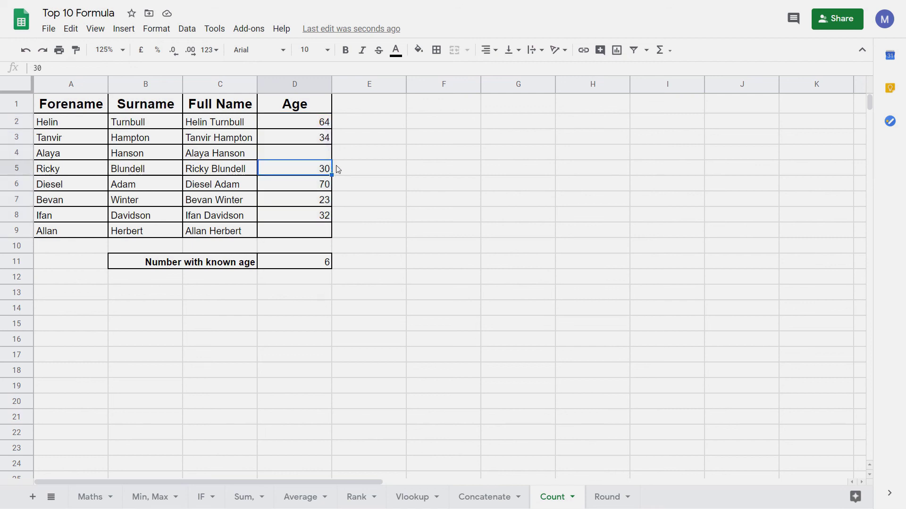
pyautogui.press('Delete')
pyautogui.click(314, 265)
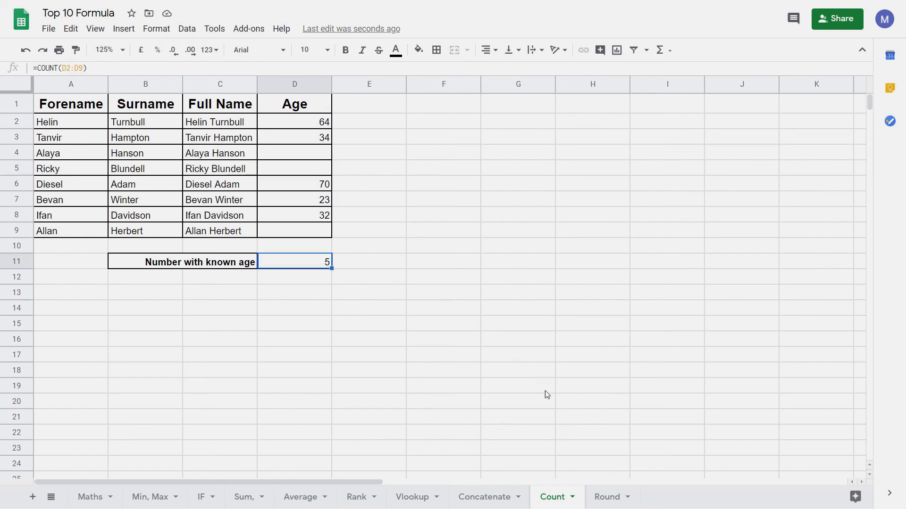
pyautogui.click(596, 500)
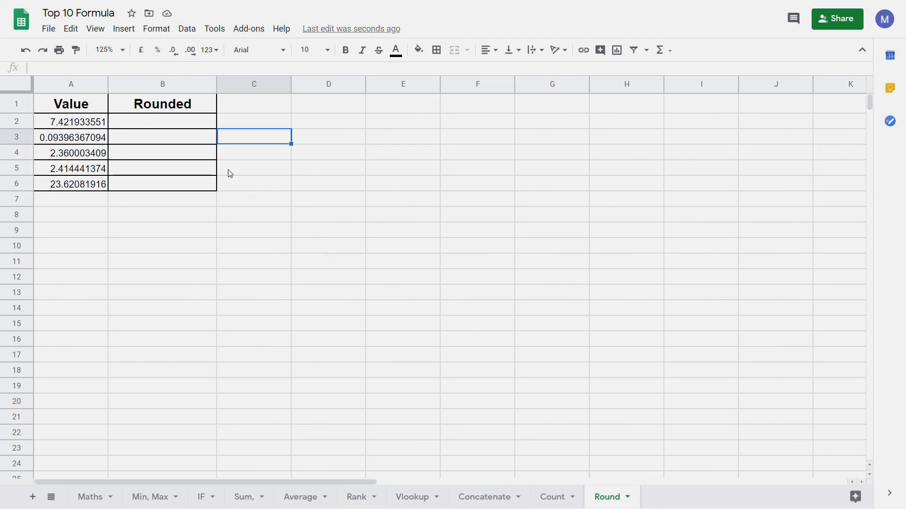
# Enter =ROUND(A2) in B2 to round the first value to the whole number 7
pyautogui.moveTo(97, 124); pyautogui.dragTo(100, 191)
pyautogui.click(172, 130)
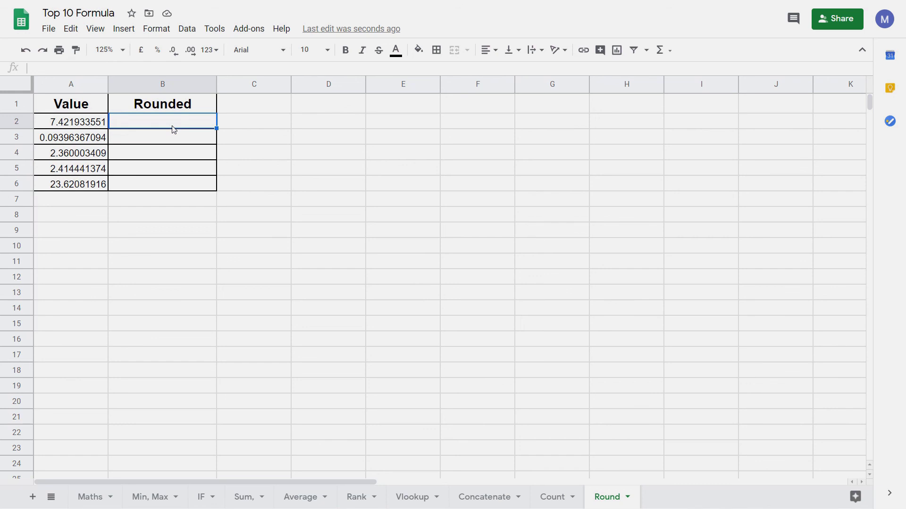
pyautogui.write('=R')
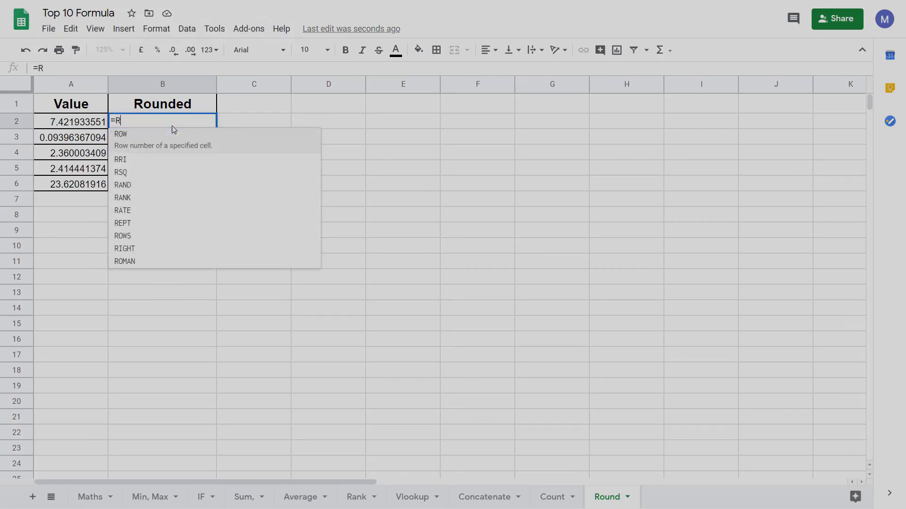
pyautogui.write('OUND(')
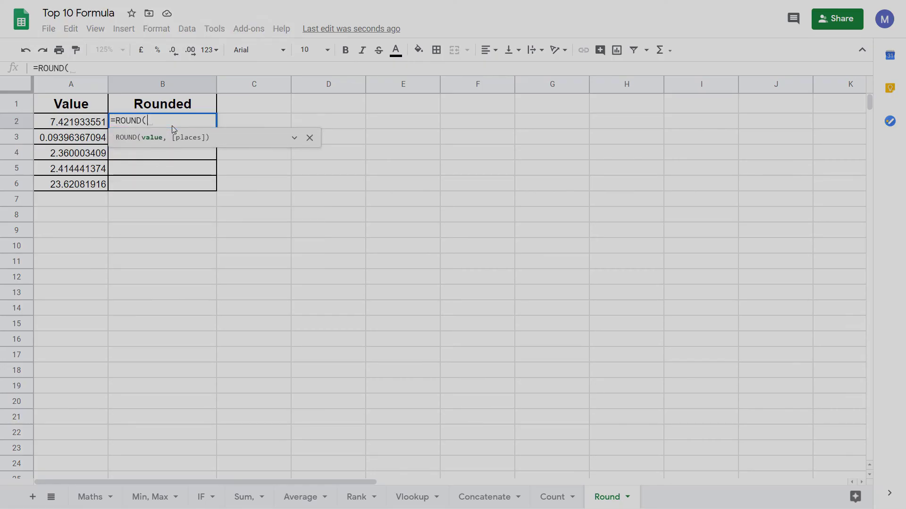
pyautogui.click(93, 124)
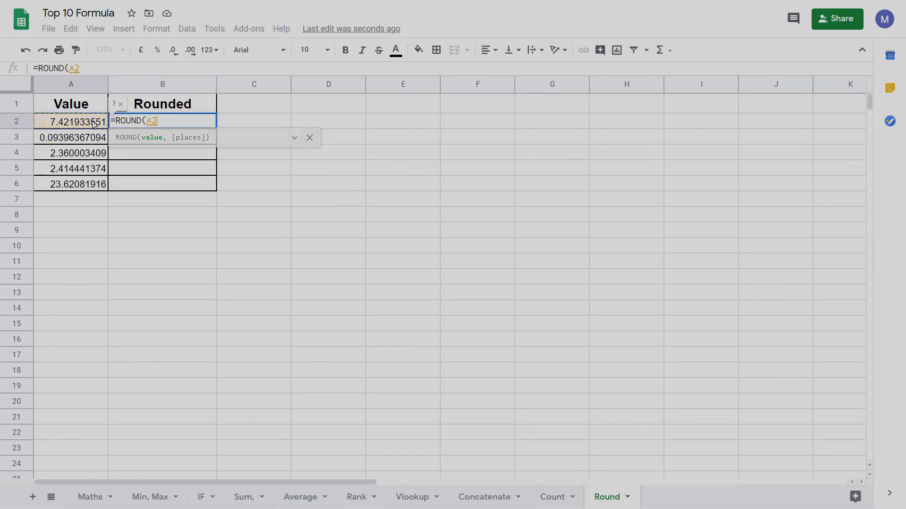
pyautogui.write(')')
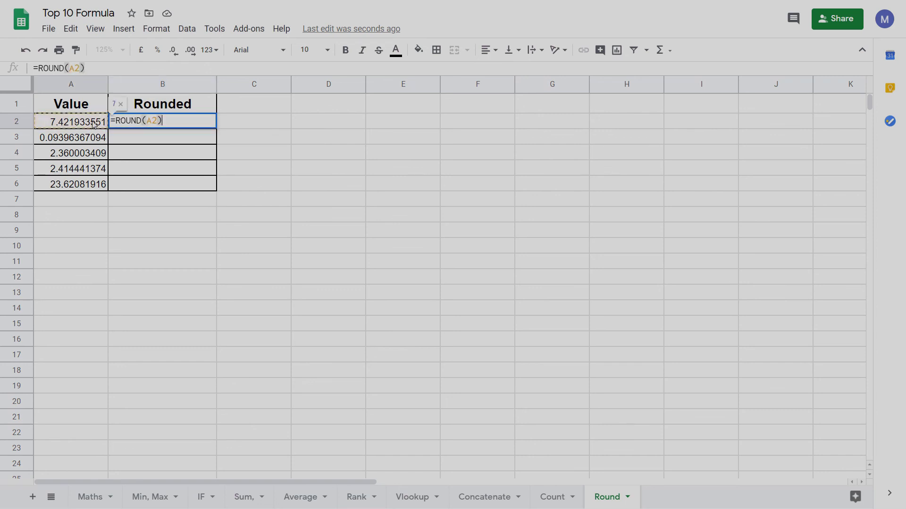
pyautogui.press('Return')
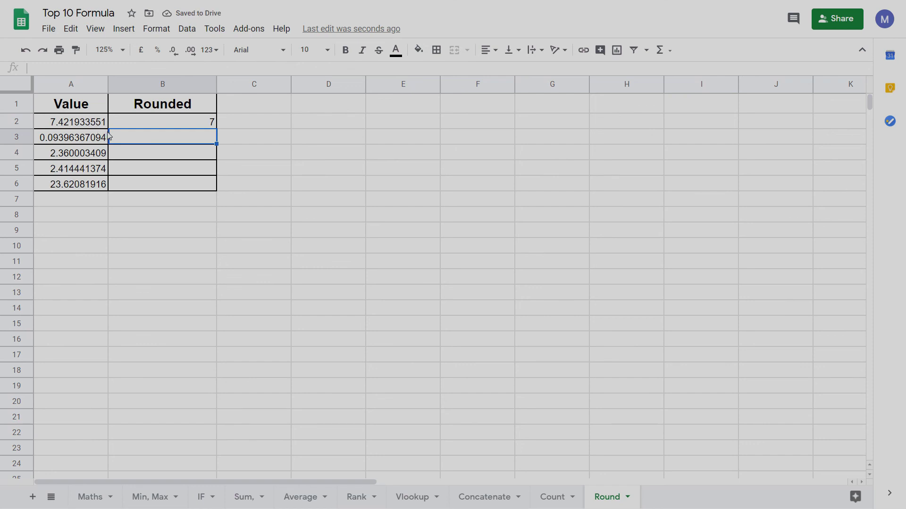
pyautogui.click(174, 125)
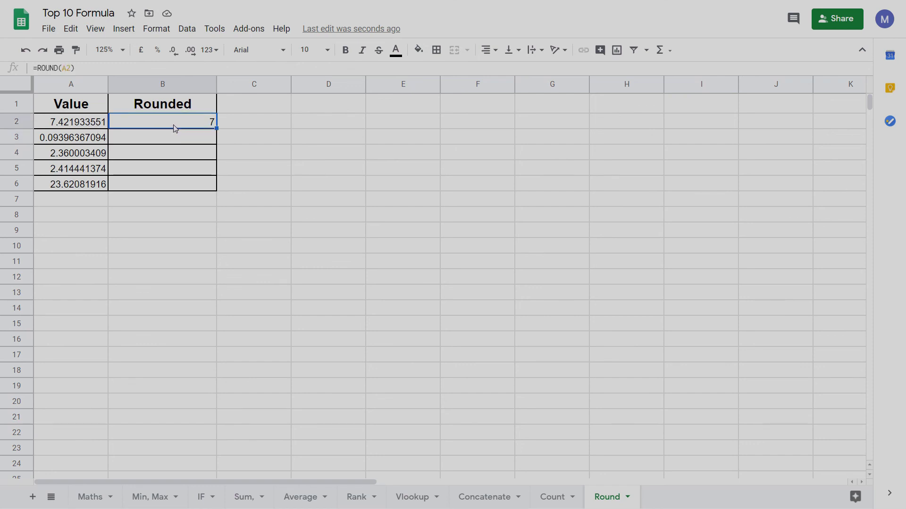
# Enter =ROUND(A3,2) in B3, rounding to two decimal places to give 0.09
pyautogui.click(176, 138)
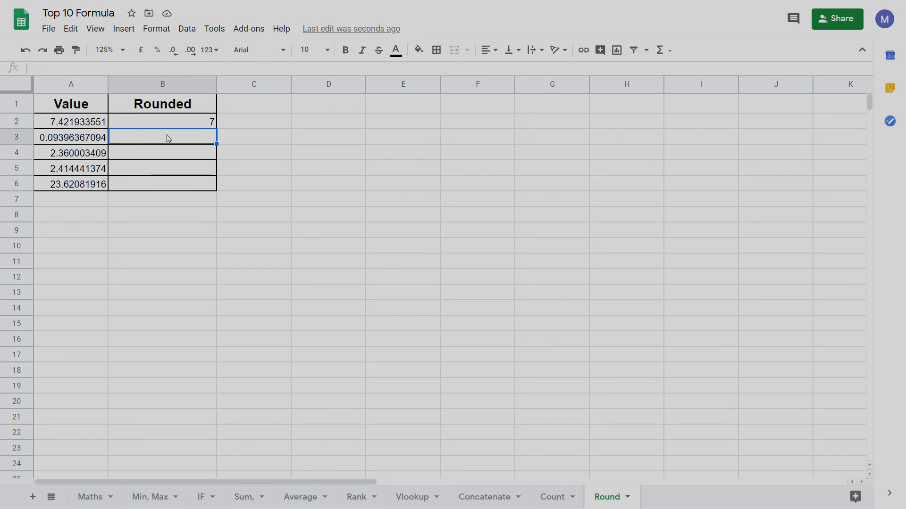
pyautogui.write('=')
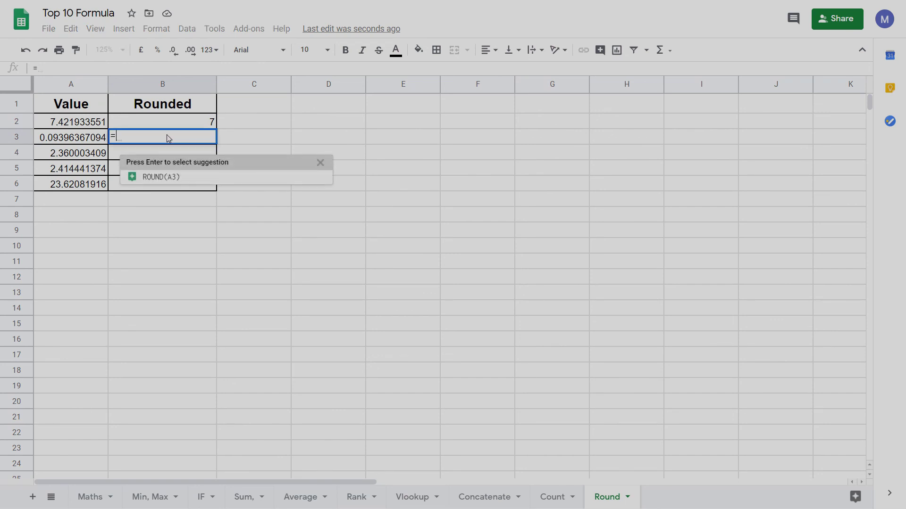
pyautogui.write('ROU')
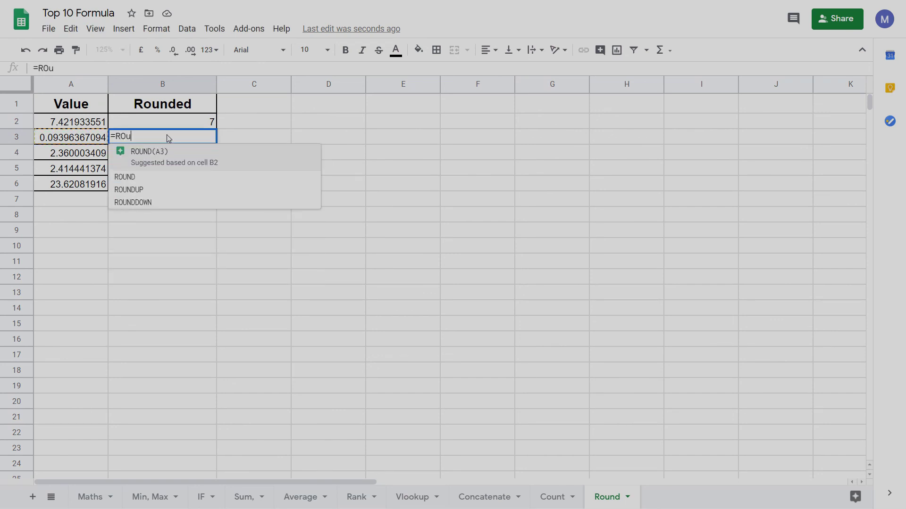
pyautogui.press('Tab')
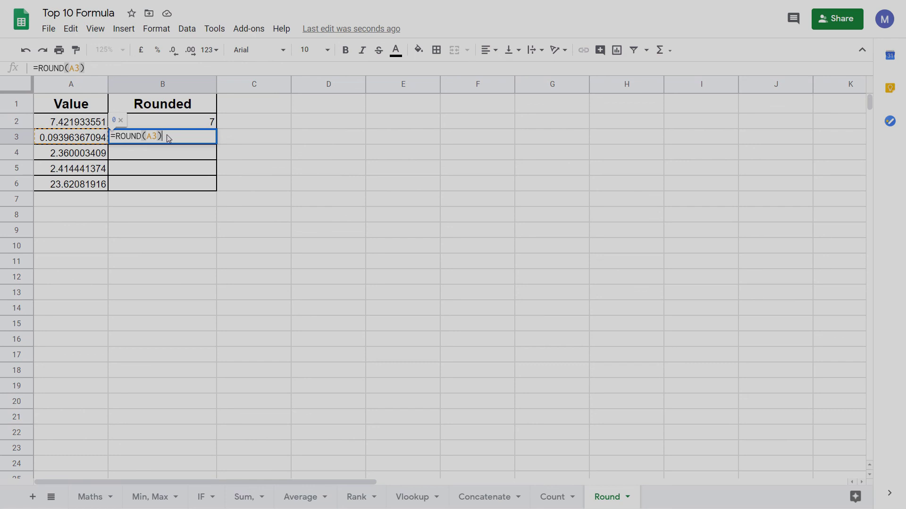
pyautogui.press('BackSpace')
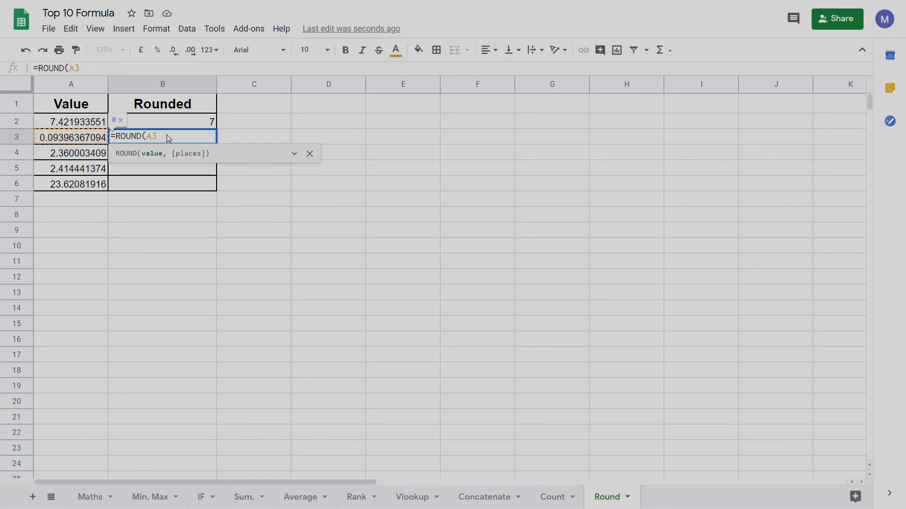
pyautogui.write(',2)')
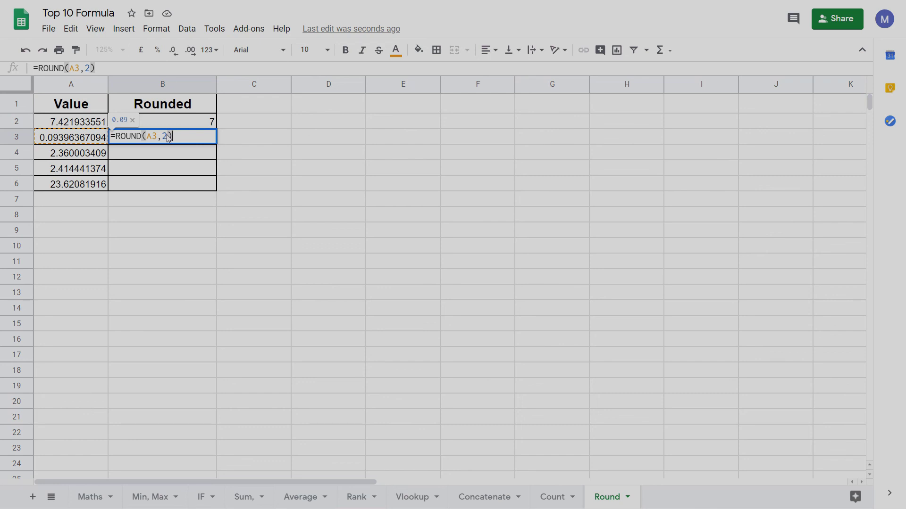
pyautogui.press('Return')
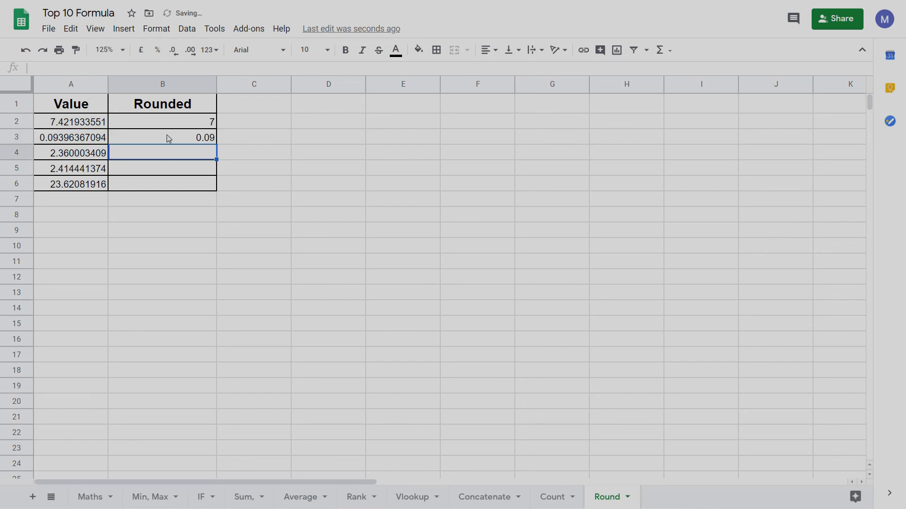